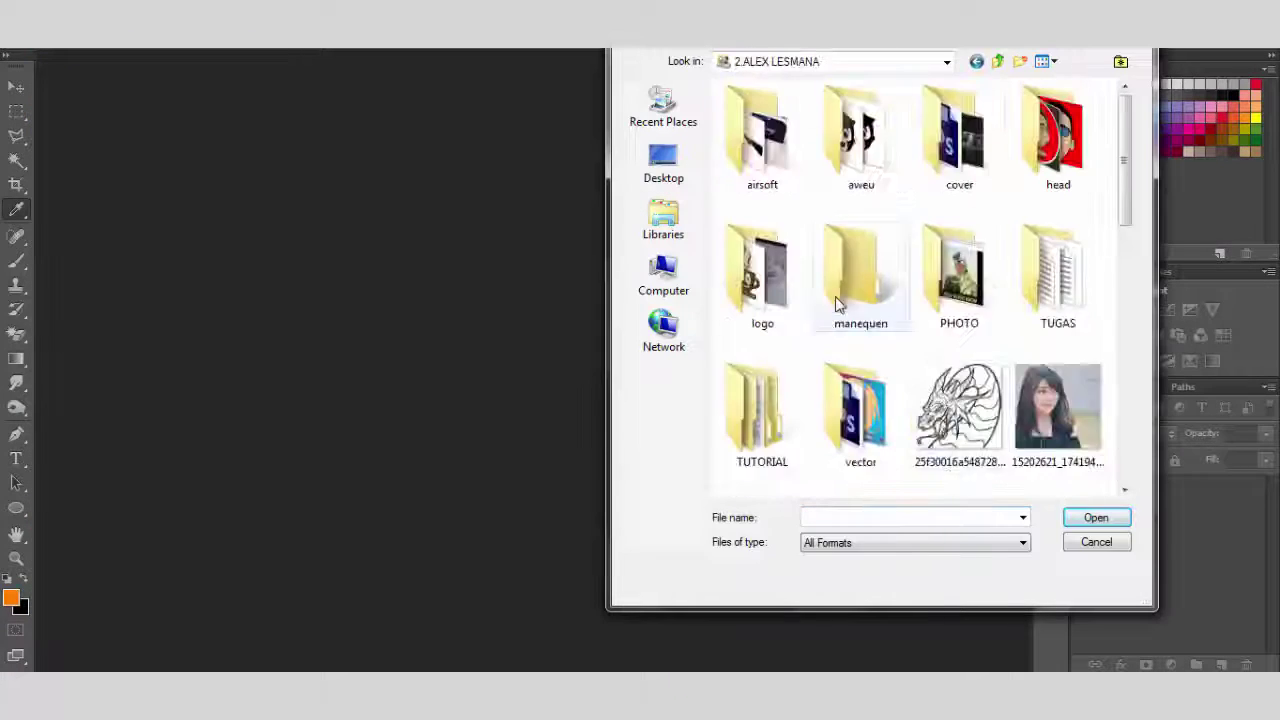
Open the panda sketch photo from the logo folder and create a new blank document
double_click(763, 270)
left_click(940, 272)
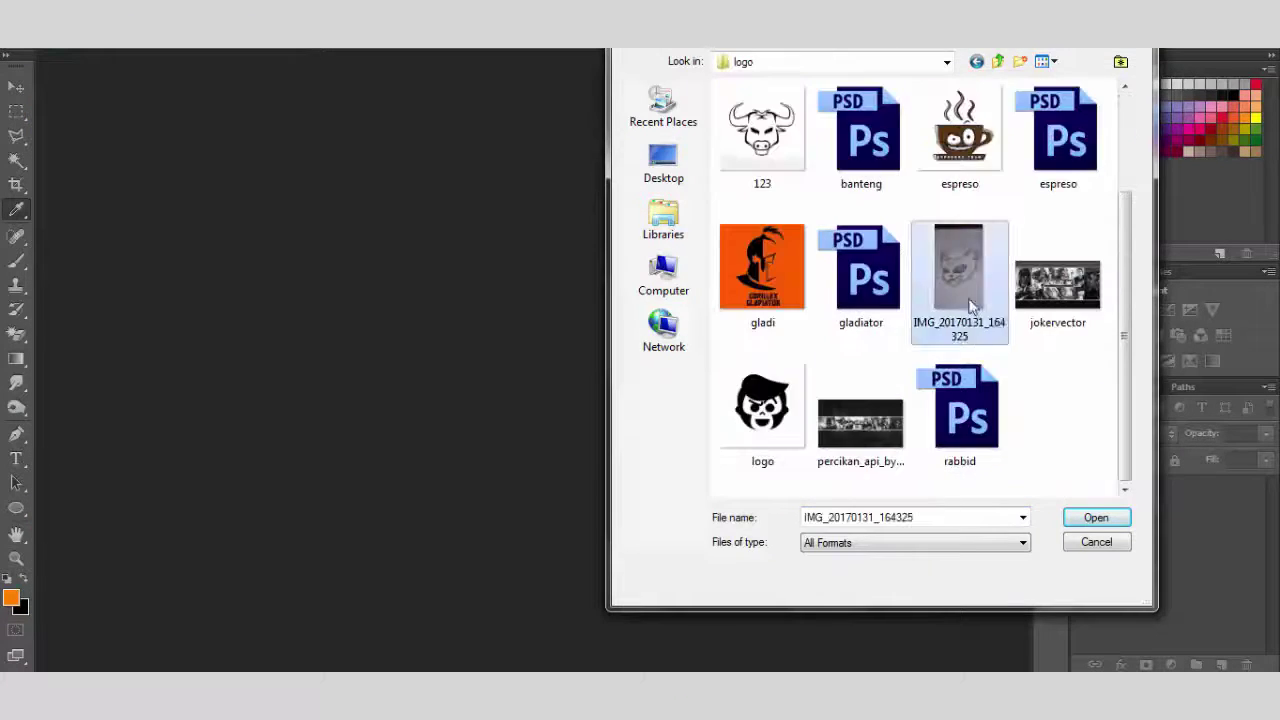
double_click(940, 272)
left_click(22, 46)
left_click(57, 49)
left_click(797, 200)
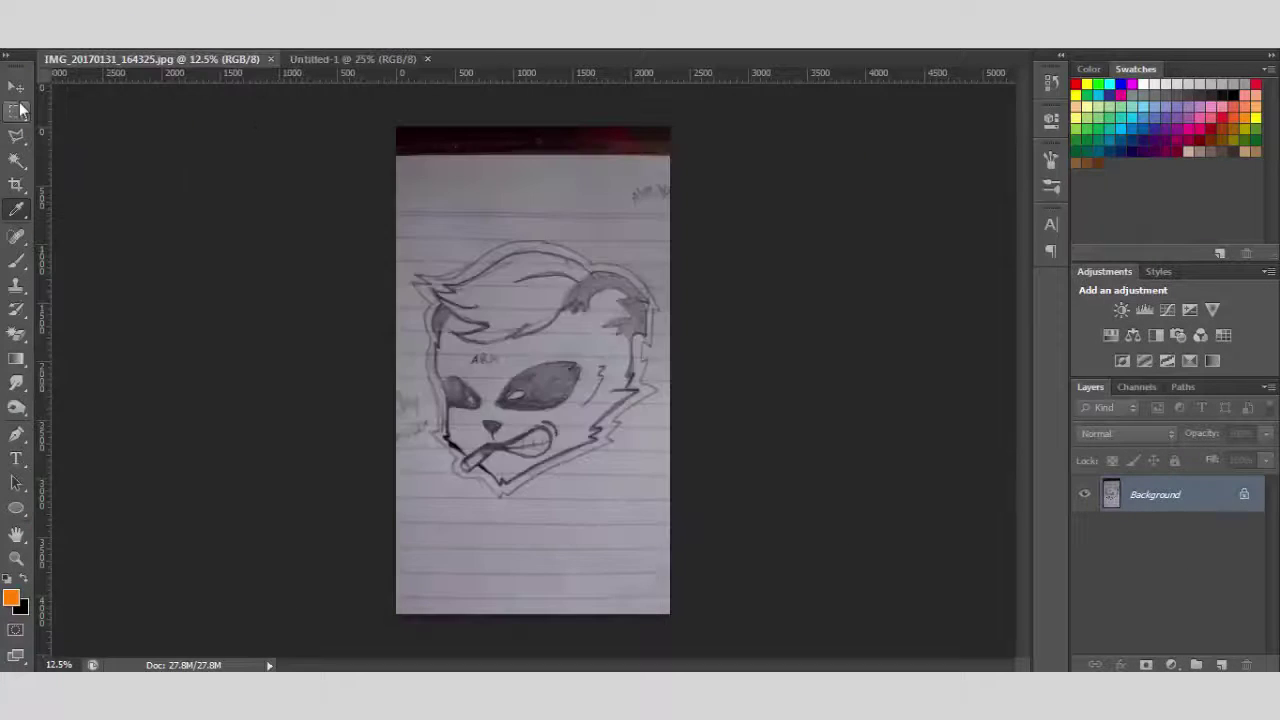
Copy the whole sketch and paste it into the new Untitled-1 document
left_click_drag(625, 479, 625, 480)
key("ctrl+c")
key("ctrl+Tab")
key("ctrl+v")
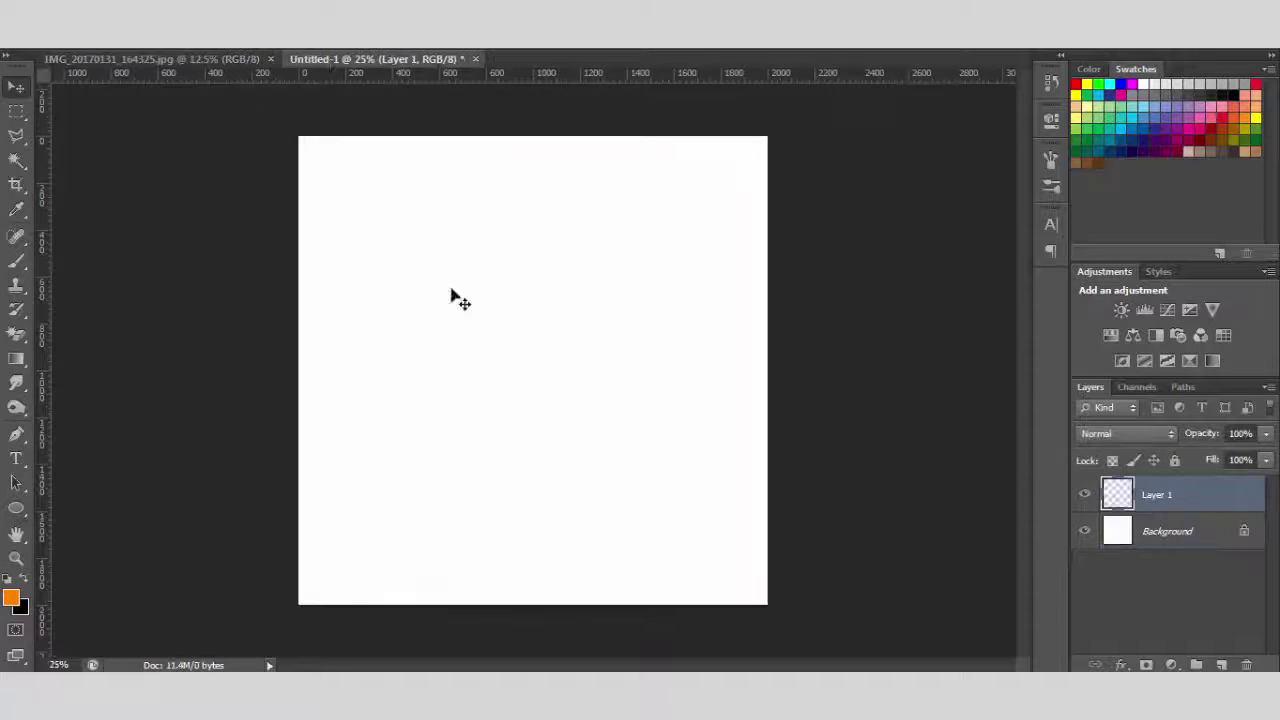
Free Transform the pasted sketch: scale it down, rotate it slightly and switch to skew
key("ctrl+t")
mouse_move(486, 323)
left_mouse_down()
mouse_move(611, 316)
mouse_move(640, 280)
left_mouse_up()
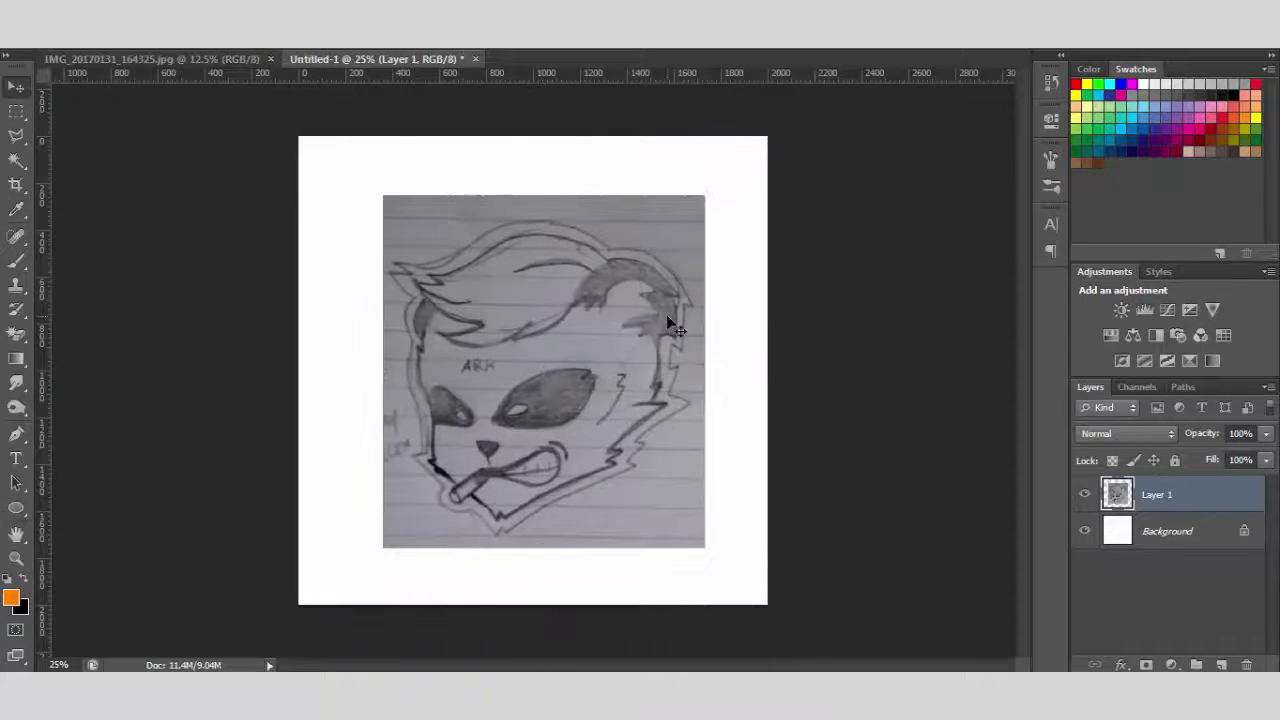
mouse_move(710, 190)
left_mouse_down()
mouse_move(701, 177)
mouse_move(708, 201)
left_mouse_up()
right_click(676, 270)
left_click(720, 351)
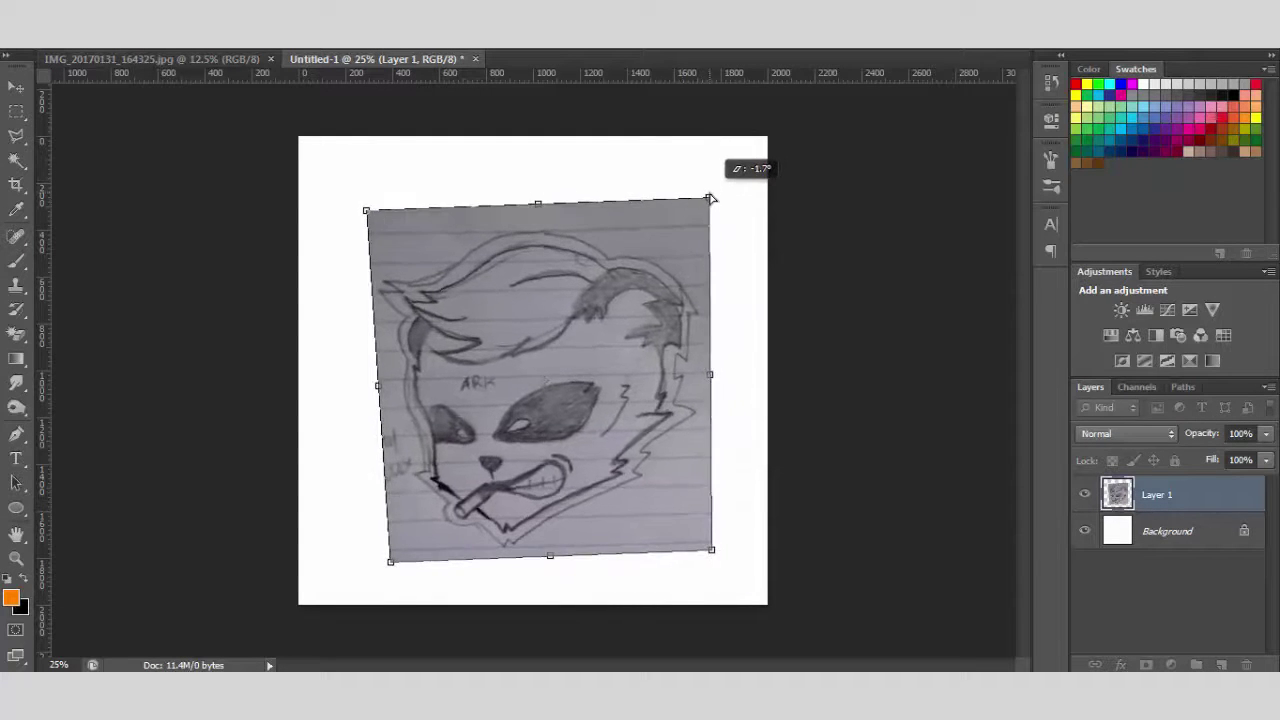
Apply the sketch transform and set the shape fill colour to dark blue #0c063c
key("Return")
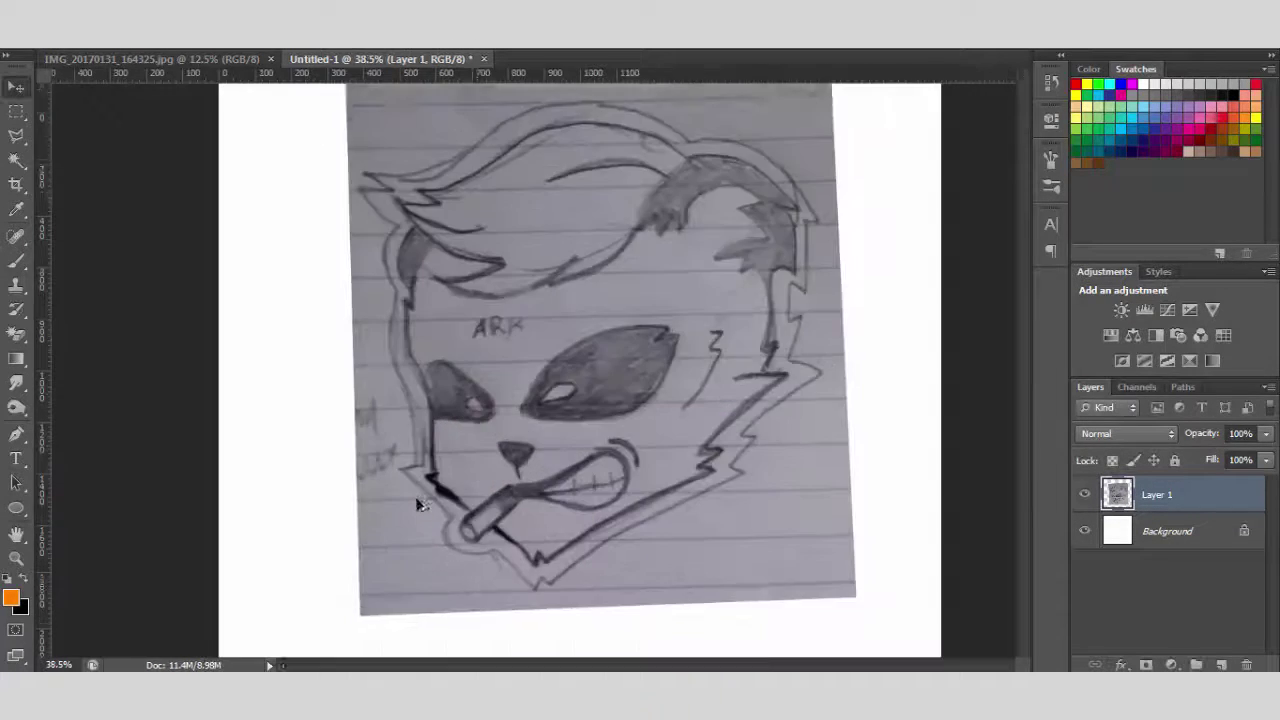
scroll(480, 528, "up", 2)
left_click(160, 48)
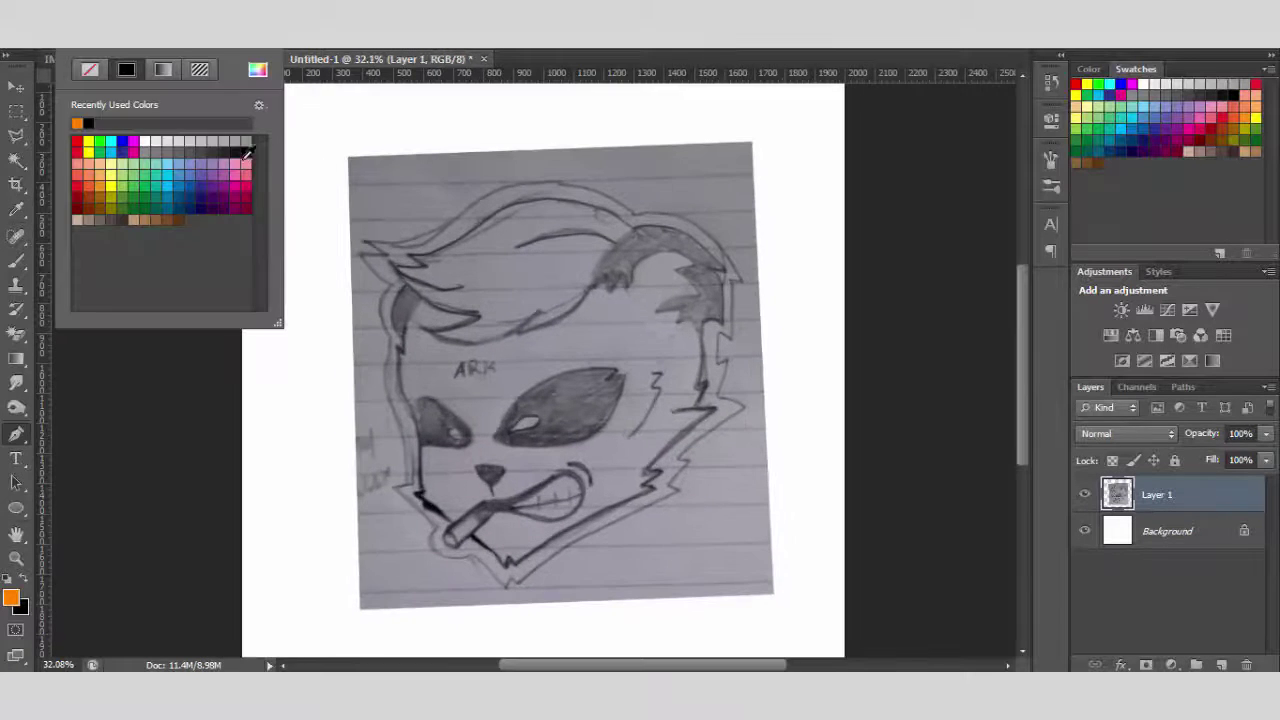
left_click(1088, 69)
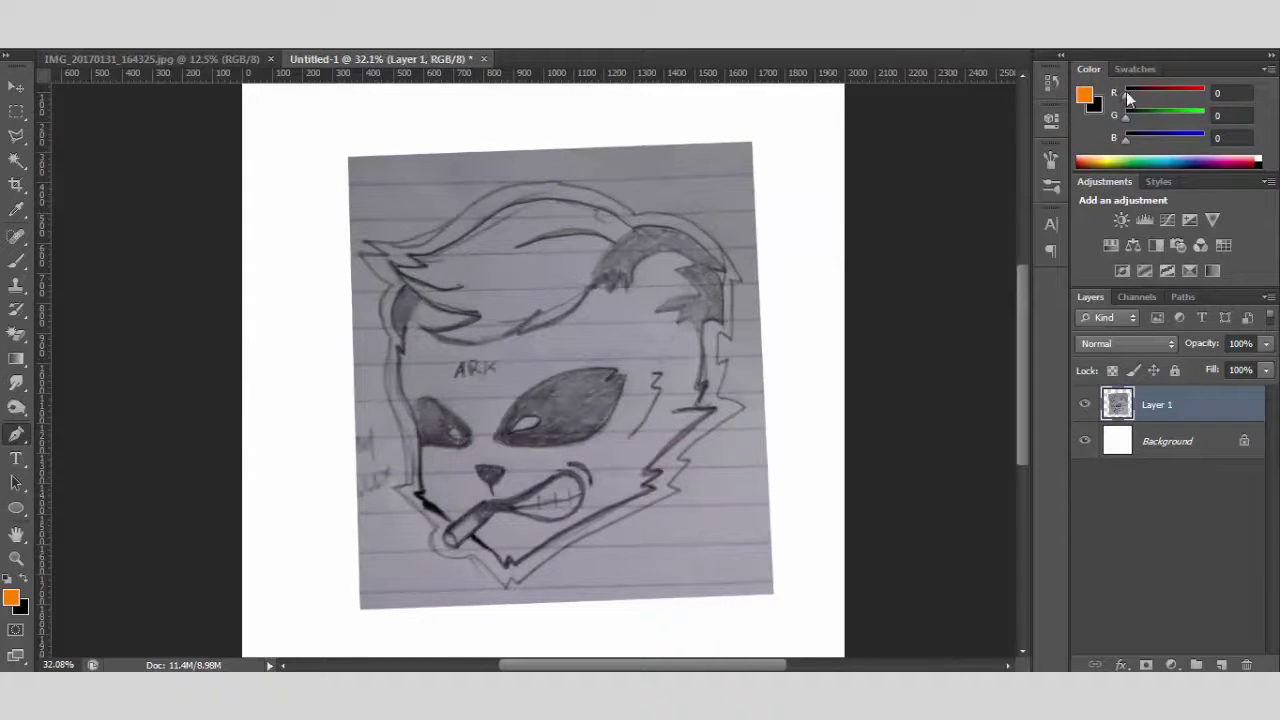
left_click(160, 48)
left_click(257, 69)
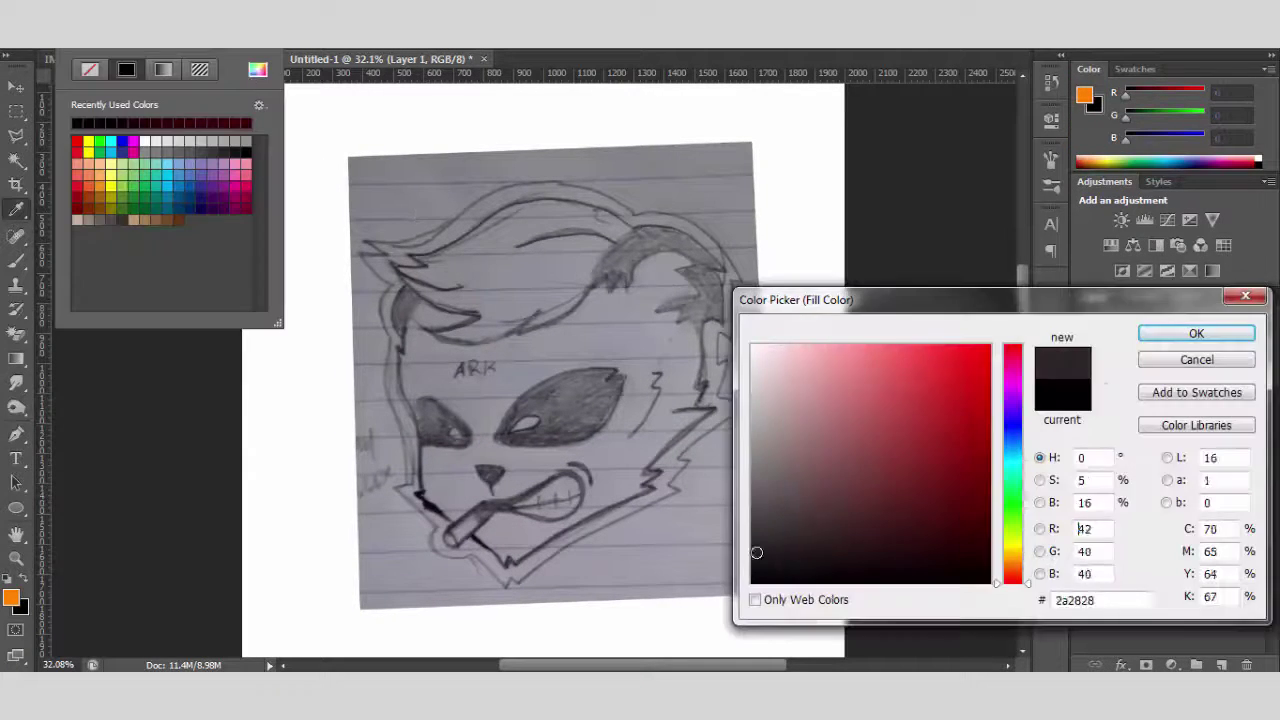
left_click(1012, 419)
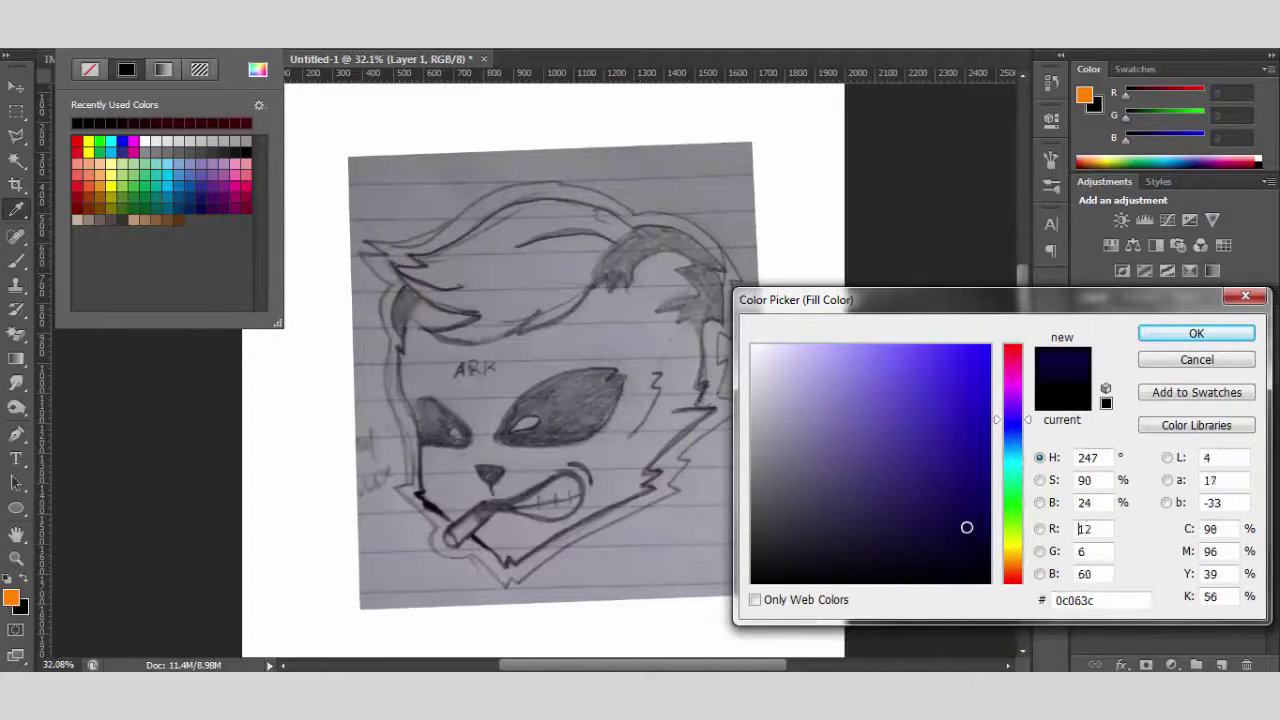
key("Return")
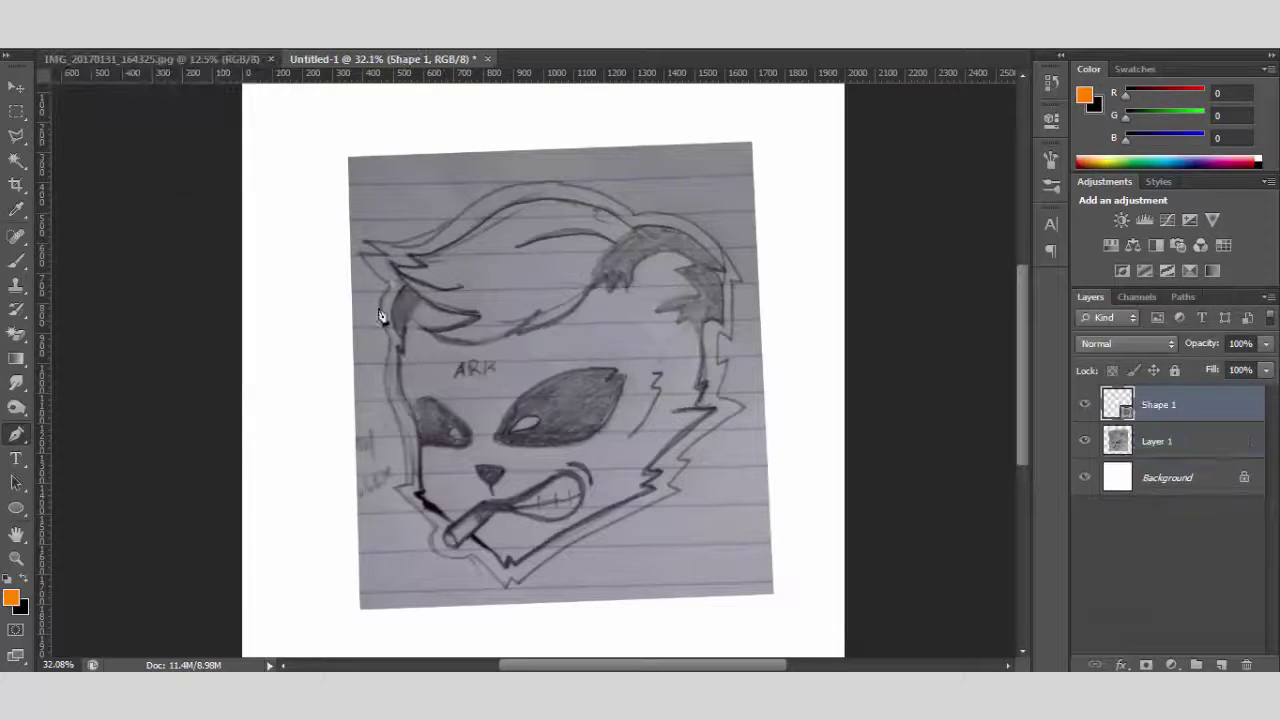
Trace outline points down the head's left edge, along the jaw to the right cheek
scroll(388, 404, "up", 3)
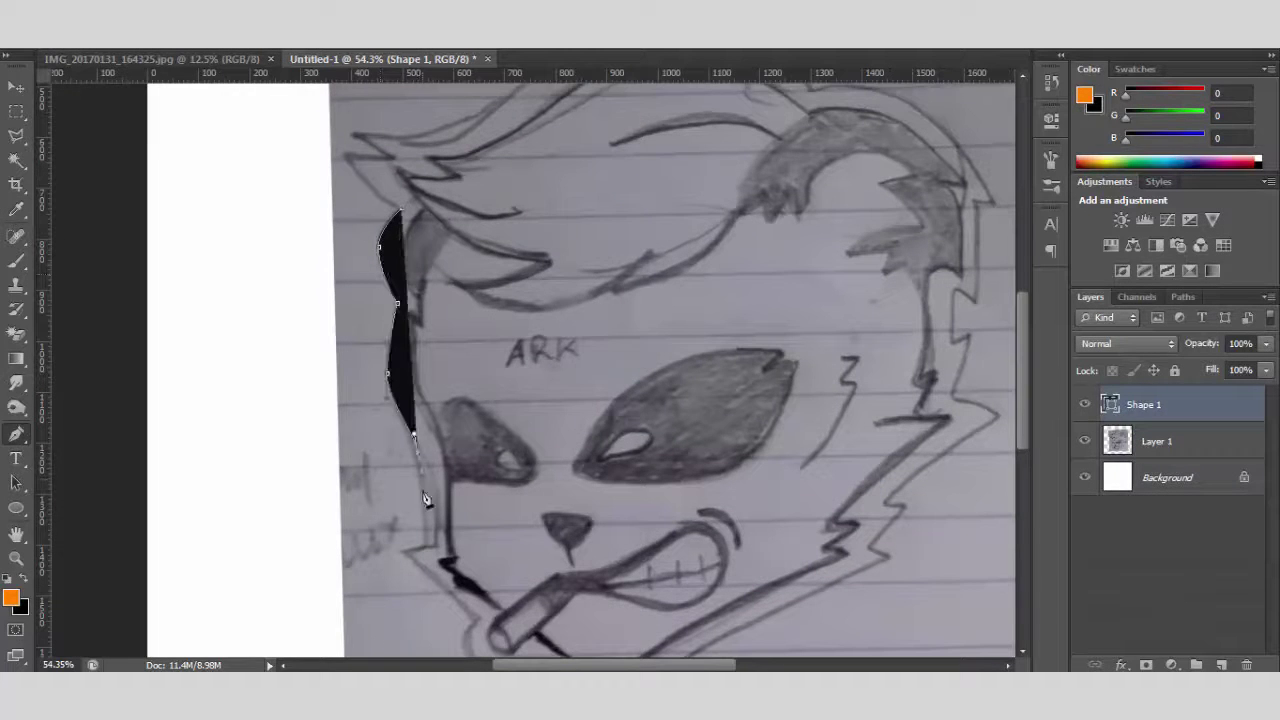
scroll(403, 558, "down", 3)
left_click(470, 555)
scroll(543, 617, "down", 4)
left_click(600, 575)
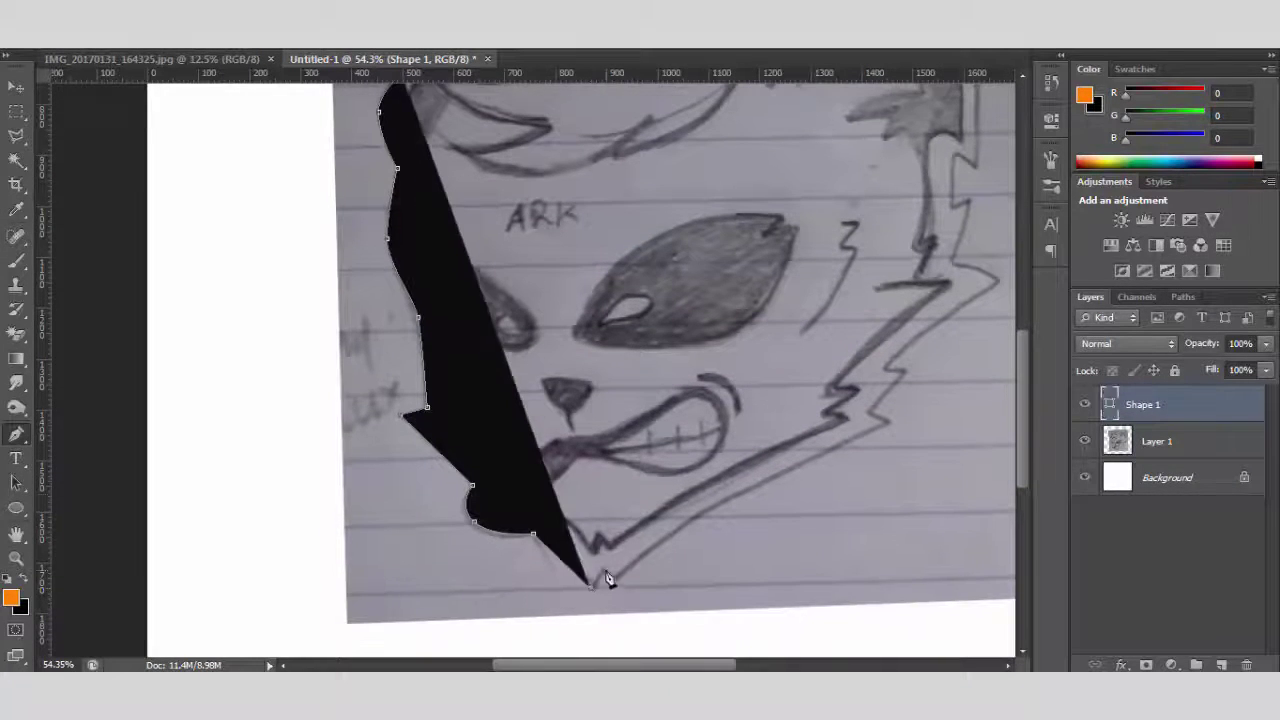
left_click(775, 480)
left_click(886, 421)
scroll(849, 483, "up", 3)
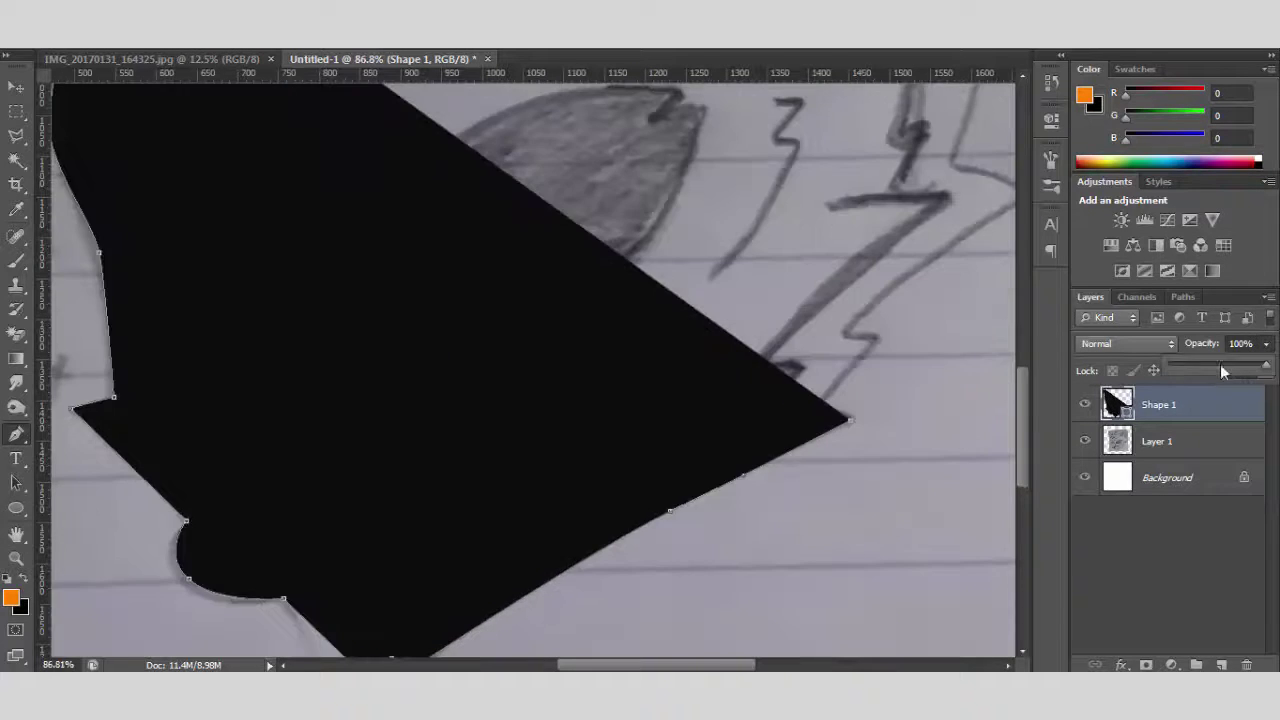
Lower Shape 1's opacity to 40% so the sketch shows through
left_click_drag(1265, 343, 1207, 365)
scroll(700, 400, "right", 5)
scroll(771, 343, "right", 1)
scroll(771, 300, "up", 5)
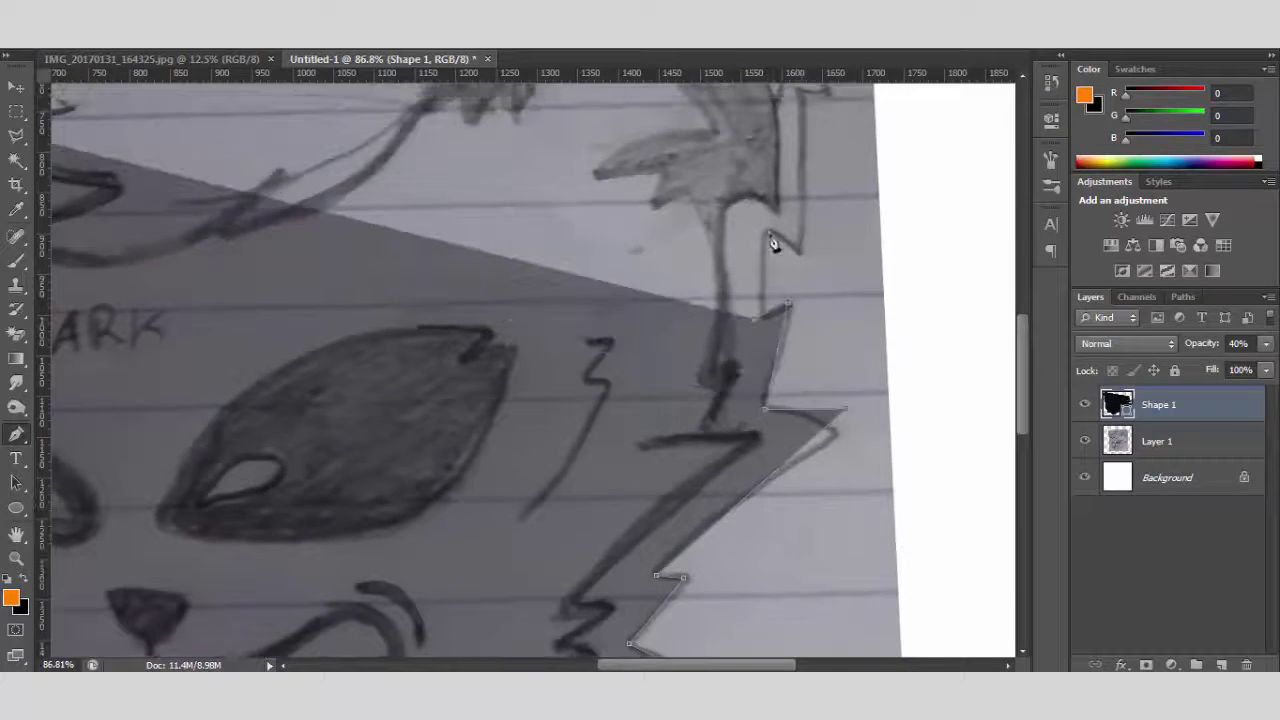
scroll(790, 240, "up", 4)
Continue the outline up the right side, across the hair top to the left hair tip
left_click(806, 192)
scroll(790, 220, "up", 7)
left_click(713, 195)
left_click(537, 178)
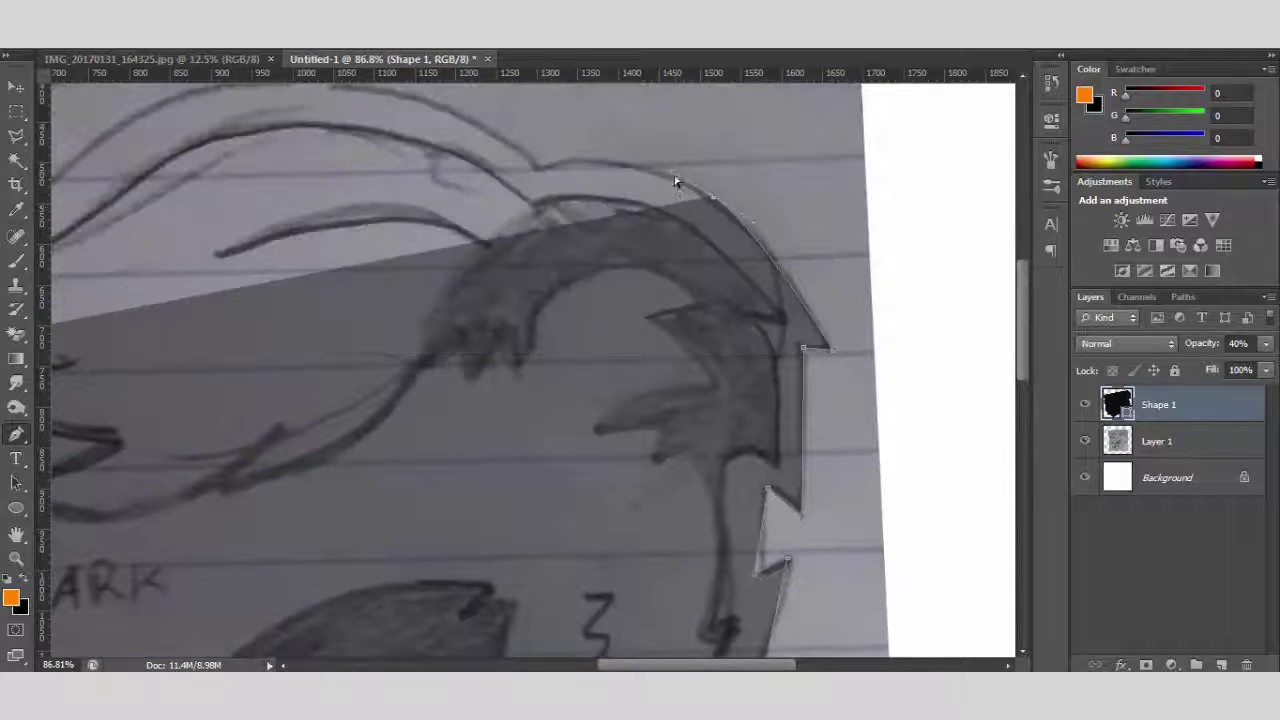
scroll(197, 229, "down", 3)
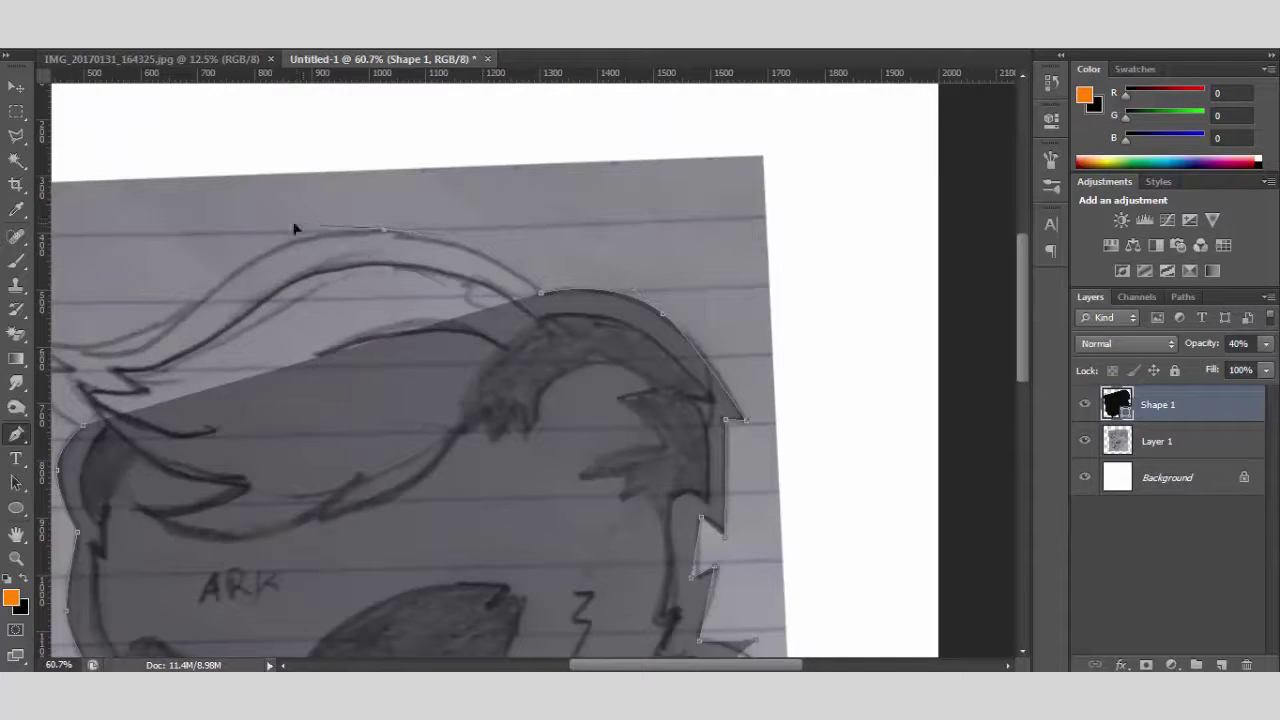
left_click_drag(340, 222, 271, 214)
scroll(265, 240, "up", 3)
left_click(254, 316)
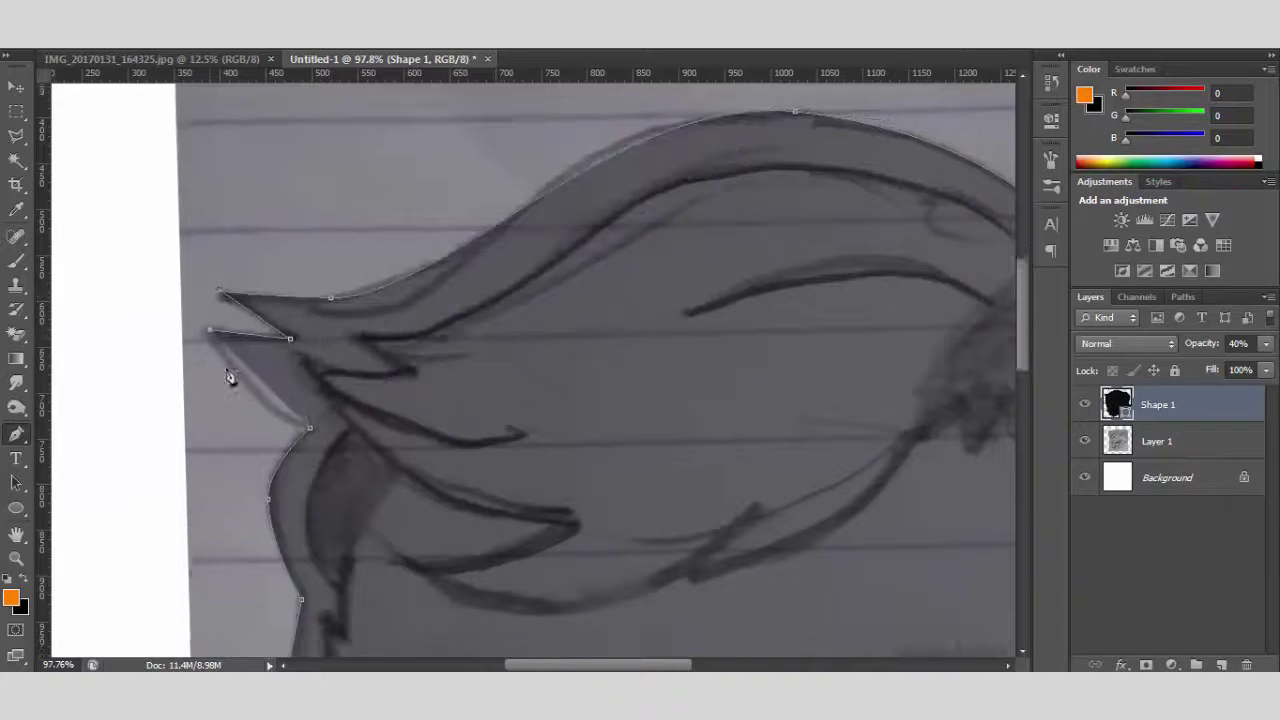
scroll(223, 337, "down", 2)
scroll(314, 363, "down", 3)
scroll(457, 376, "up", 2)
Cut the first curved, pointed gap between hair strands out of the head shape
scroll(420, 286, "up", 2)
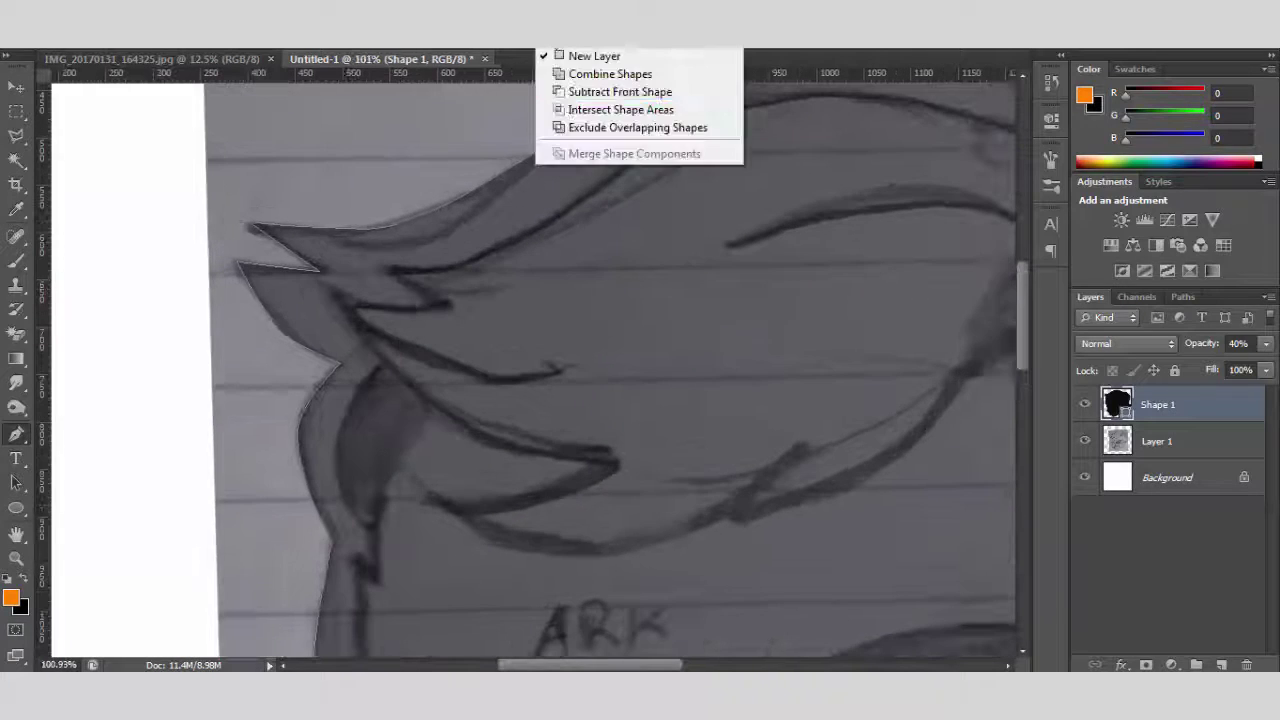
left_click_drag(540, 368, 490, 390)
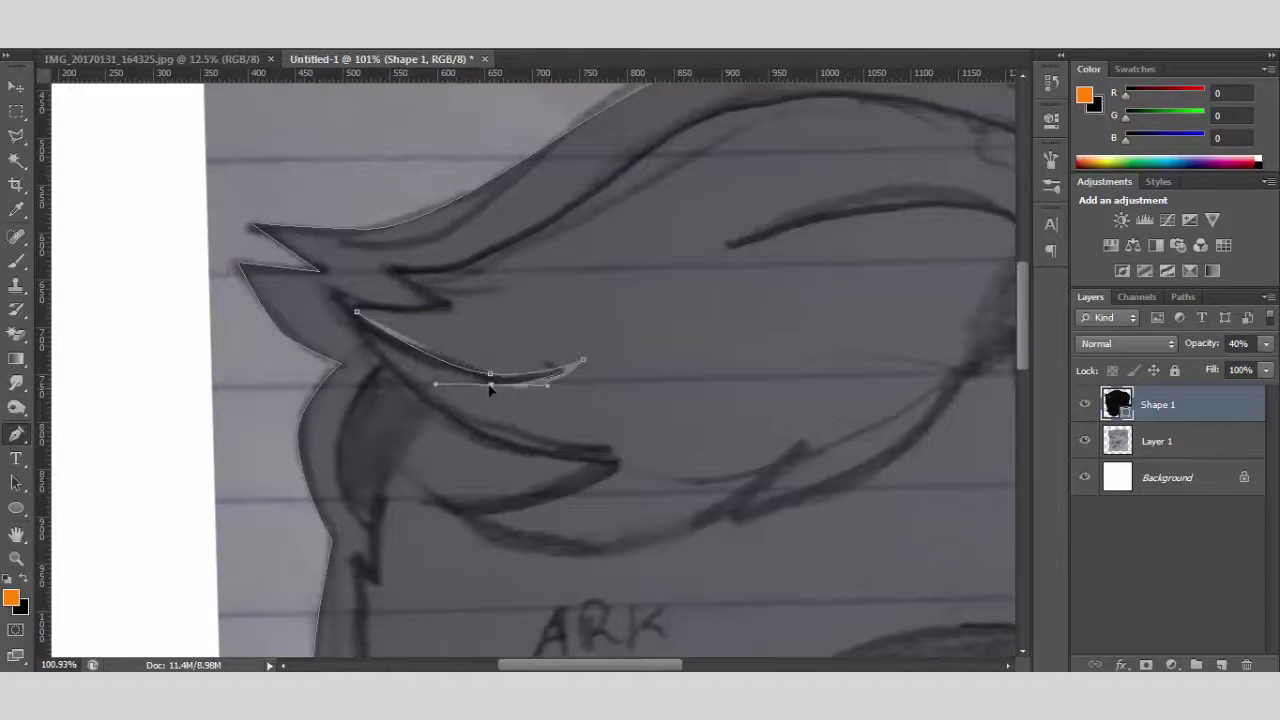
left_click(628, 452)
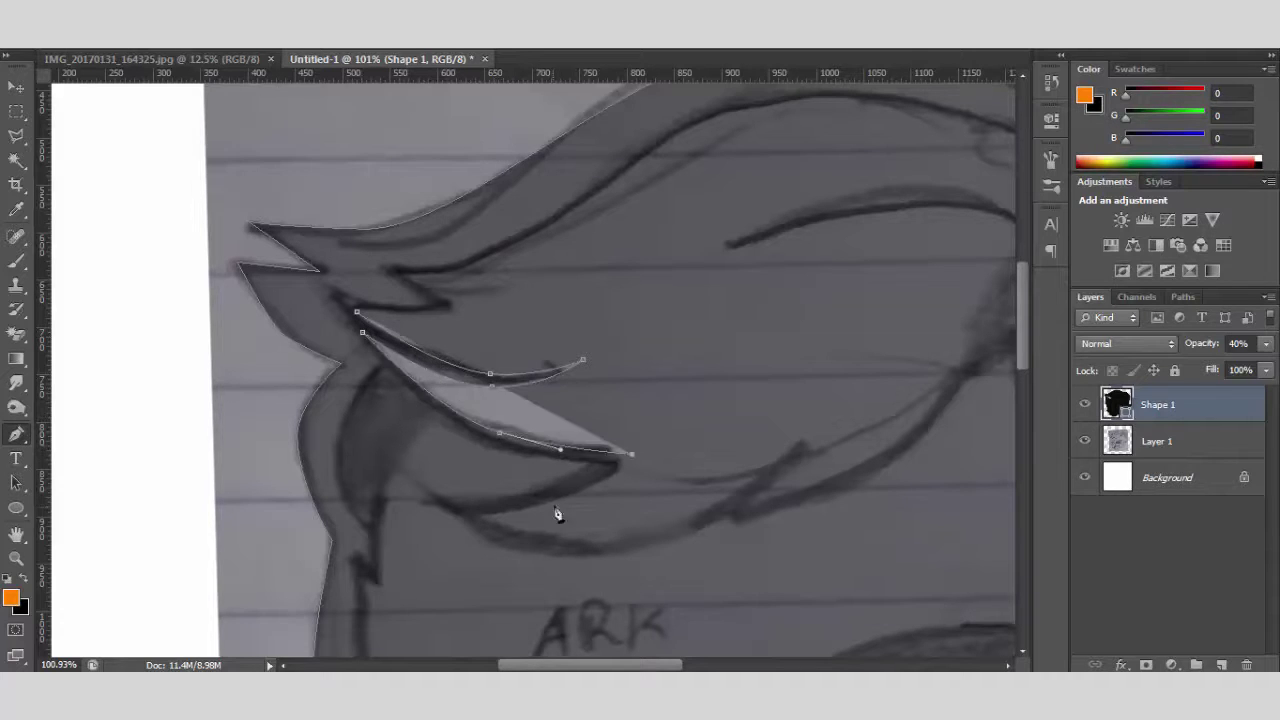
left_click_drag(476, 515, 552, 500)
left_click(752, 505)
left_click(807, 433)
scroll(889, 373, "right", 2)
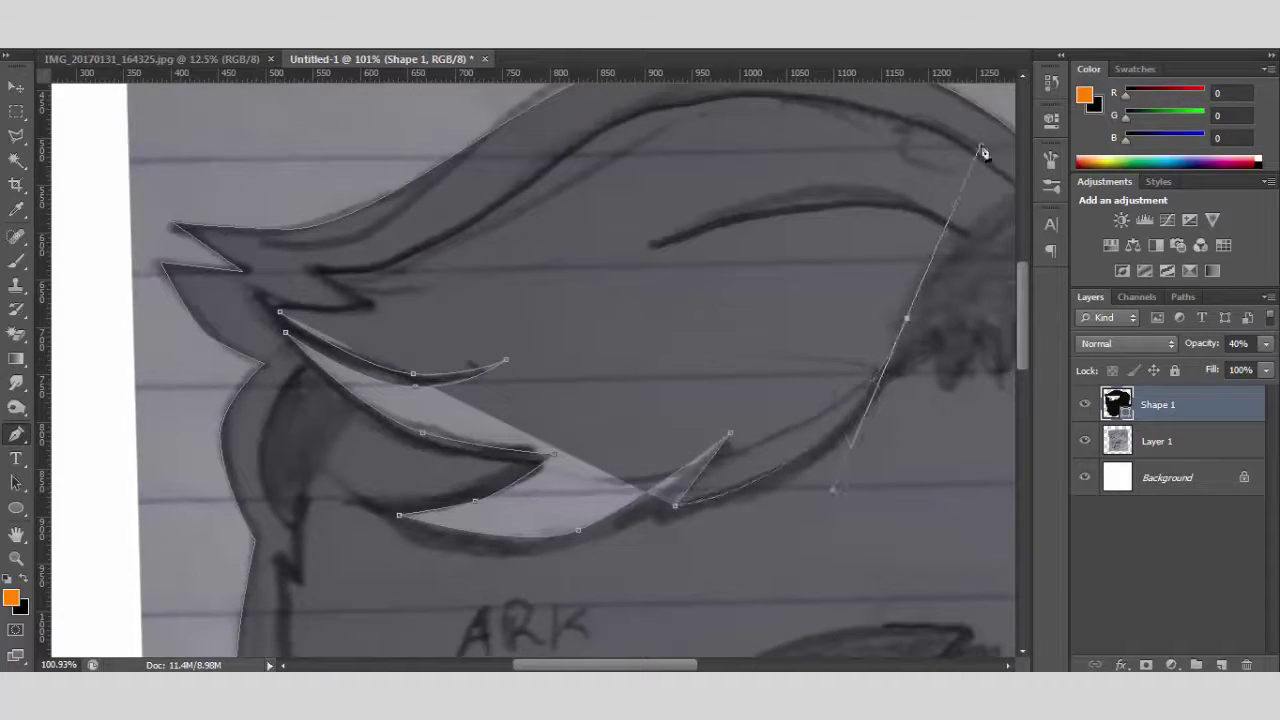
left_click_drag(983, 152, 980, 155)
left_click(960, 232)
Cut a second curved hair gap along the top strand, curving back toward the left
left_click_drag(660, 253, 634, 266)
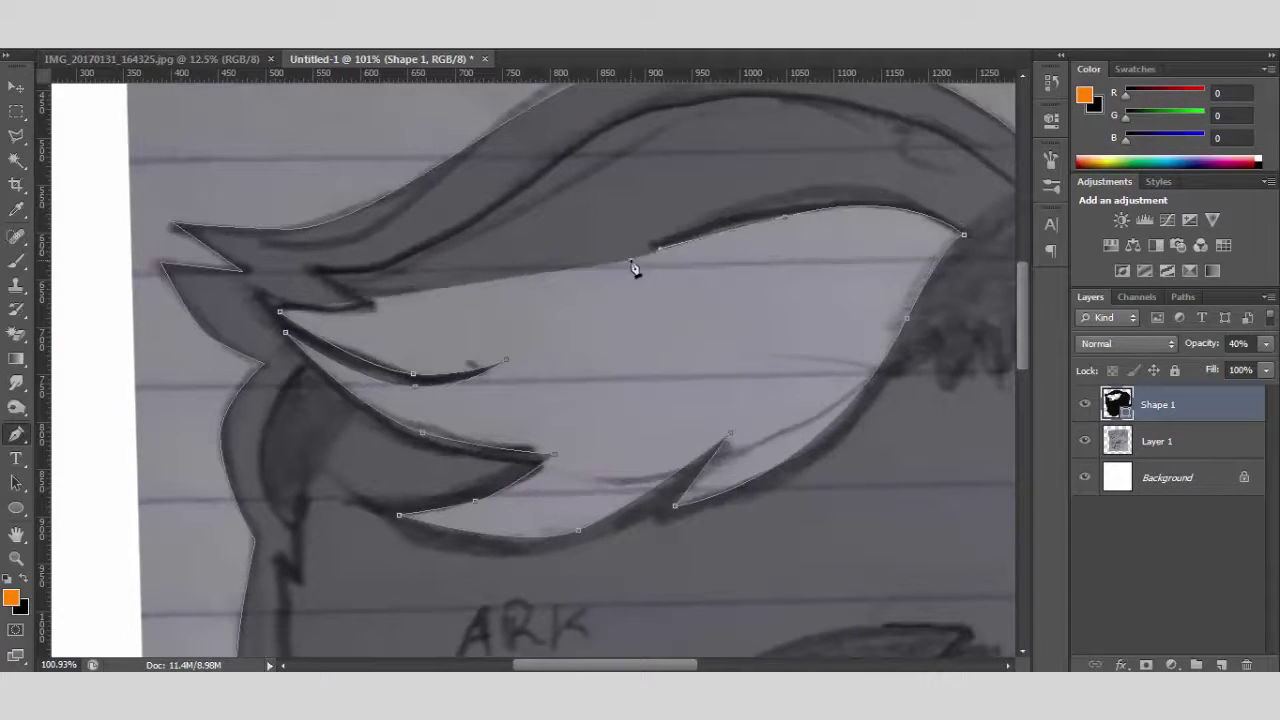
left_click(797, 190)
left_click(1013, 187)
scroll(1013, 231, "up", 1)
scroll(633, 155, "right", 2)
left_click_drag(629, 147, 405, 162)
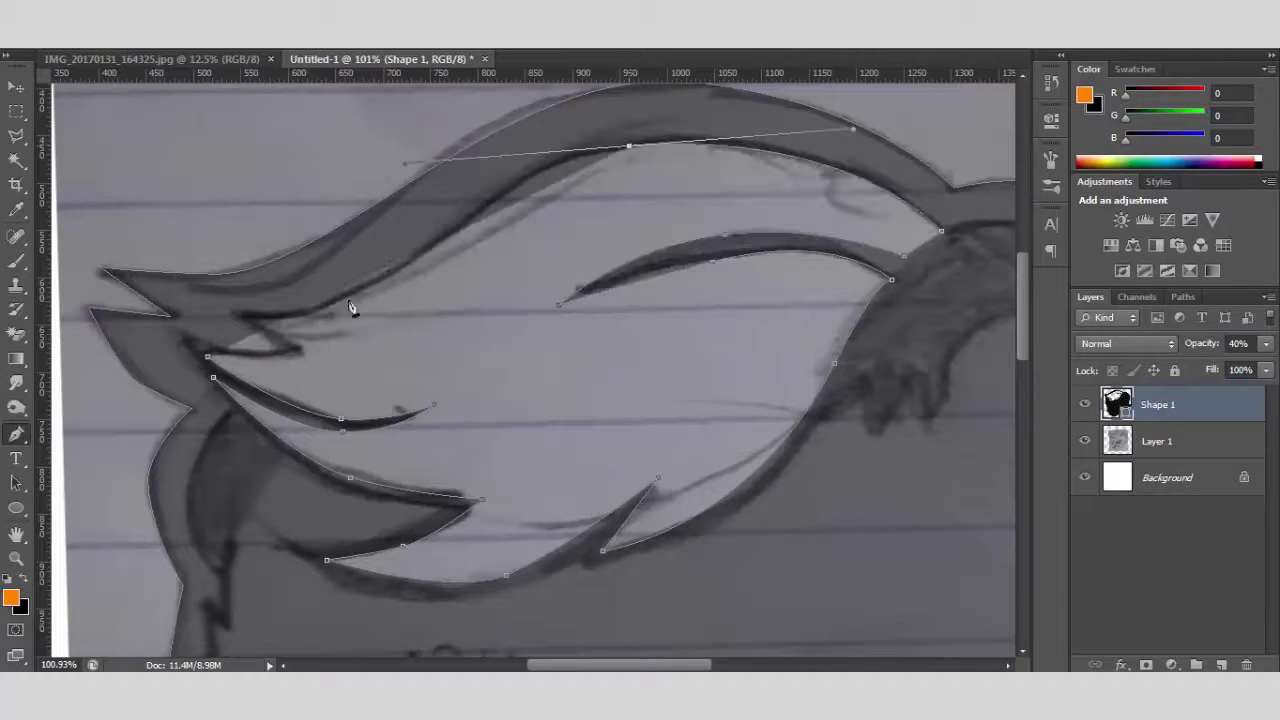
left_click_drag(361, 289, 505, 243)
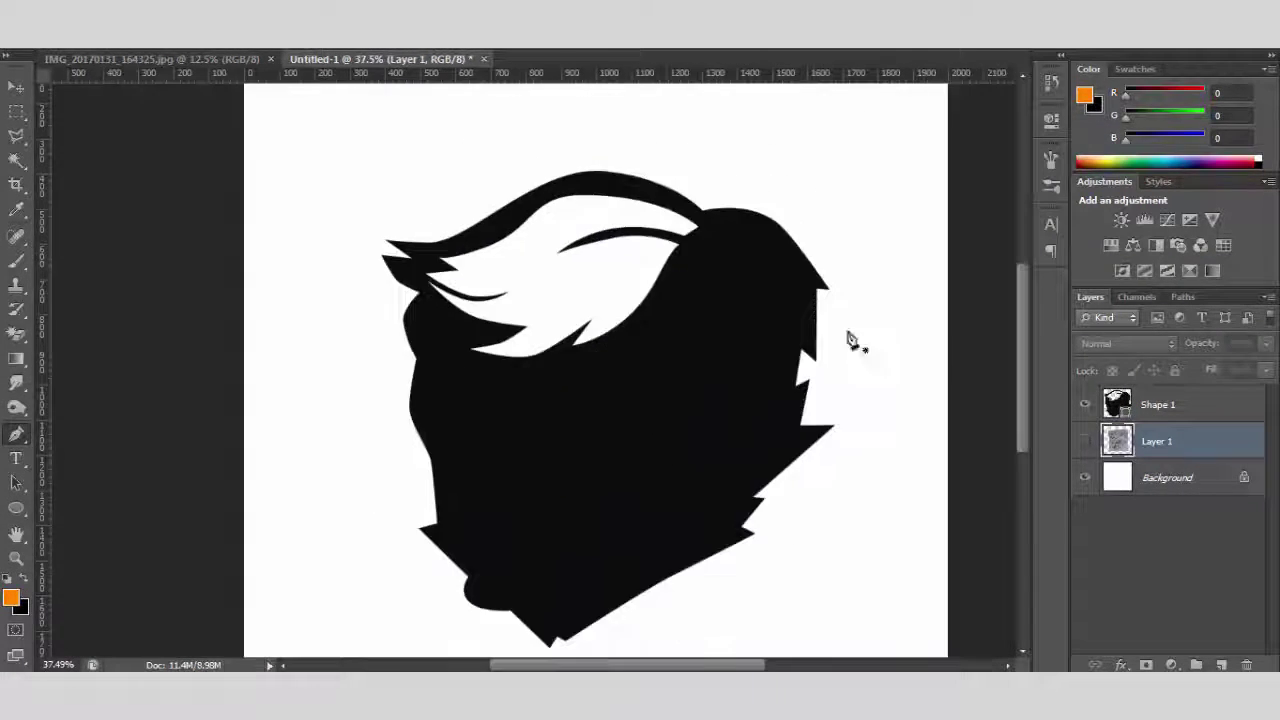
Show the sketch layer again and save the document as panda.psd
left_click(1085, 441)
left_click(57, 223)
type("panda")
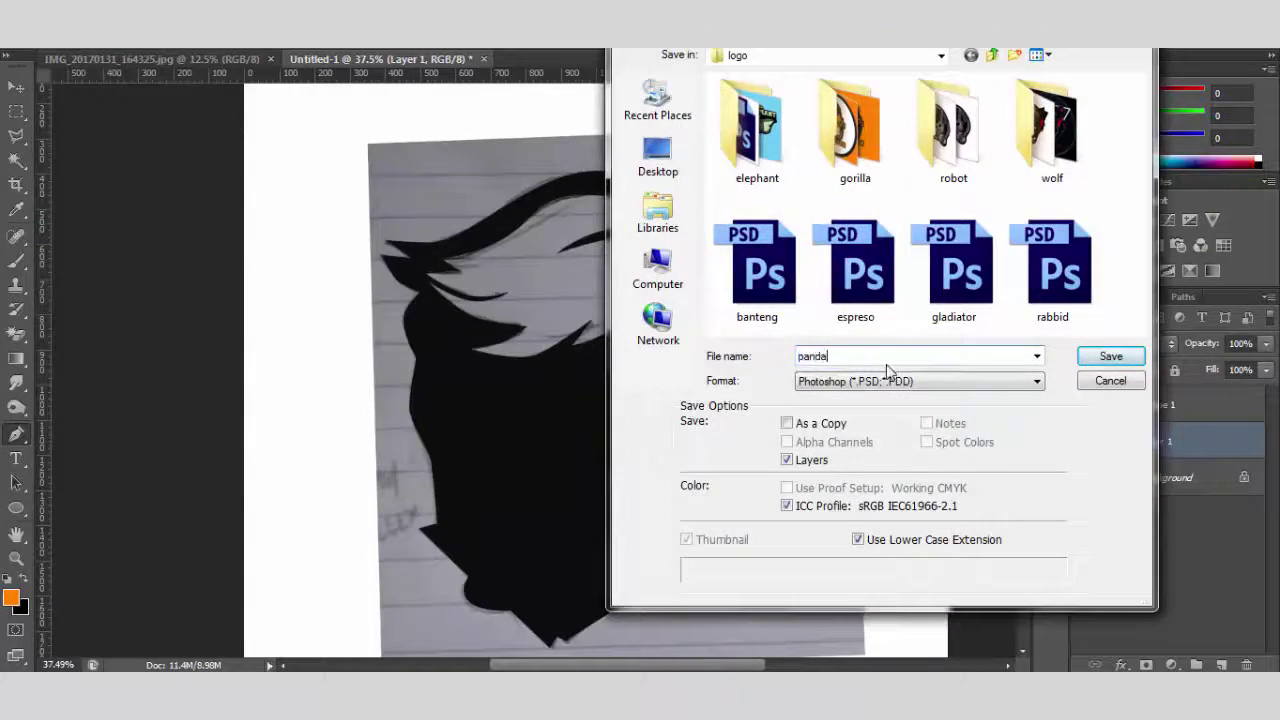
key("Return")
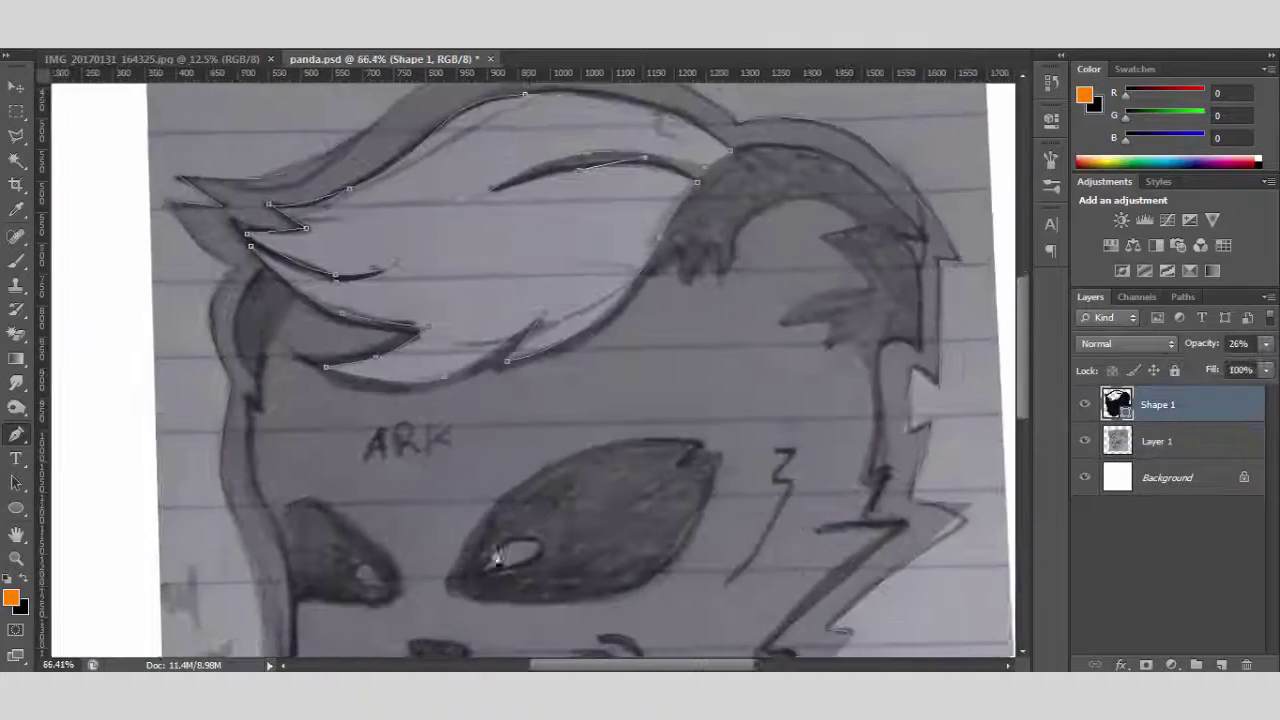
Trace the hair's lower edge up to a curved anchor at the top of the hair
scroll(408, 365, "up", 2)
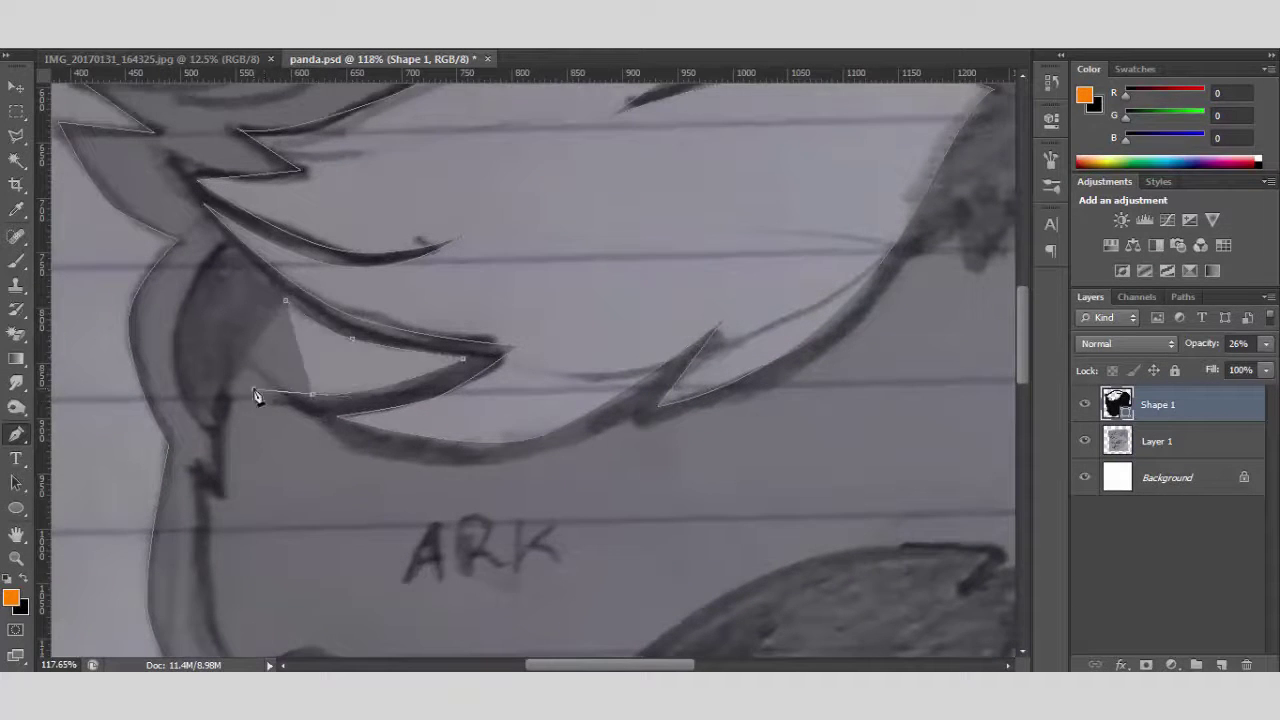
left_click(633, 417)
scroll(640, 400, "right", 3)
left_click(618, 337)
left_click(686, 255)
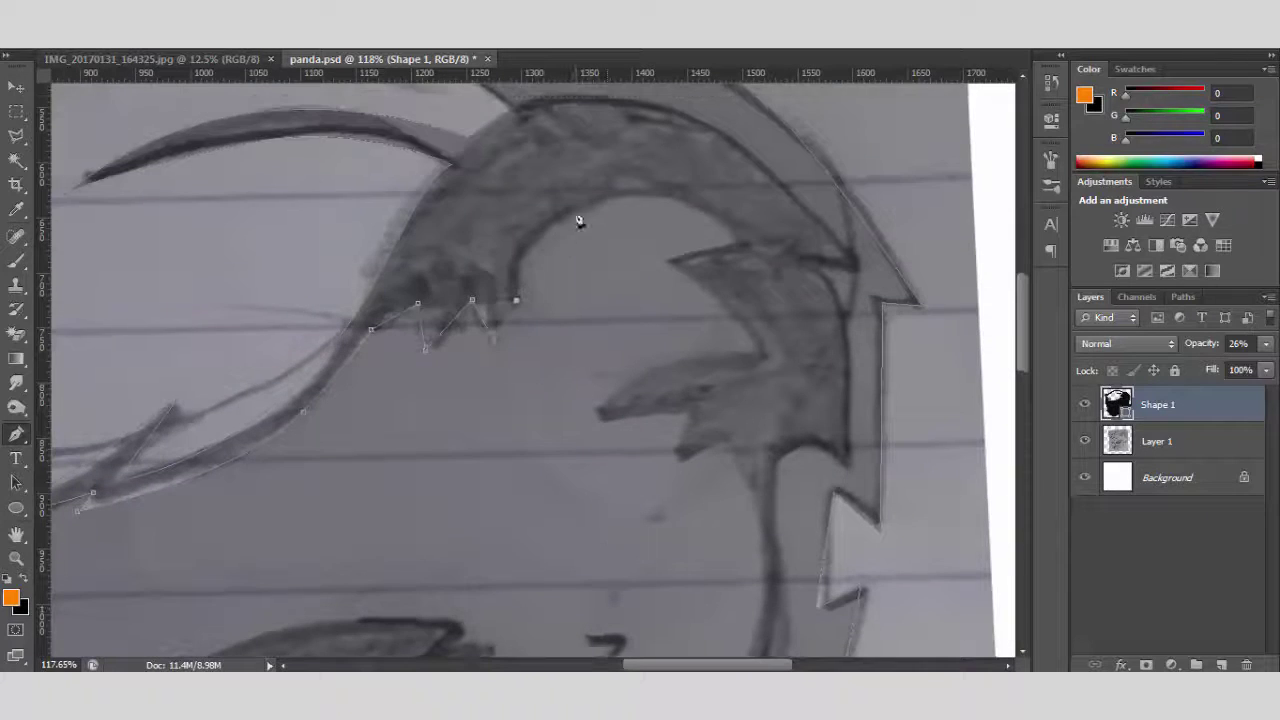
left_click_drag(575, 209, 675, 182)
Trace the spiky fur and lower zigzag on the head's right side
left_click(668, 257)
left_click(760, 347)
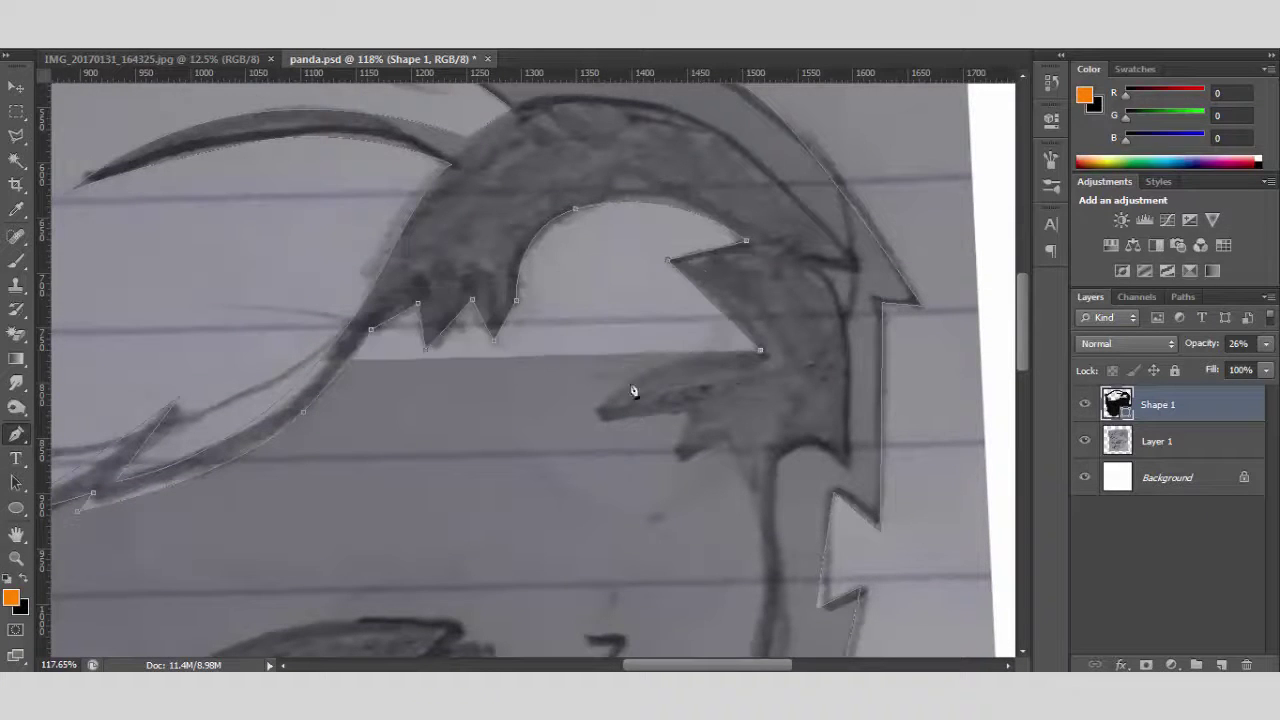
left_click(595, 412)
left_click(725, 435)
scroll(730, 440, "down", 3)
left_click(766, 425)
scroll(786, 540, "down", 4)
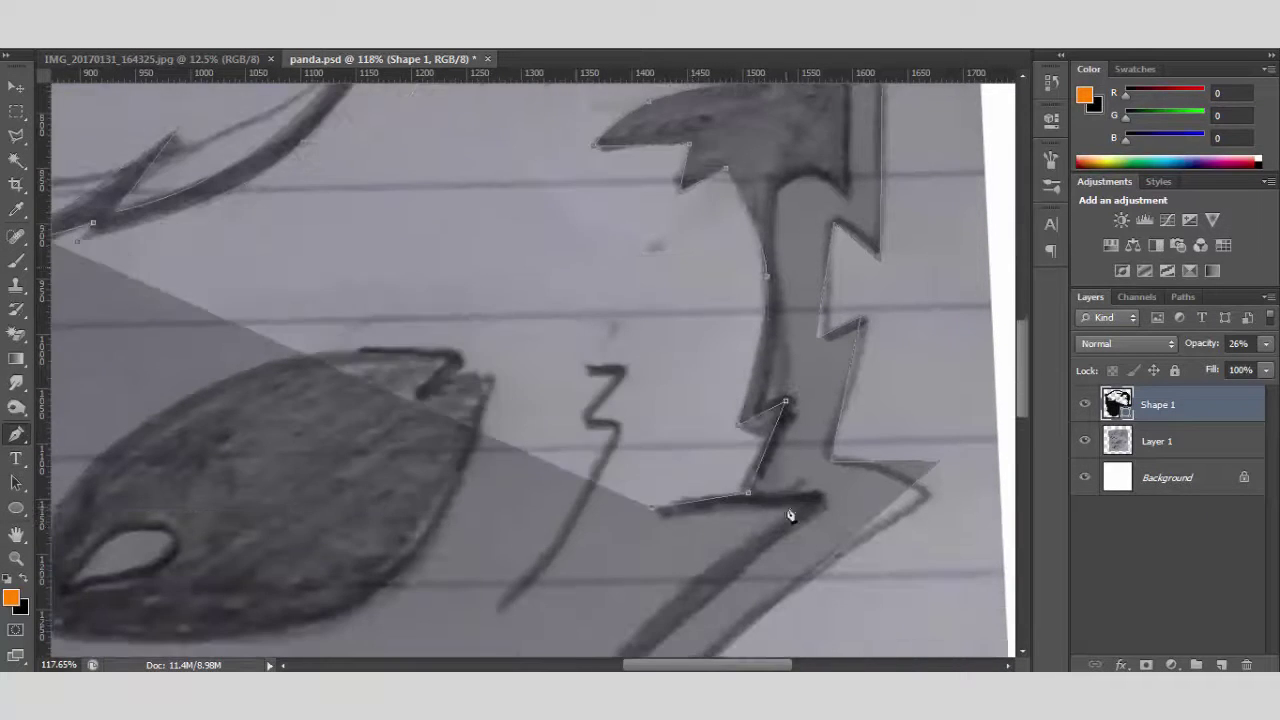
scroll(700, 520, "down", 4)
left_click(610, 546)
Trace the head's lower edge and around the cigarette
scroll(640, 580, "down", 4)
scroll(657, 604, "left", 5)
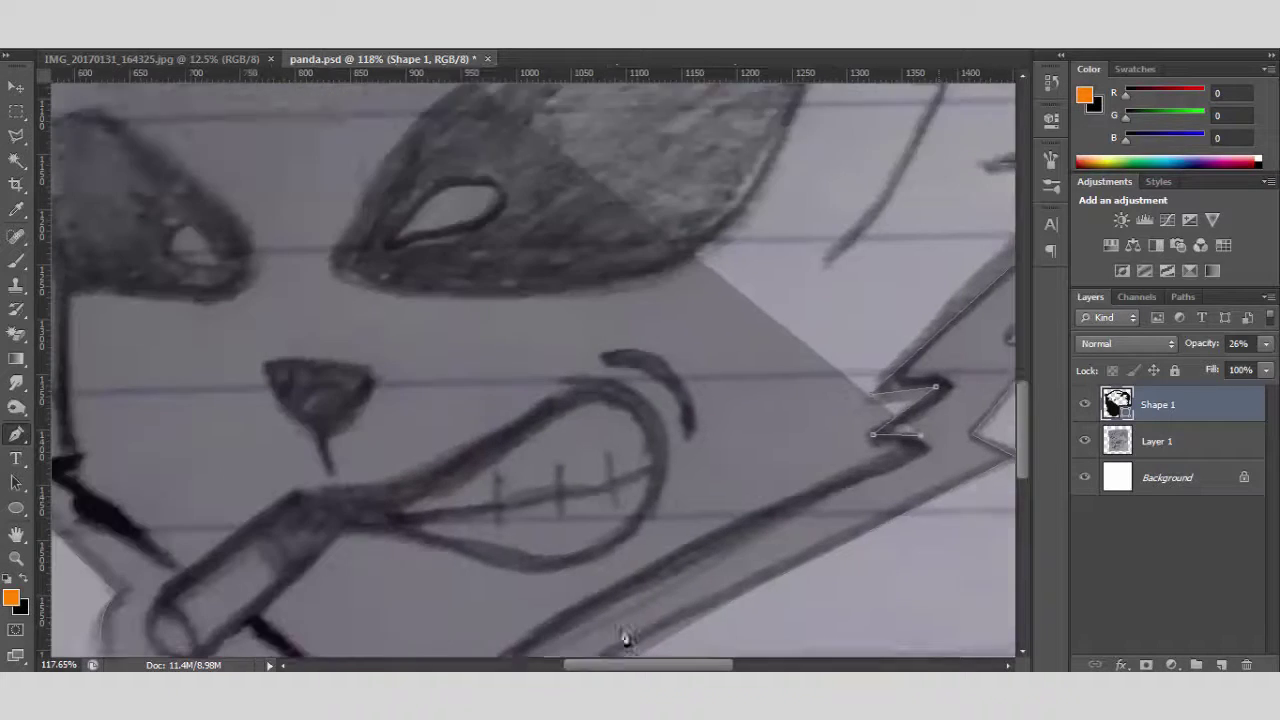
scroll(623, 634, "down", 2)
left_click(555, 536)
left_click(412, 628)
left_click(370, 631)
left_click(298, 563)
scroll(300, 560, "up", 1)
left_click(260, 590)
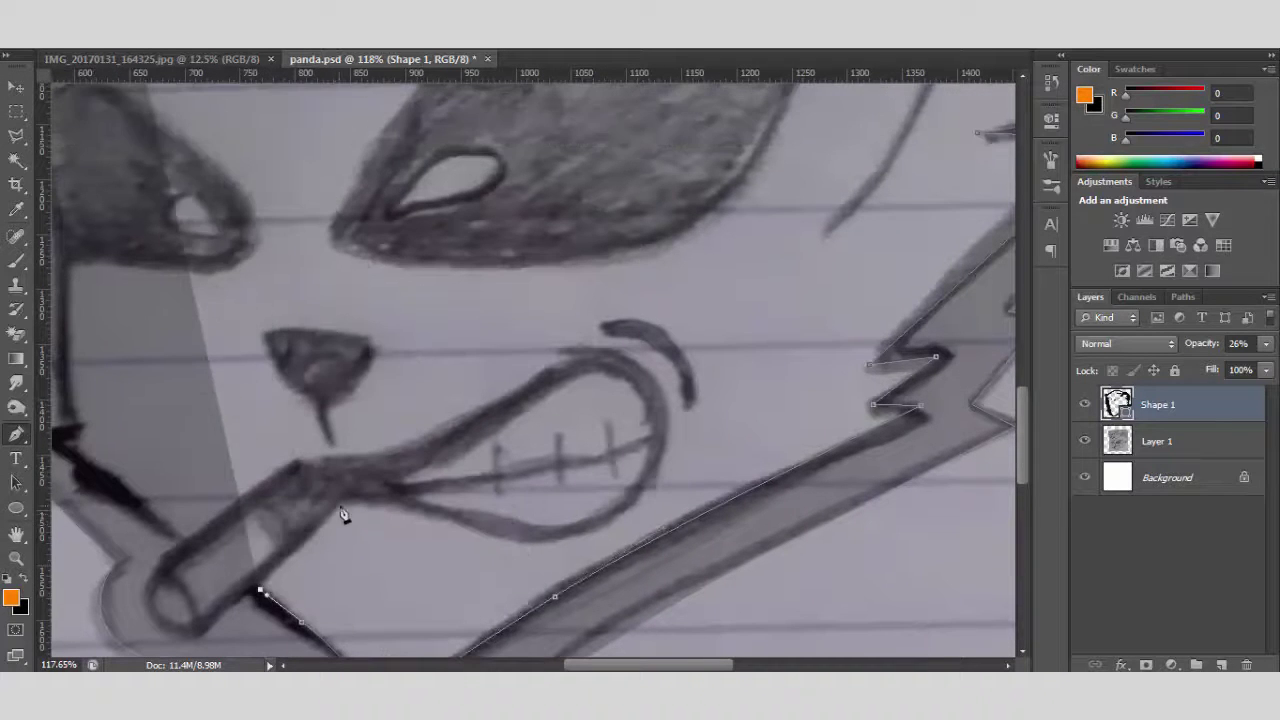
Trace the curved top of the mouth and join the path to the head's left side
left_click(338, 507)
left_click_drag(625, 513, 697, 452)
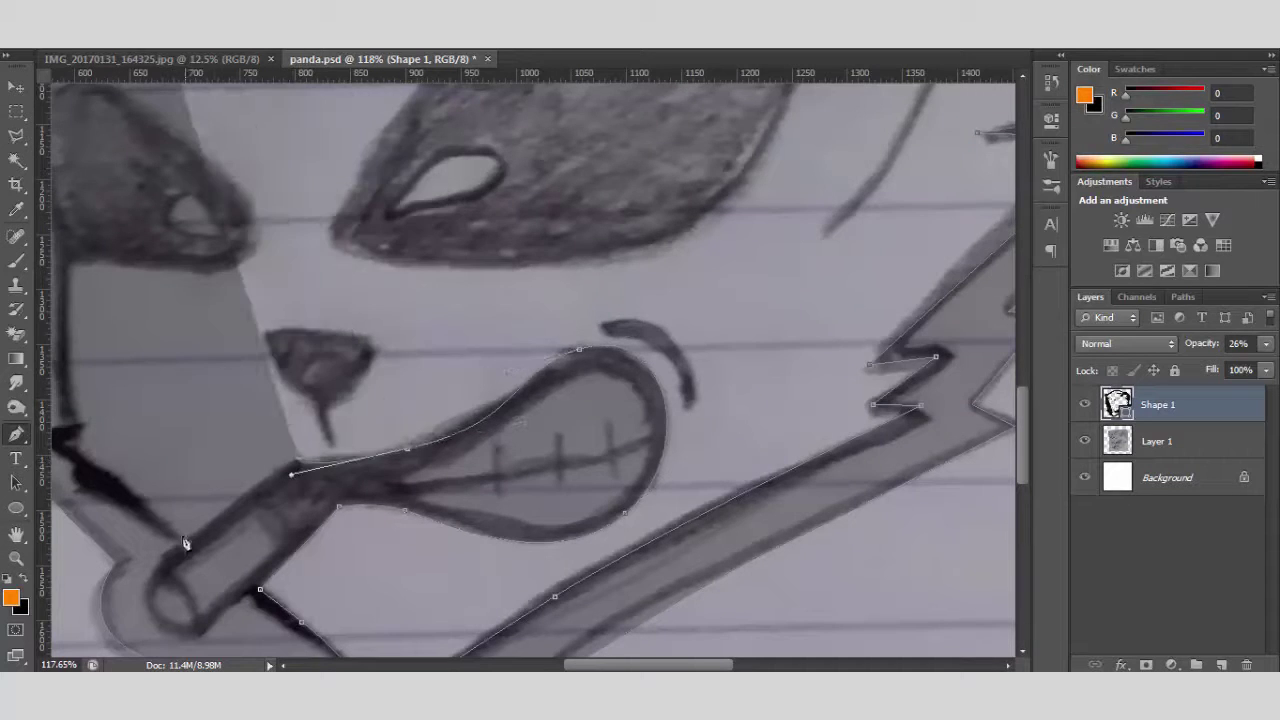
scroll(322, 428, "up", 4)
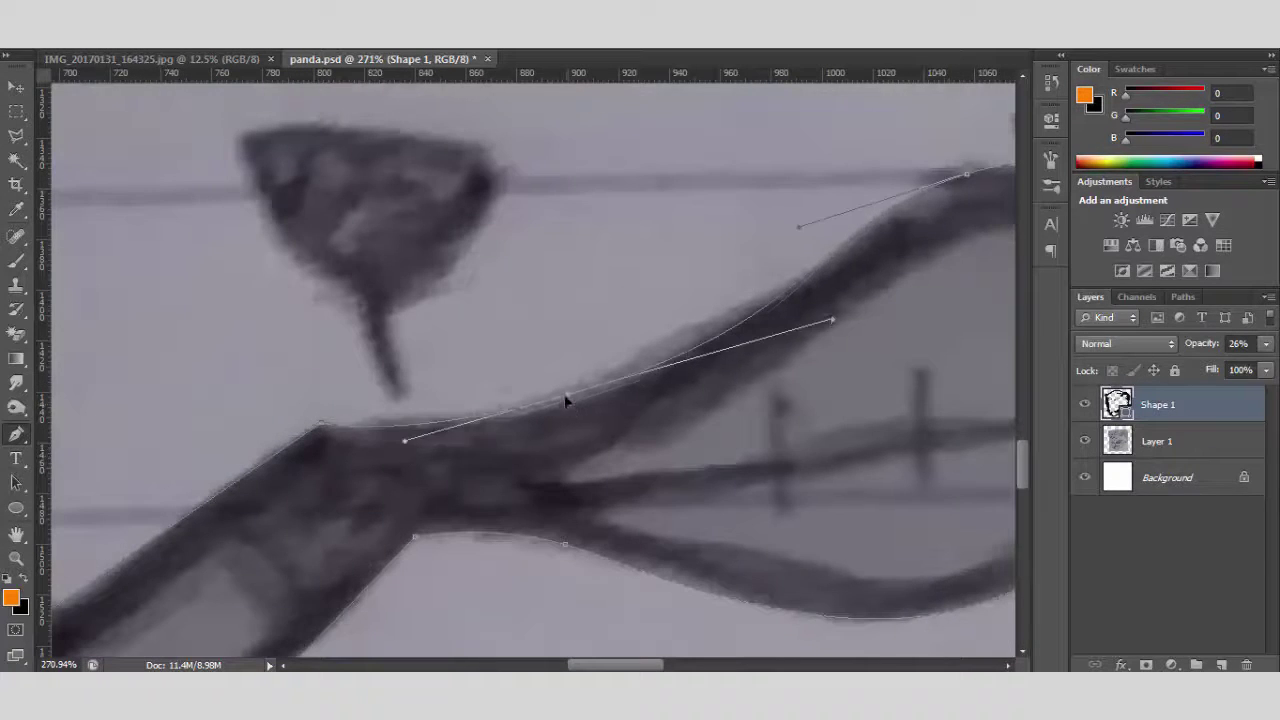
scroll(620, 410, "down", 3)
left_click(194, 382)
scroll(200, 390, "up", 2)
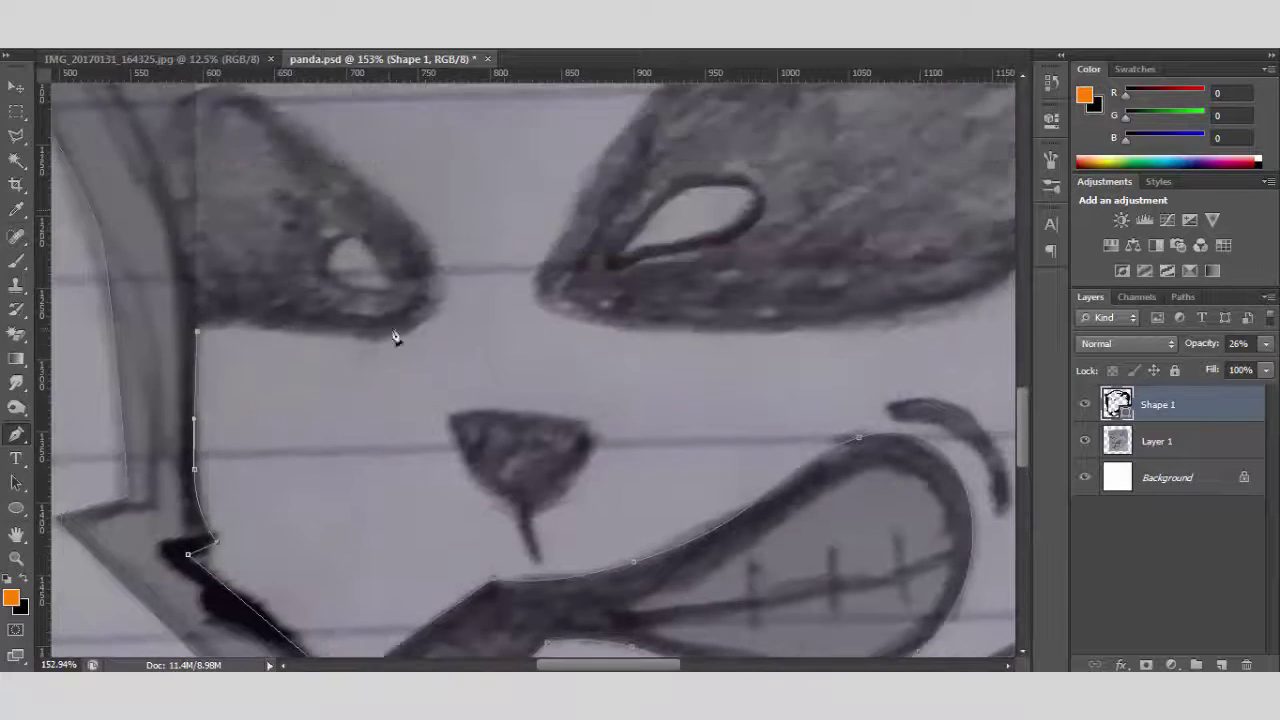
scroll(391, 334, "up", 5)
Trace the outline of the left eye
left_click(228, 205)
left_click(163, 245)
scroll(134, 236, "up", 4)
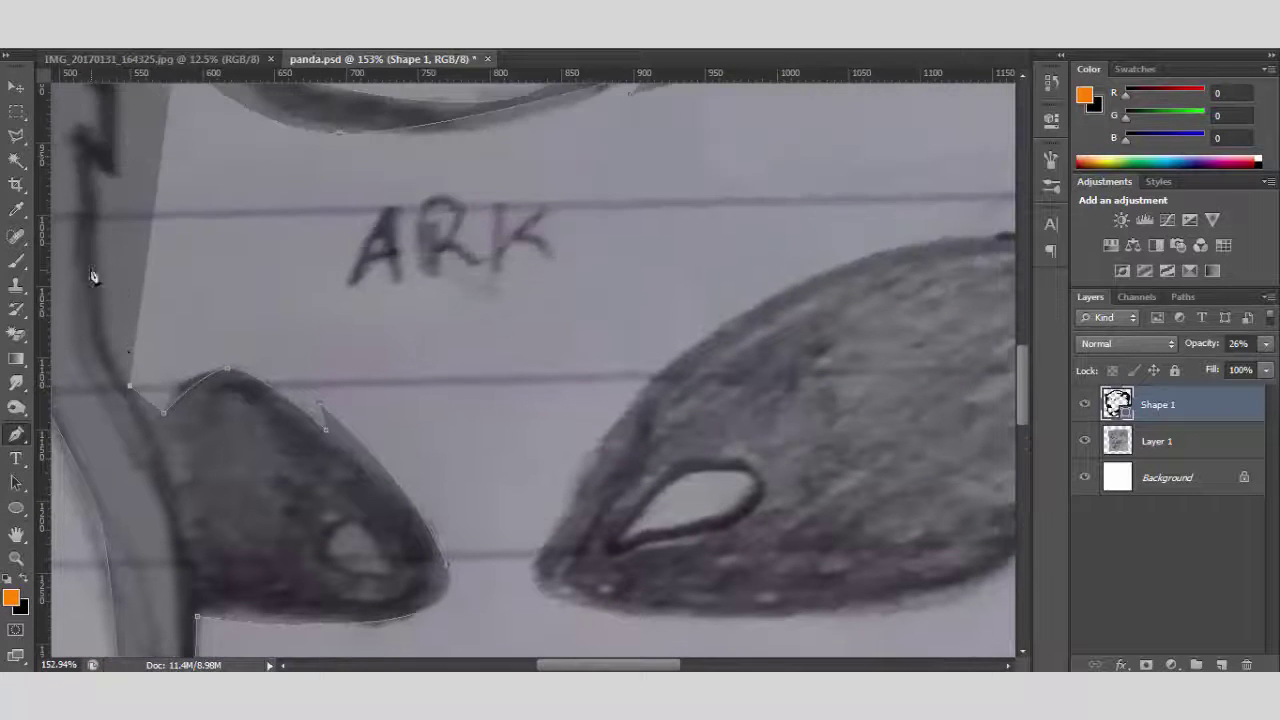
scroll(120, 220, "up", 4)
scroll(262, 328, "down", 5)
Lower the traced shape's opacity with number keys to see the sketch beneath
key("0")
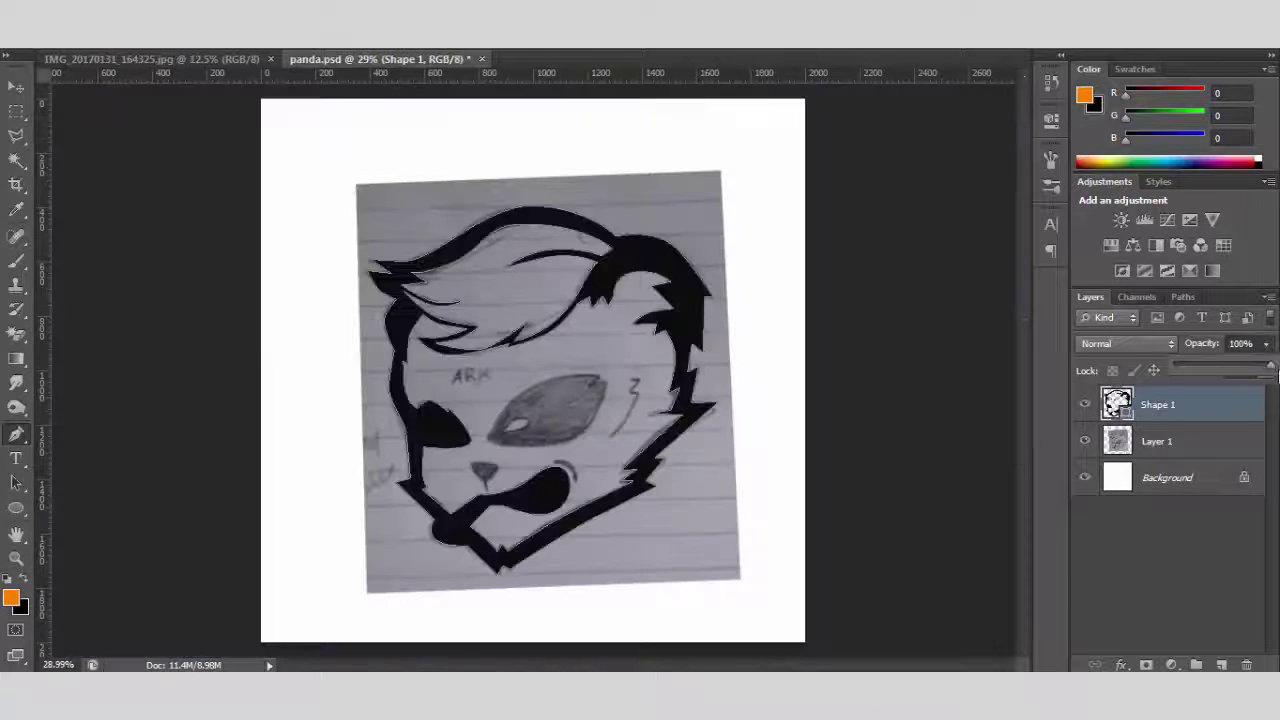
key("2")
key("0")
scroll(603, 557, "up", 5)
scroll(387, 507, "up", 5)
key("0")
key("0")
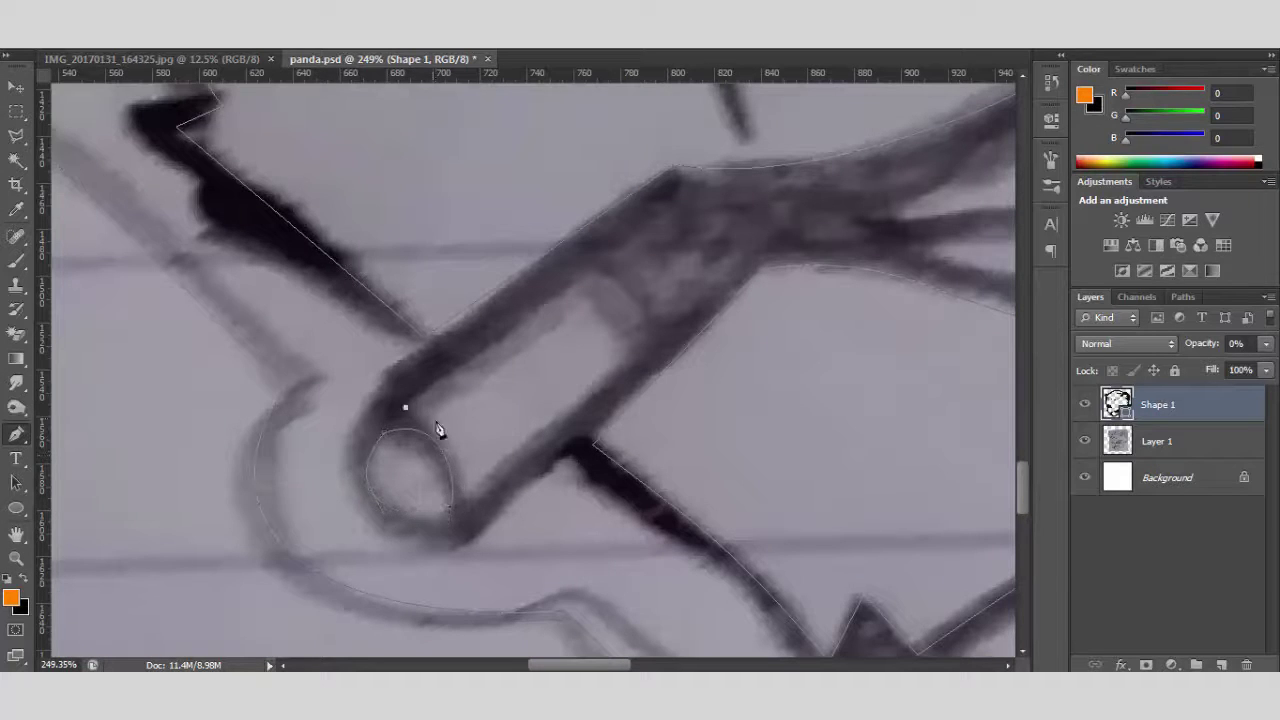
Close the path at its starting anchor and set the shape back to 100% opacity
left_click(579, 275)
scroll(610, 335, "up", 3)
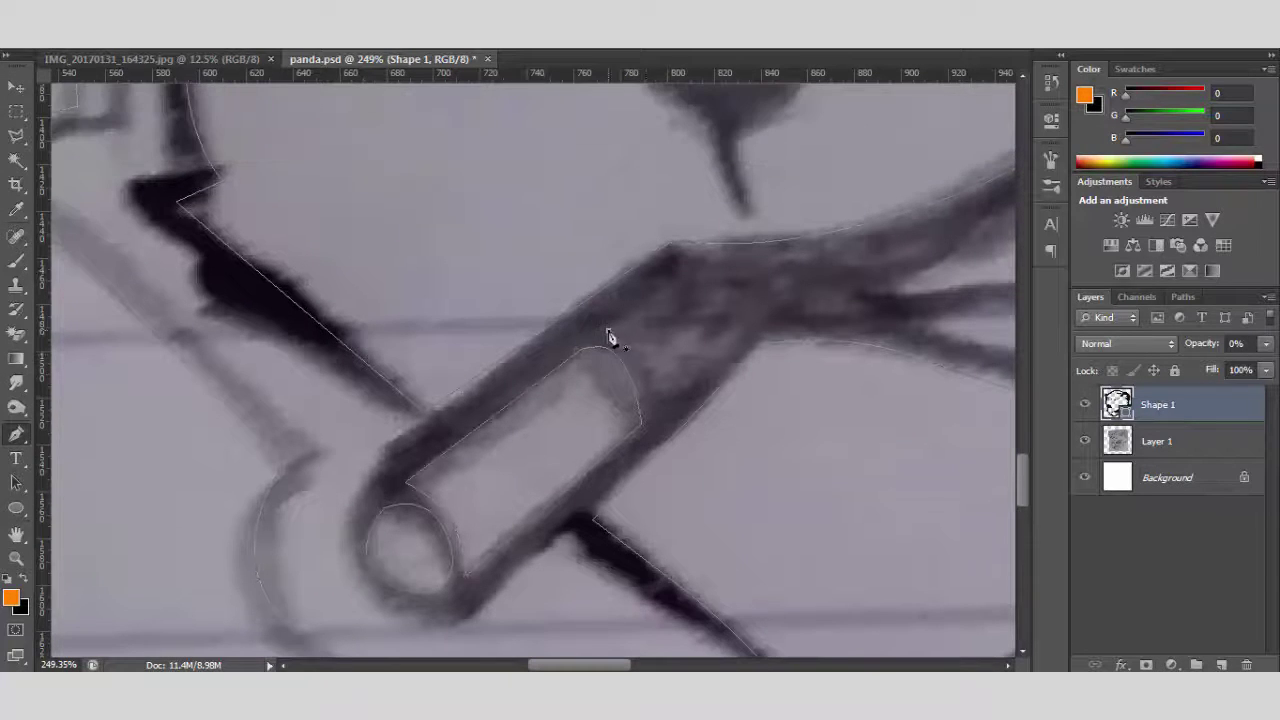
scroll(609, 337, "down", 5)
scroll(490, 463, "up", 5)
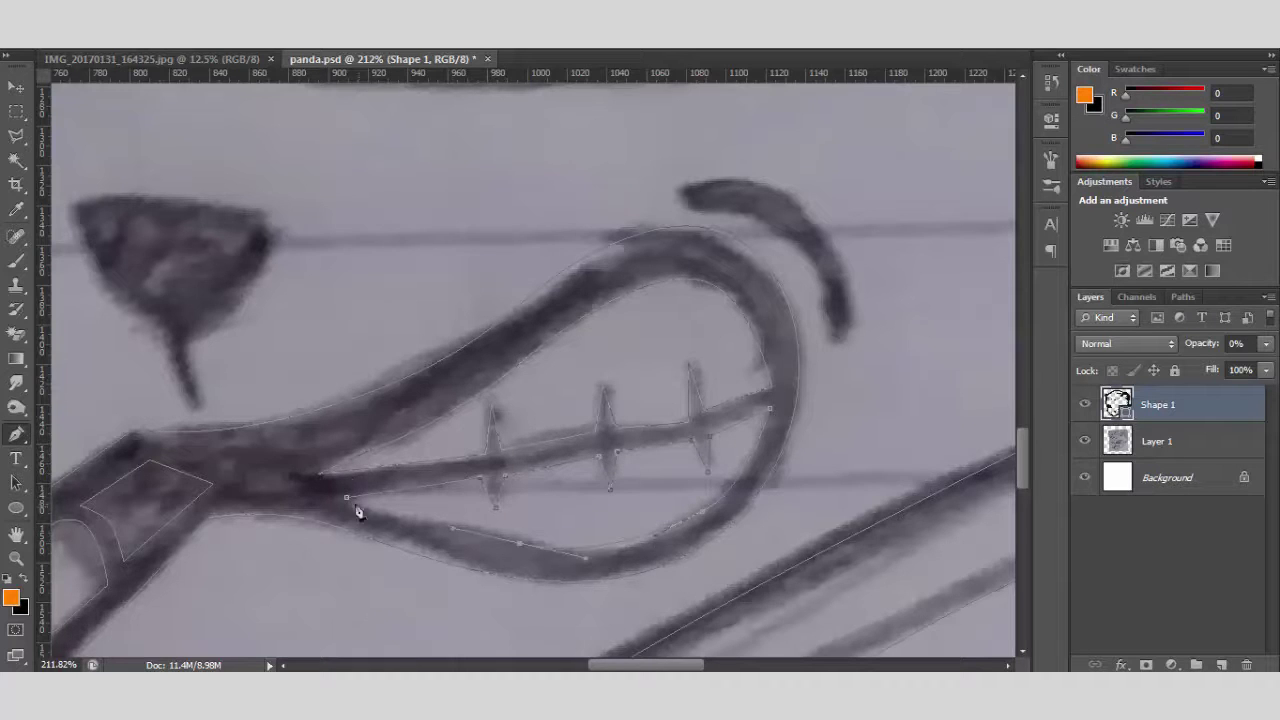
scroll(359, 512, "down", 5)
scroll(473, 470, "up", 3)
scroll(473, 470, "up", 2)
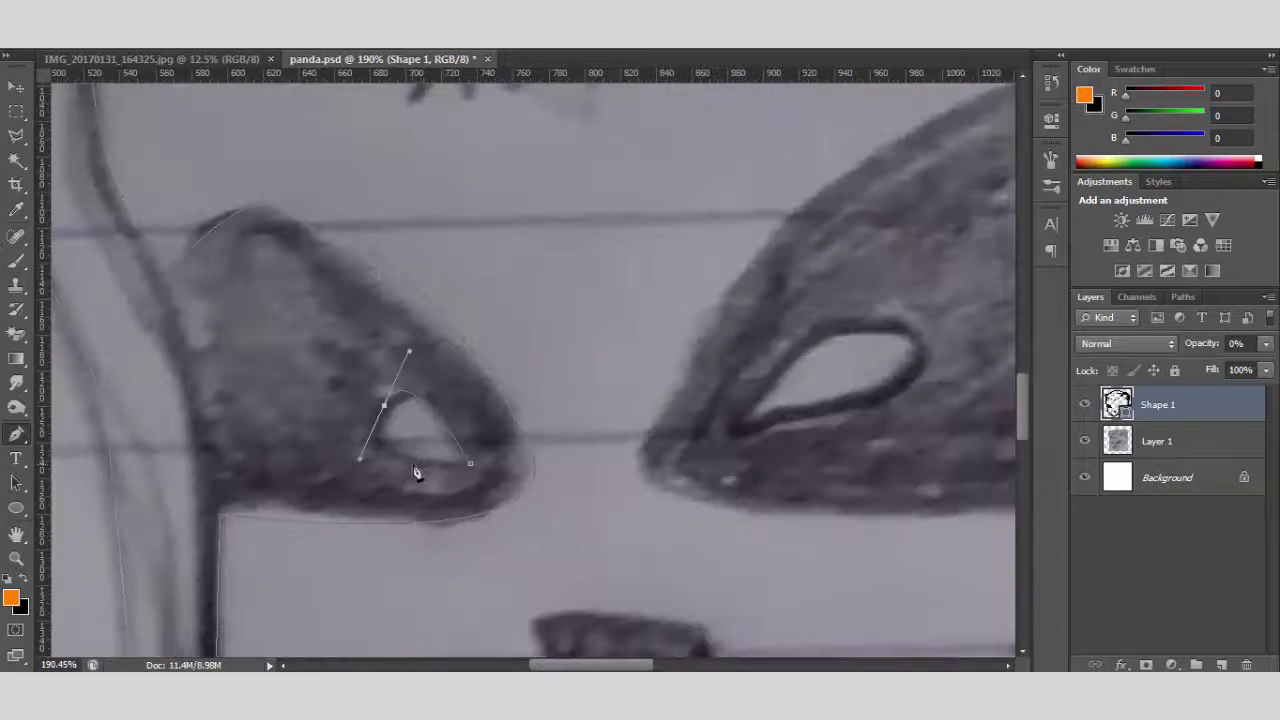
scroll(355, 477, "down", 5)
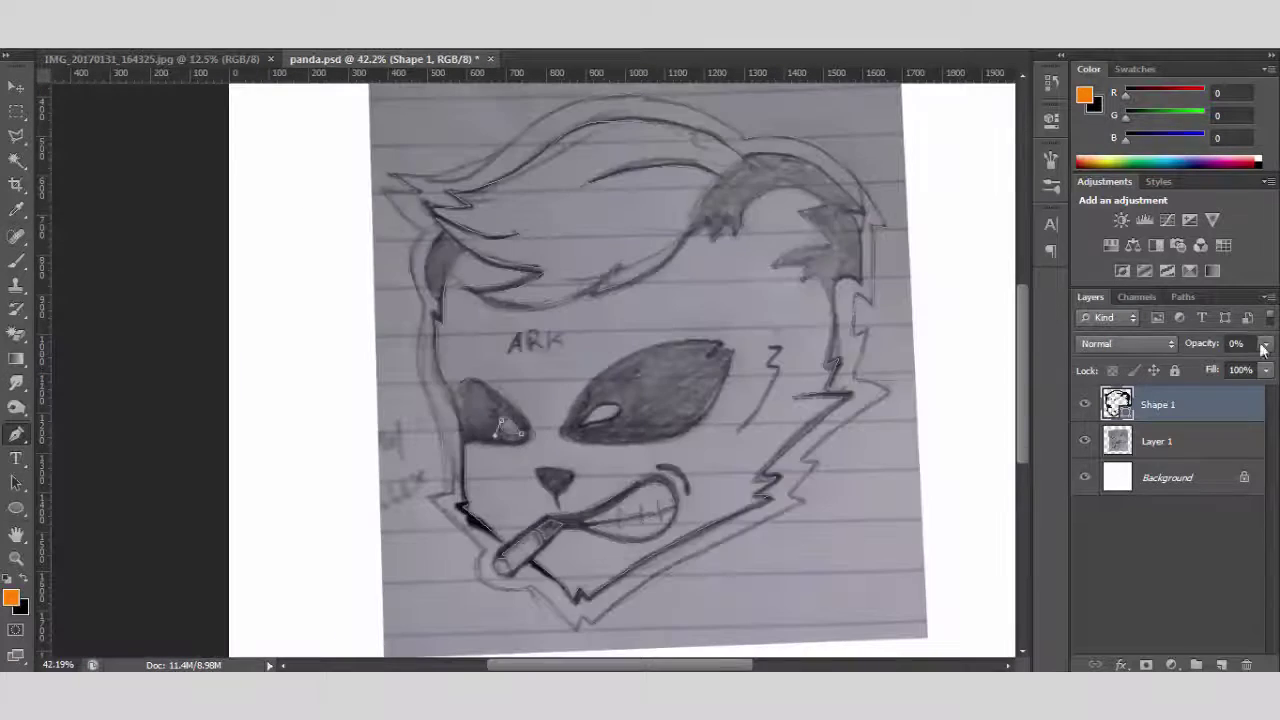
key("0")
scroll(580, 194, "up", 4)
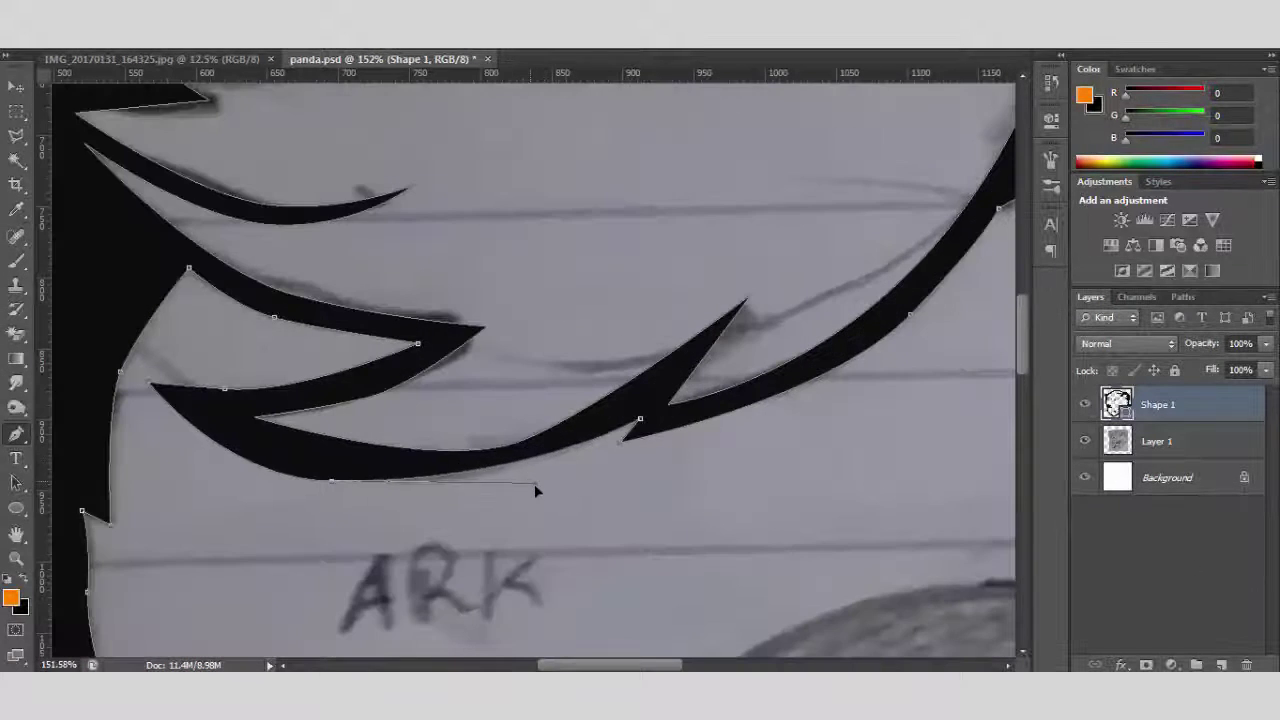
Confirm black as Shape 1's fill colour
left_click(1211, 455)
scroll(620, 500, "down", 5)
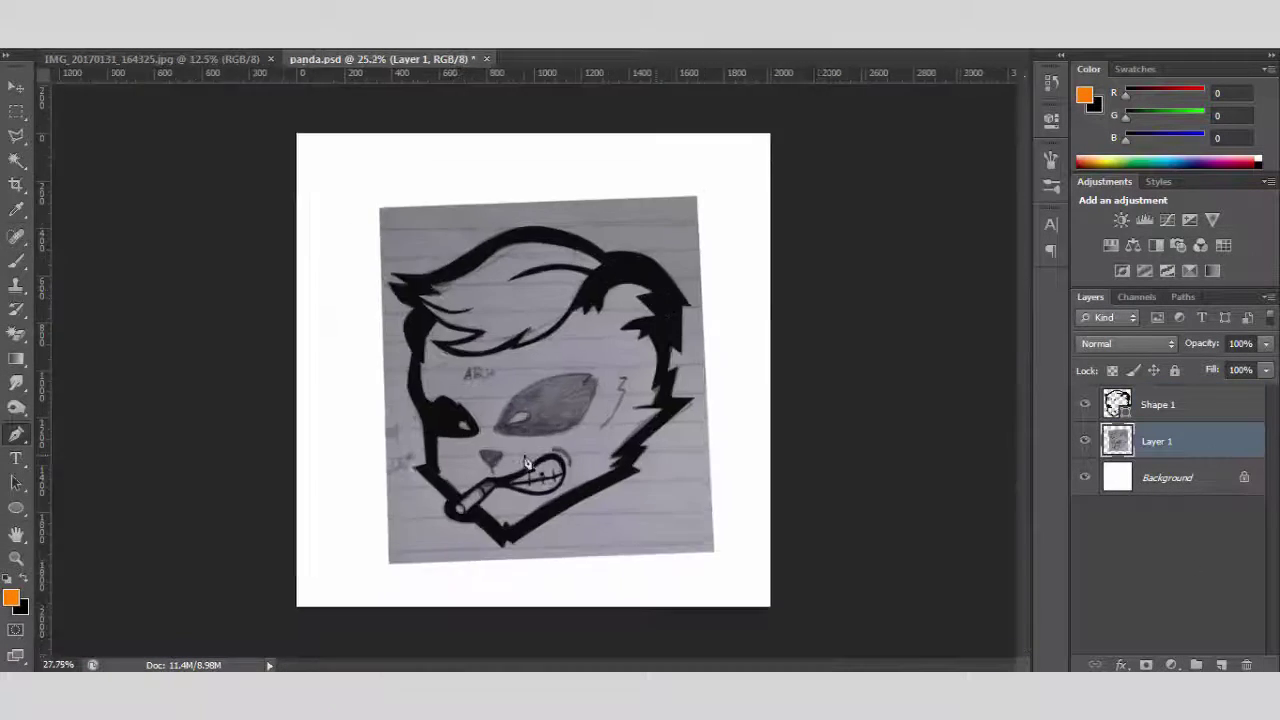
scroll(620, 500, "up", 2)
scroll(620, 500, "up", 2)
double_click(1117, 403)
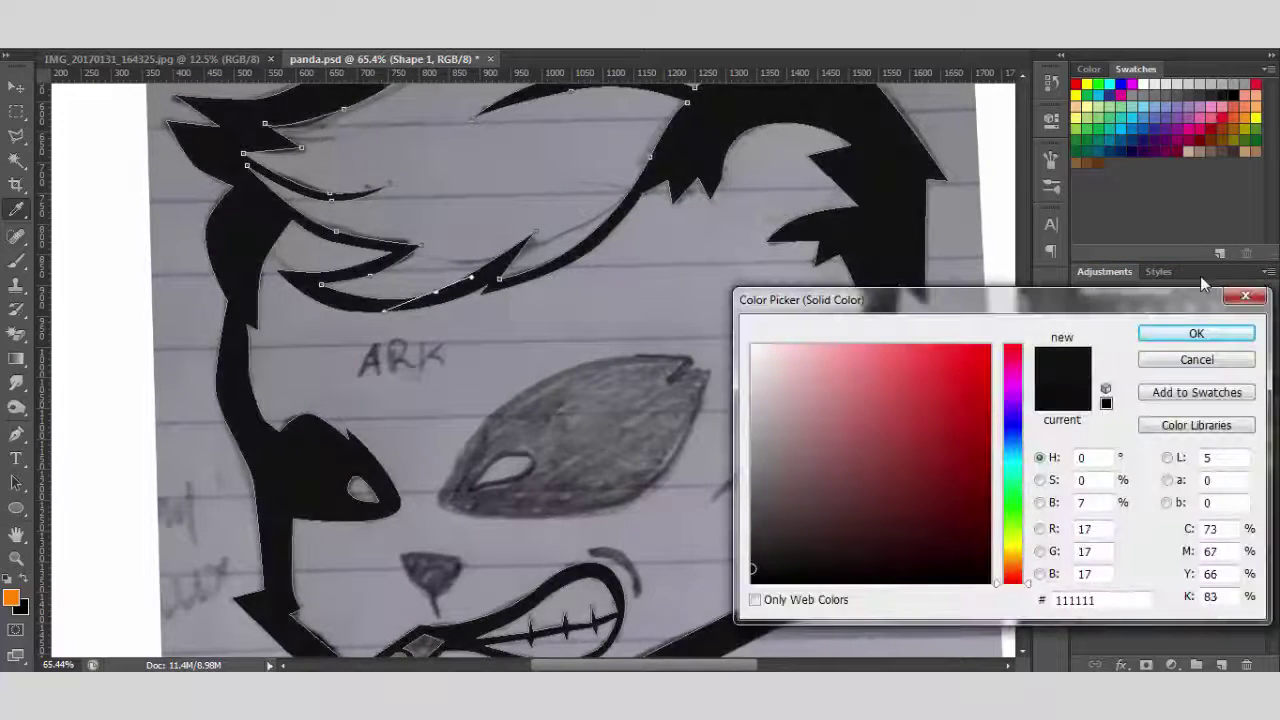
key("Return")
scroll(543, 337, "down", 3)
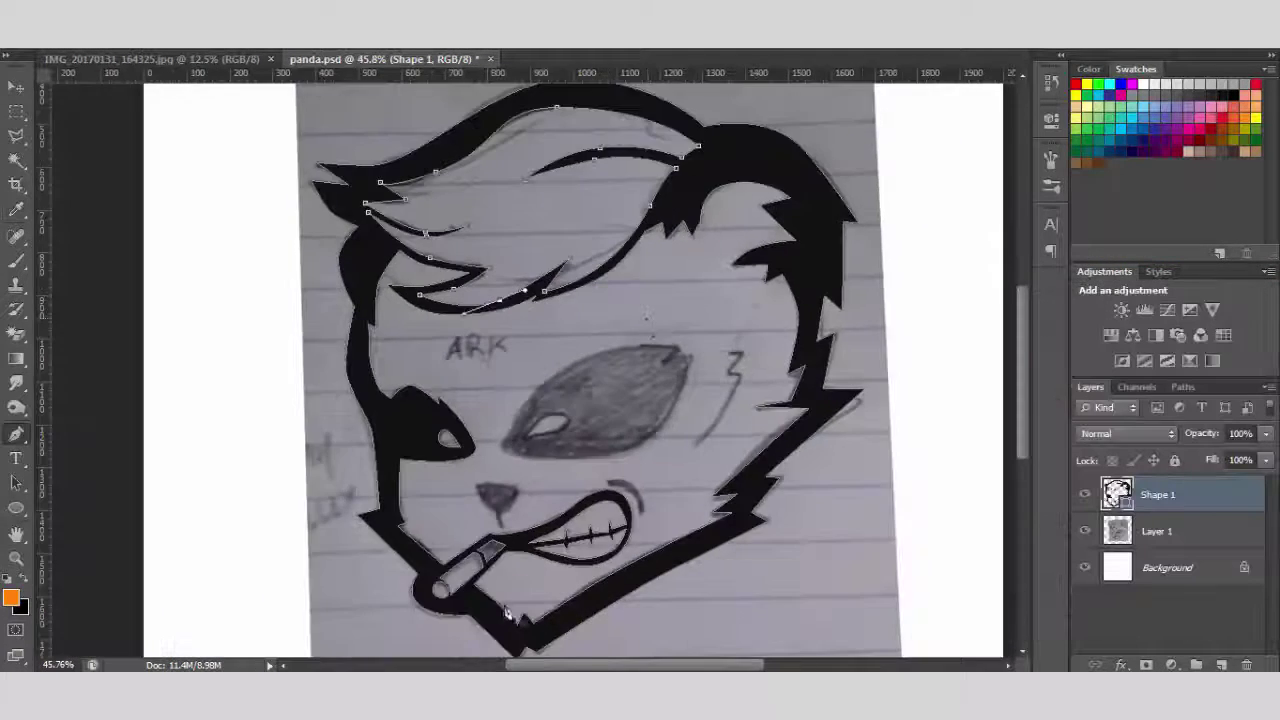
scroll(543, 337, "up", 5)
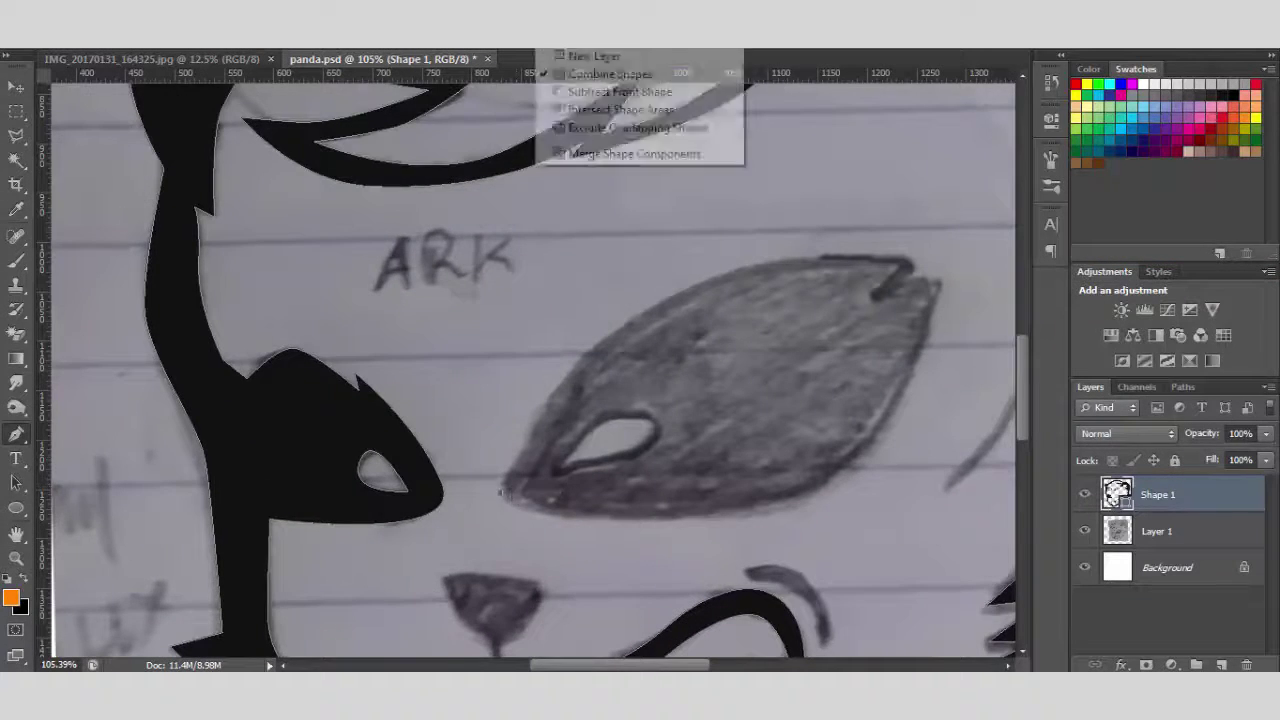
Trace the right eye's curved outline into Shape 1, lowering opacity to see the sketch
left_click(665, 303)
left_click(880, 298)
left_click(913, 262)
left_click(933, 287)
left_click_drag(897, 397, 862, 448)
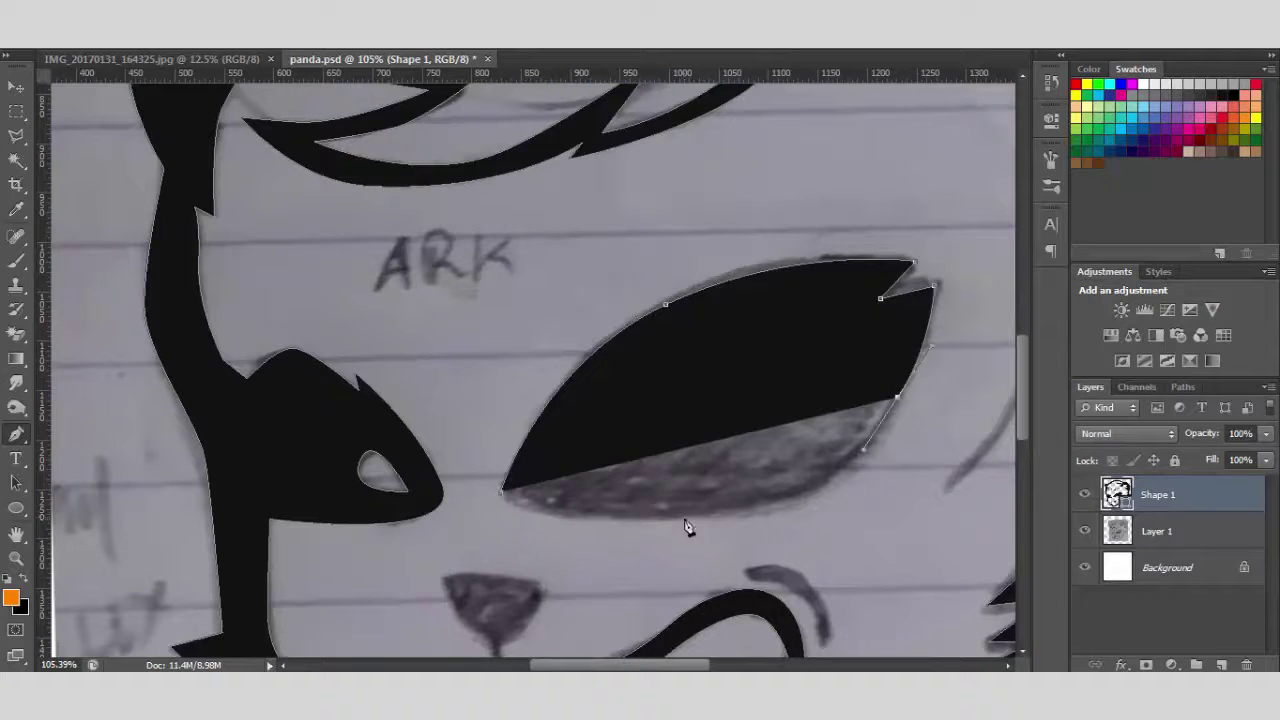
left_click_drag(381, 495, 432, 510)
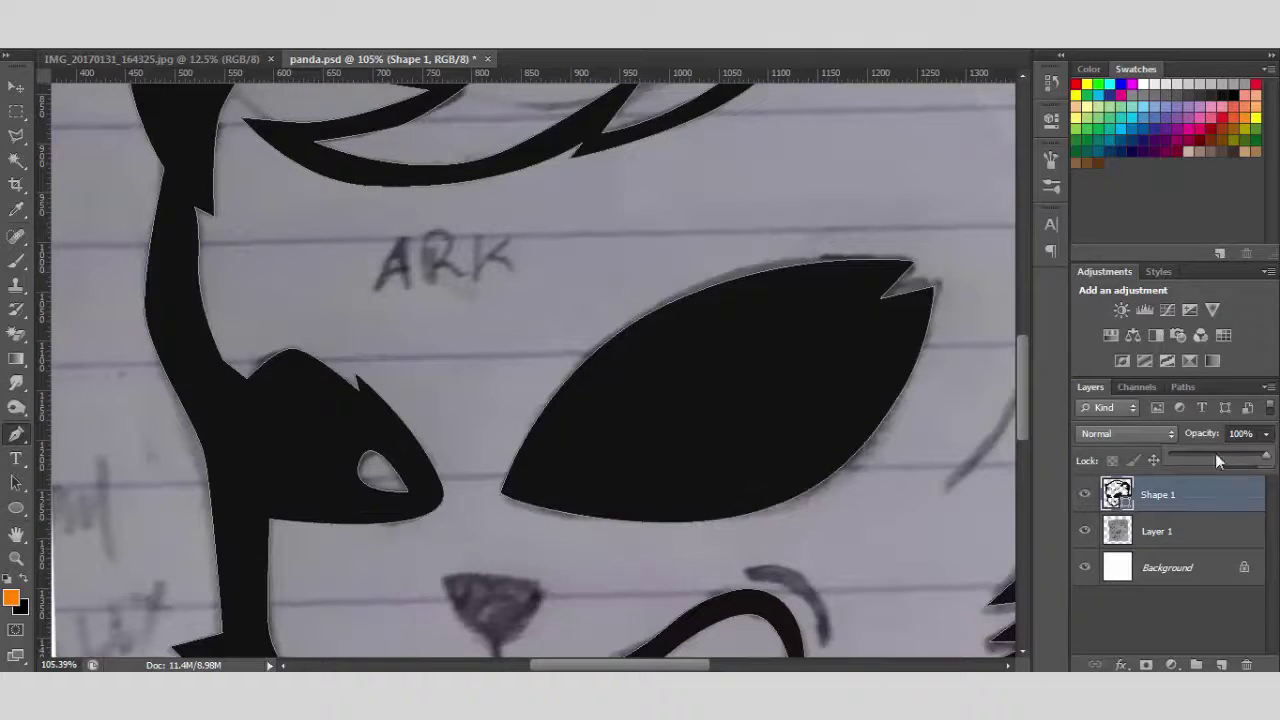
left_click_drag(1215, 460, 1209, 460)
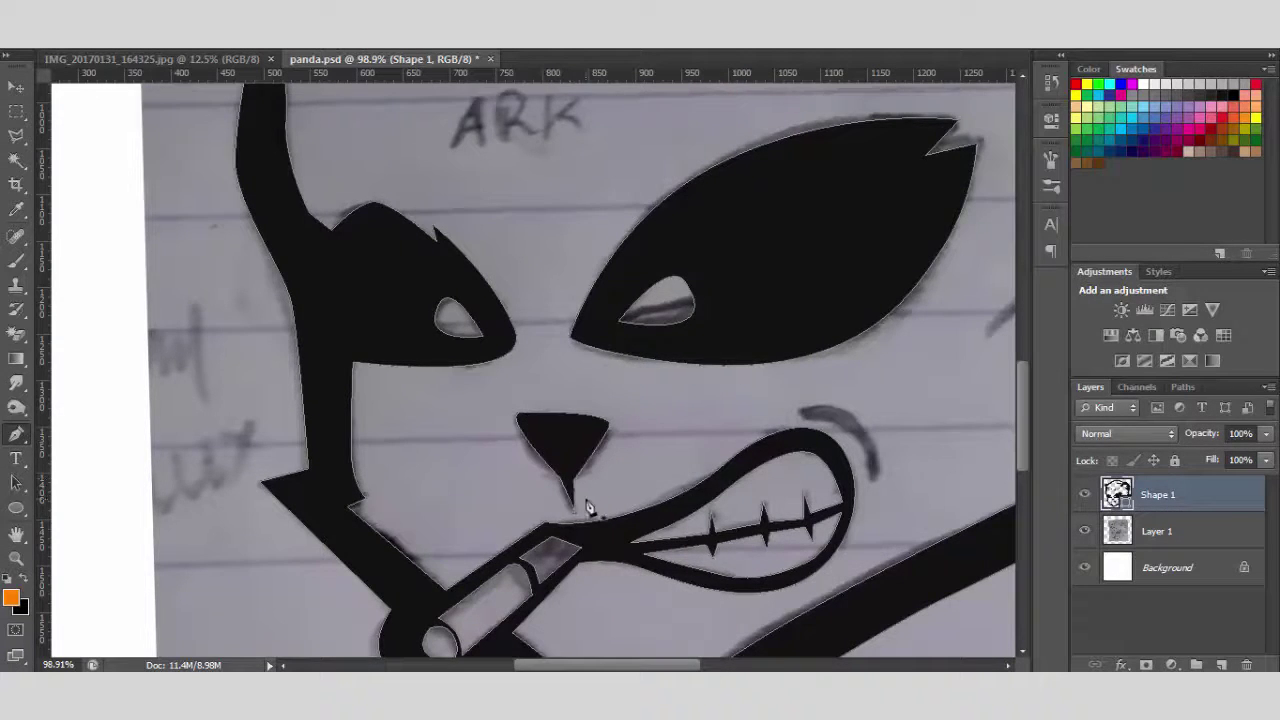
Start tracing the zigzag mark beside the right eye
scroll(589, 508, "up", 3)
scroll(578, 482, "down", 5)
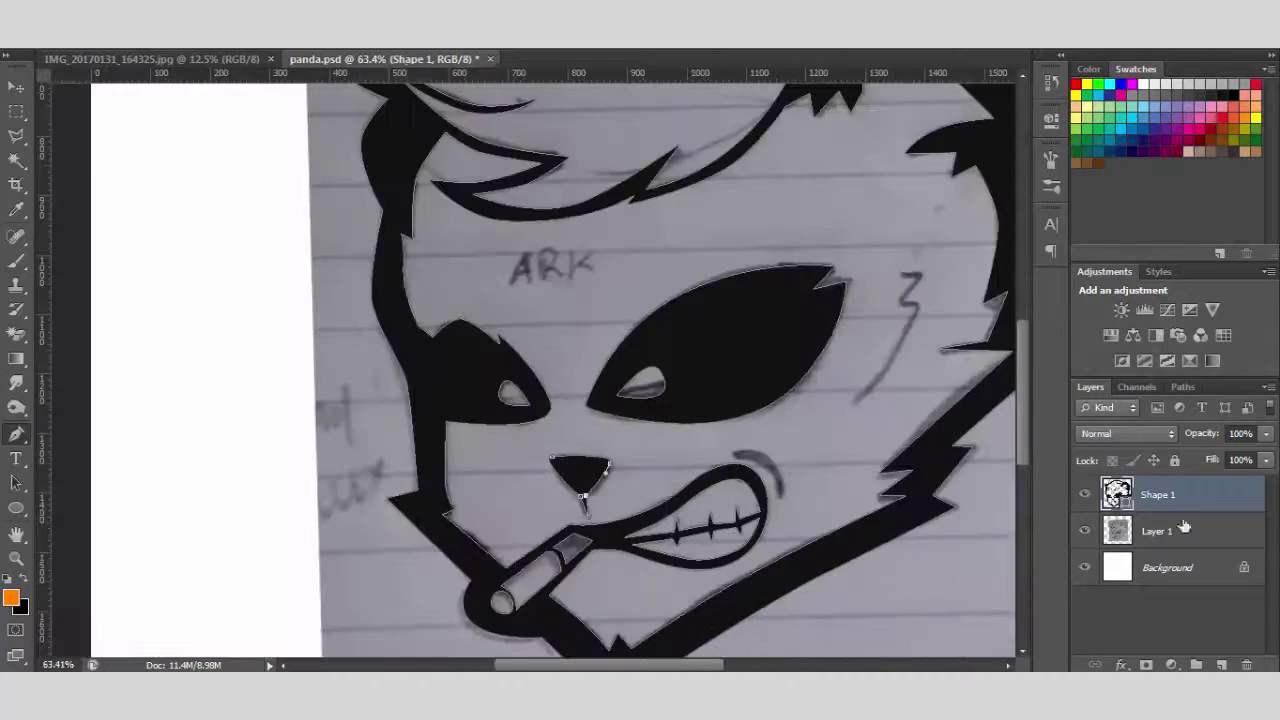
scroll(533, 380, "up", 5)
scroll(580, 372, "down", 3)
scroll(735, 290, "up", 3)
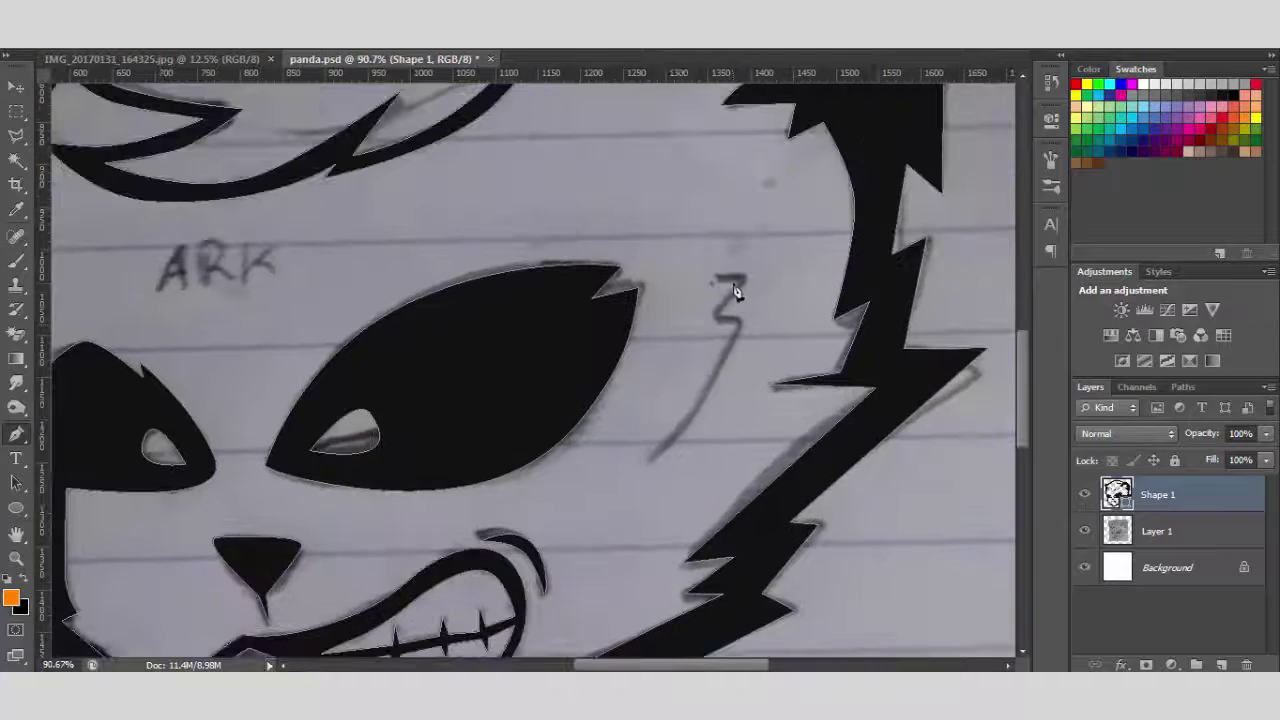
left_click(655, 453)
scroll(754, 284, "down", 3)
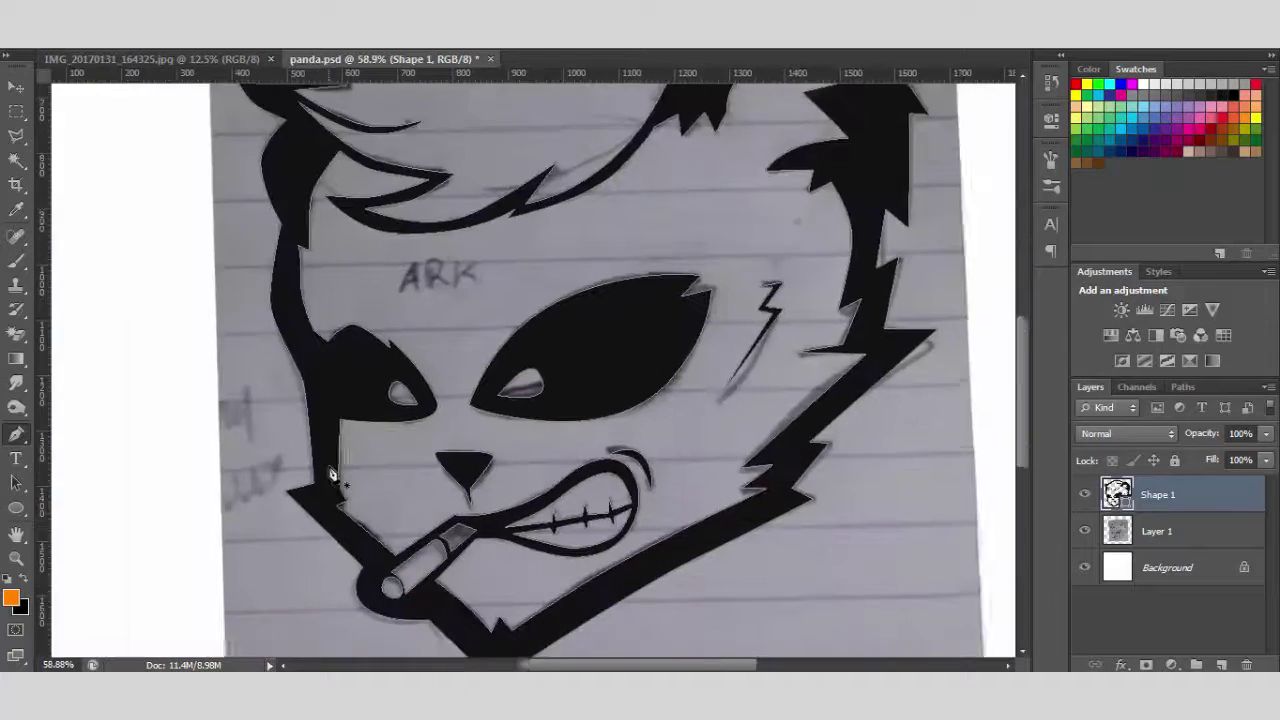
Distort the ARK text by pulling one of its corners
scroll(500, 417, "up", 4)
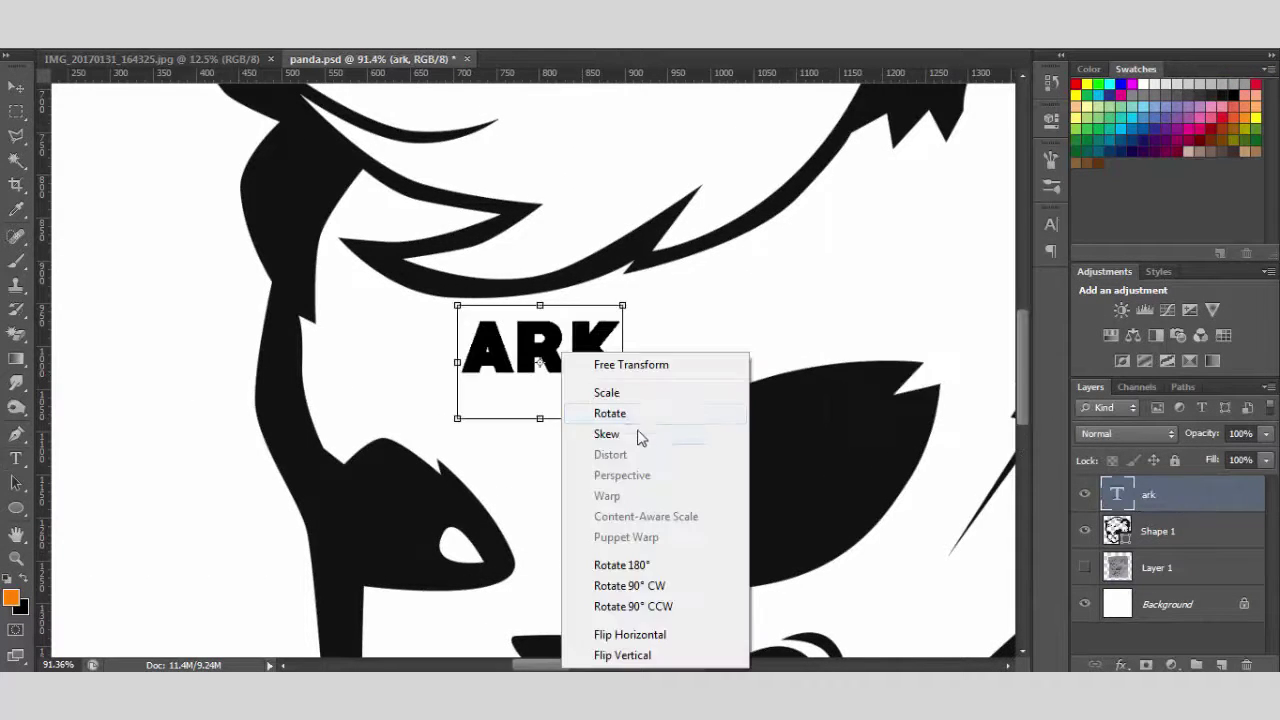
key("Return")
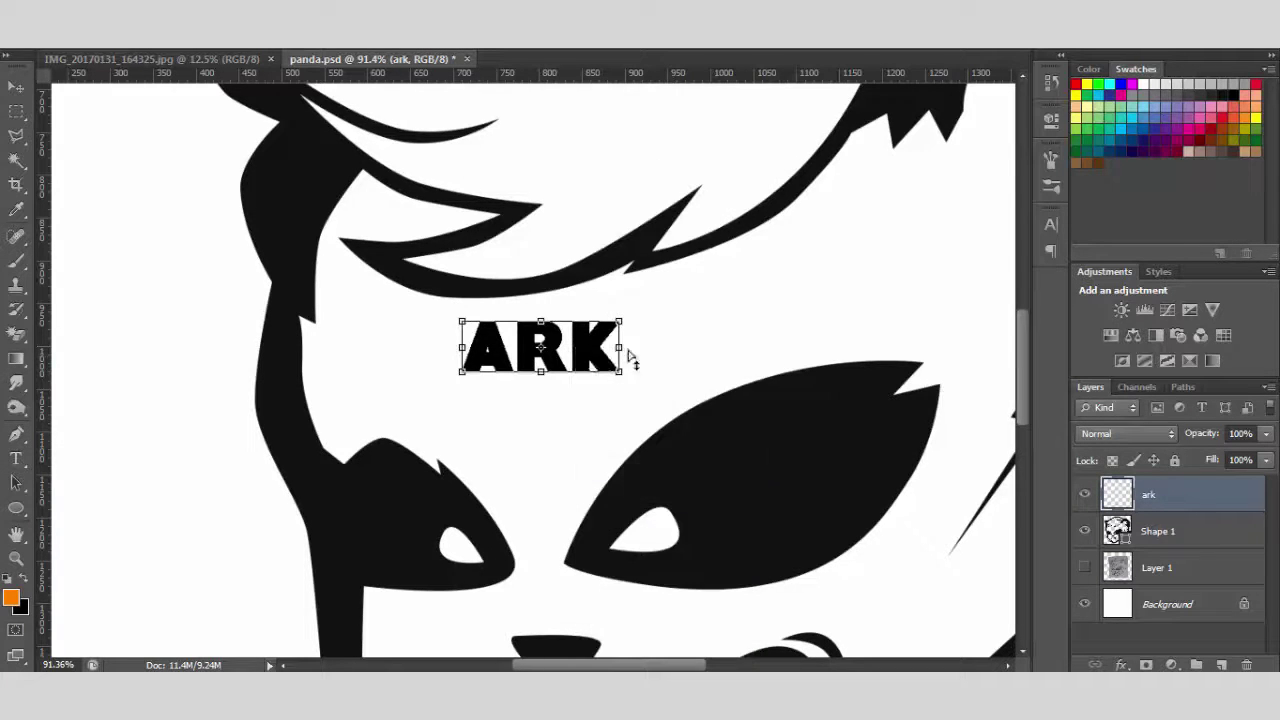
right_click(607, 345)
left_click(670, 432)
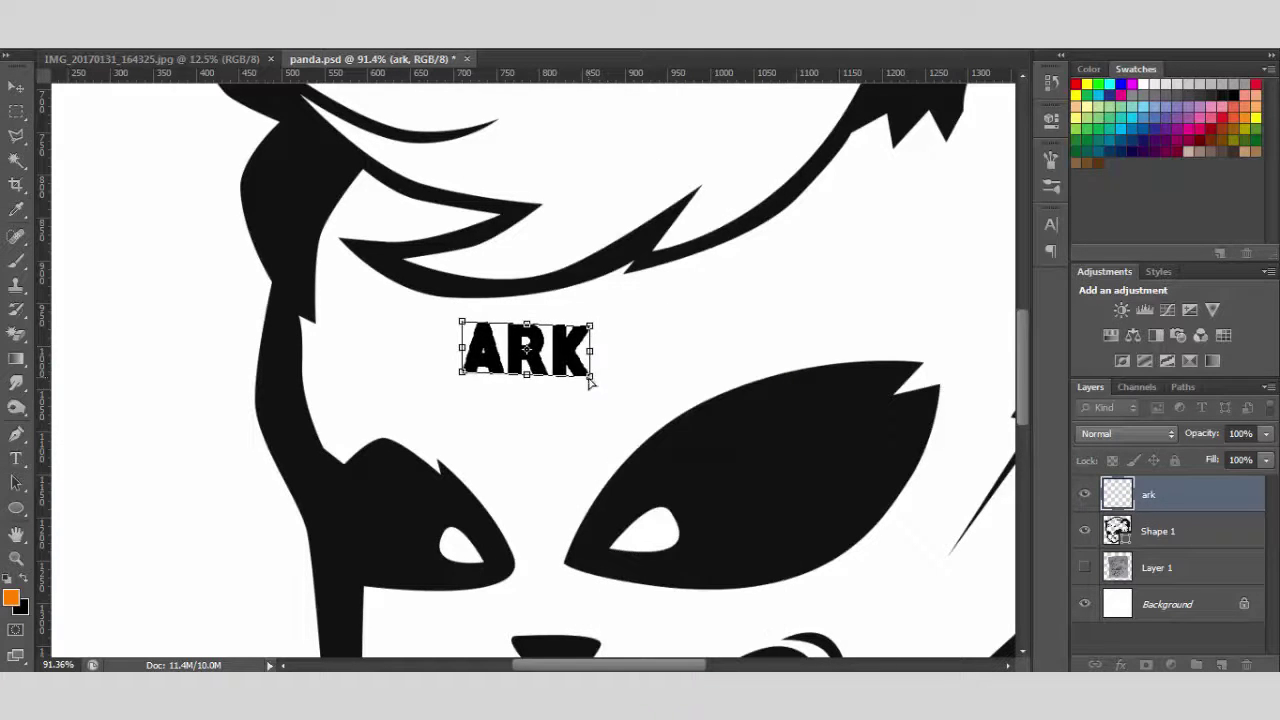
left_click_drag(619, 371, 593, 387)
scroll(648, 389, "down", 1)
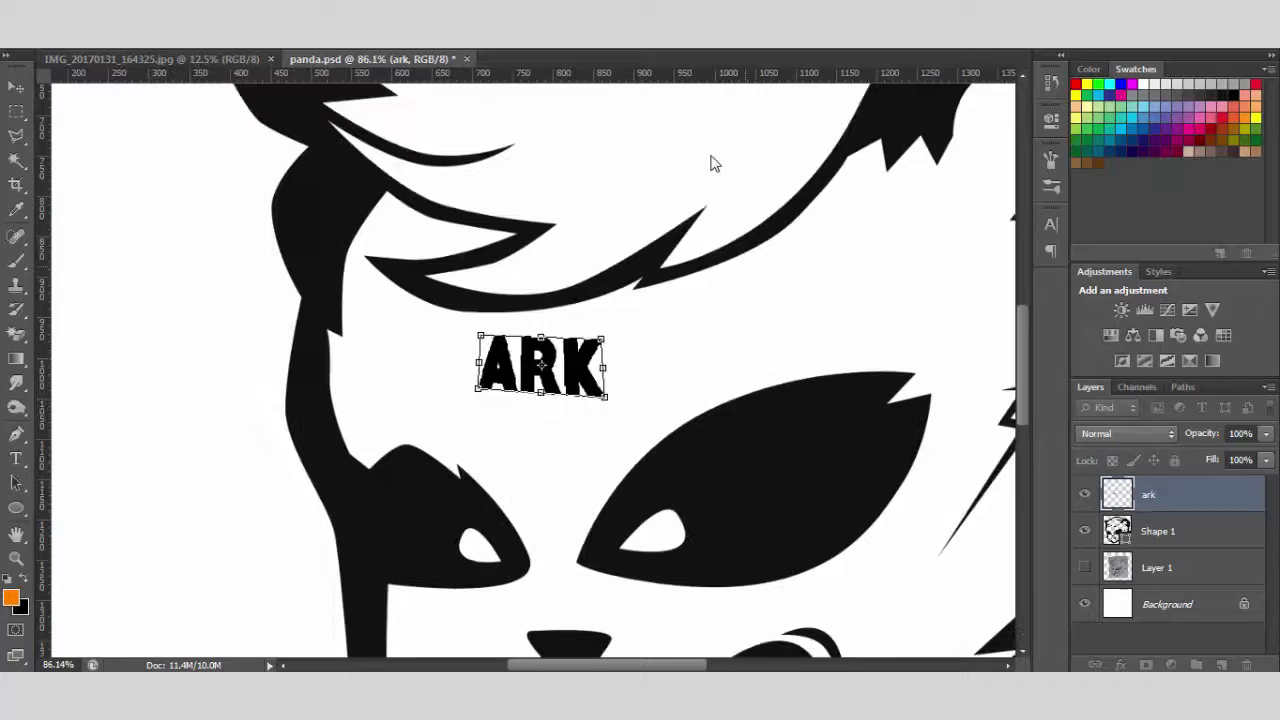
Skew the ARK lettering about 24 degrees and commit the transformation
right_click(663, 394)
left_click(646, 126)
mouse_move(630, 340)
left_mouse_down()
mouse_move(613, 345)
mouse_move(620, 365)
left_mouse_up()
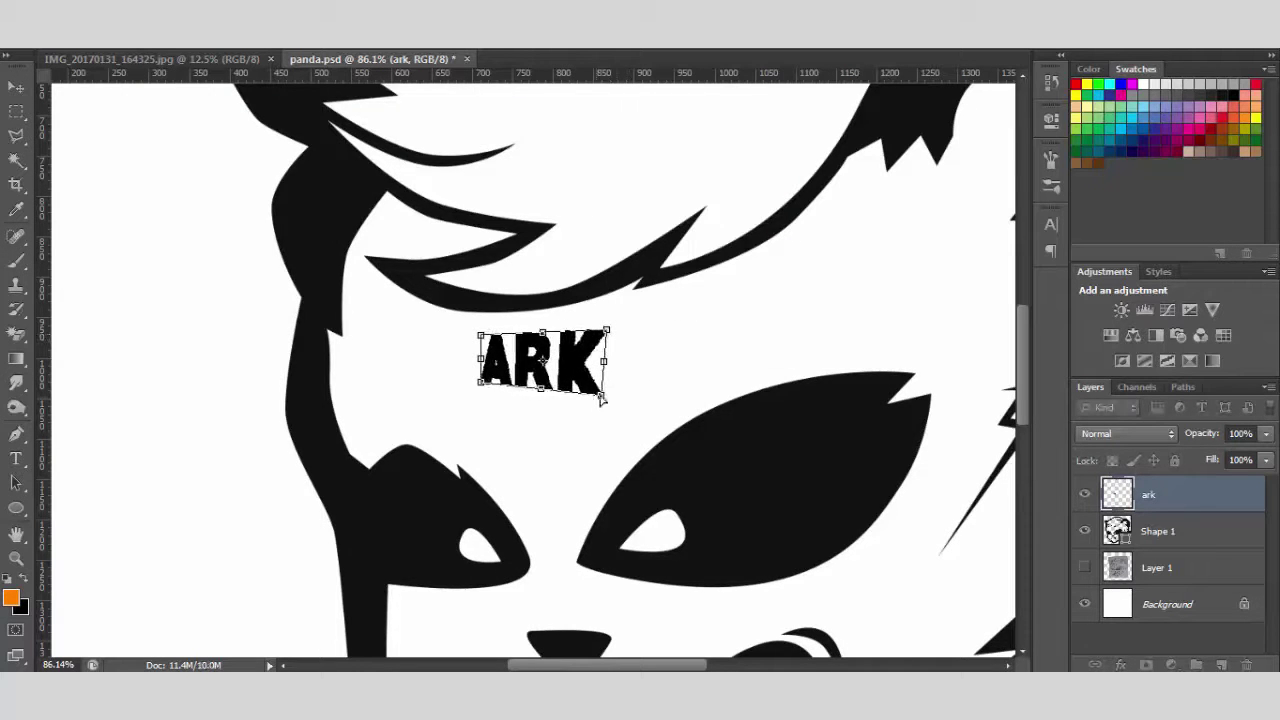
scroll(698, 434, "down", 5)
key("Return")
scroll(640, 400, "down", 1)
Start a dark red hair shape with the Pen tool, placed beneath the black artwork
key("b")
scroll(530, 330, "up", 1)
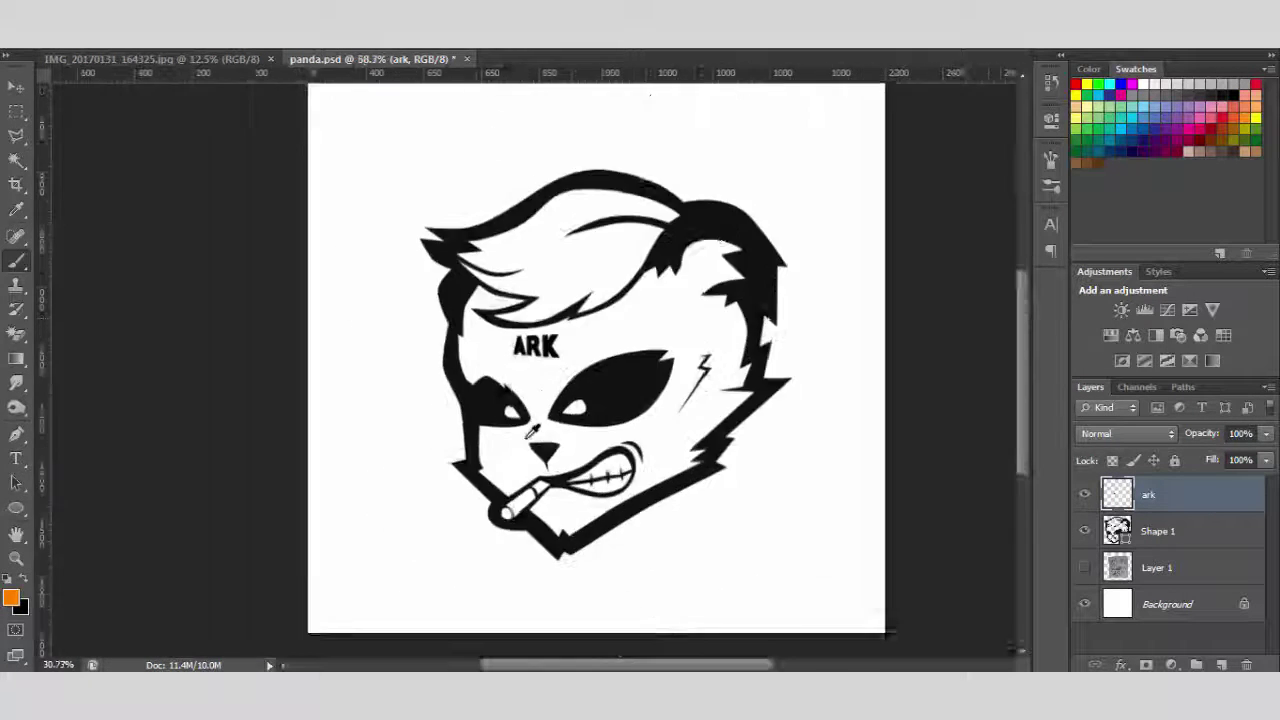
scroll(400, 320, "up", 2)
scroll(437, 292, "up", 1)
scroll(437, 292, "up", 1)
key("p")
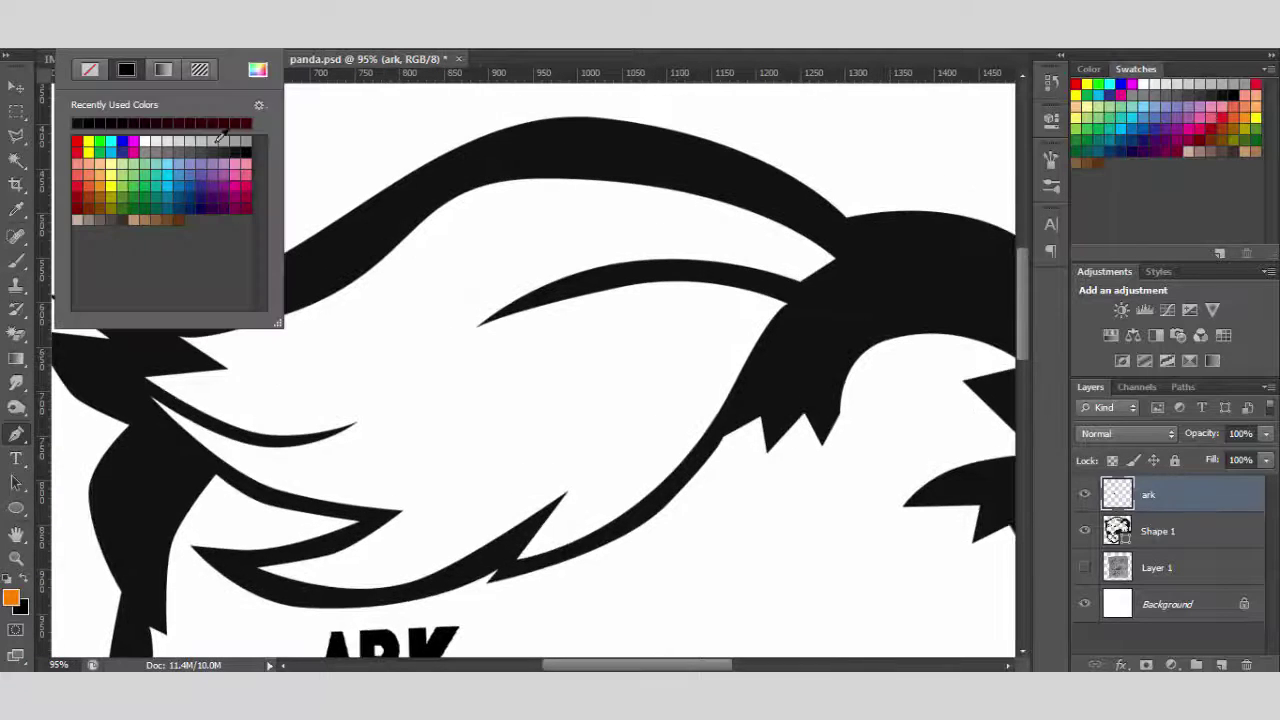
left_click(803, 317)
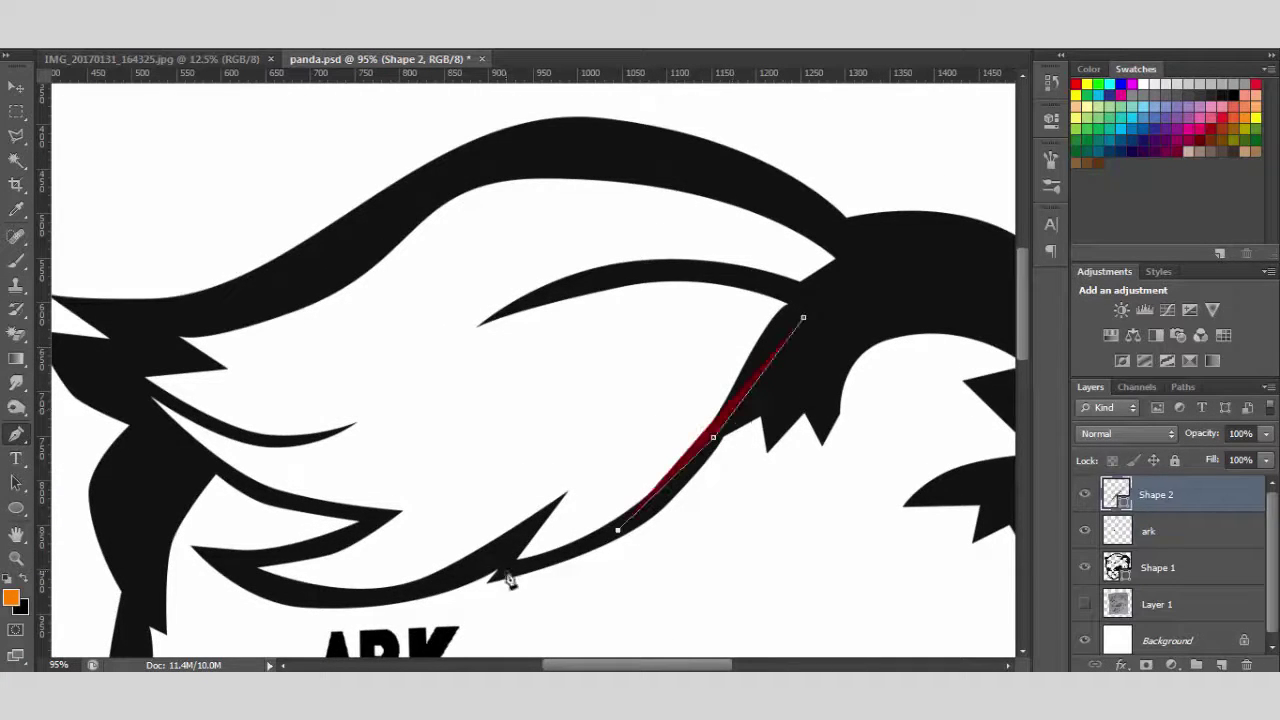
key("ctrl+bracketleft")
key("ctrl+bracketleft")
Trace the rest of the hair outline and close the red hair shape
left_click(507, 551)
left_click(427, 592)
left_click(228, 560)
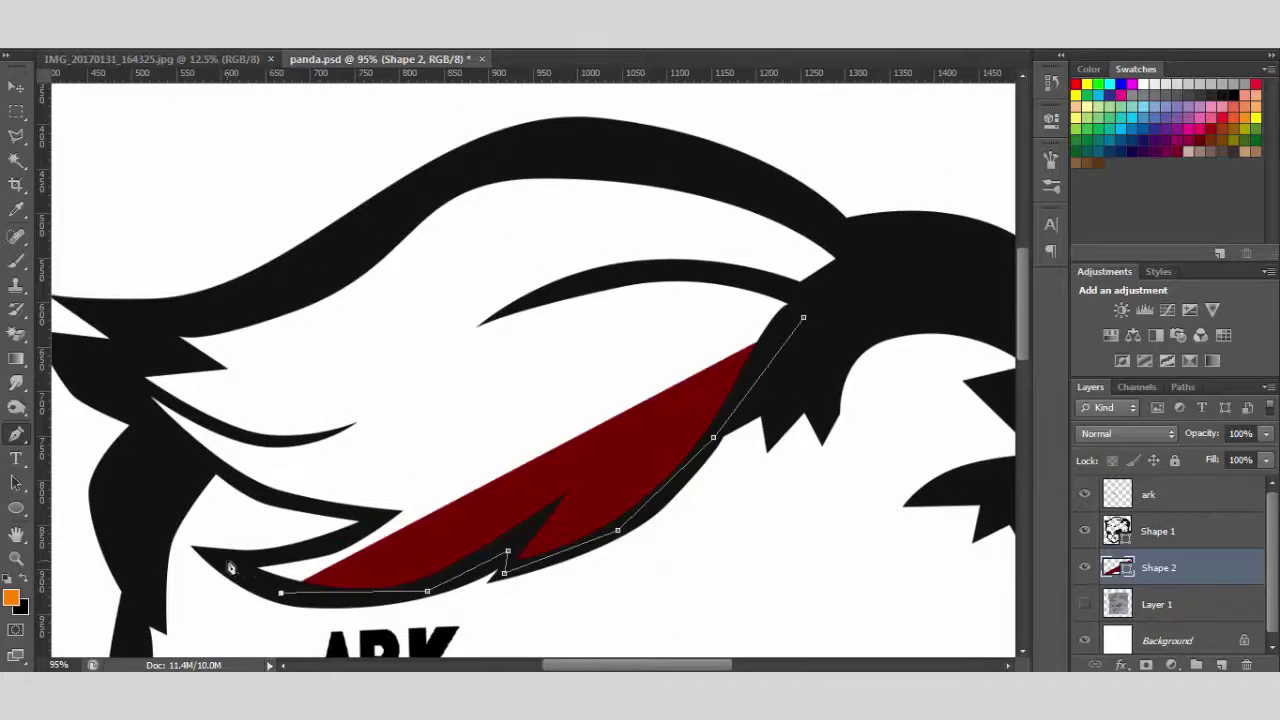
left_click(378, 518)
left_click(187, 456)
left_click(150, 322)
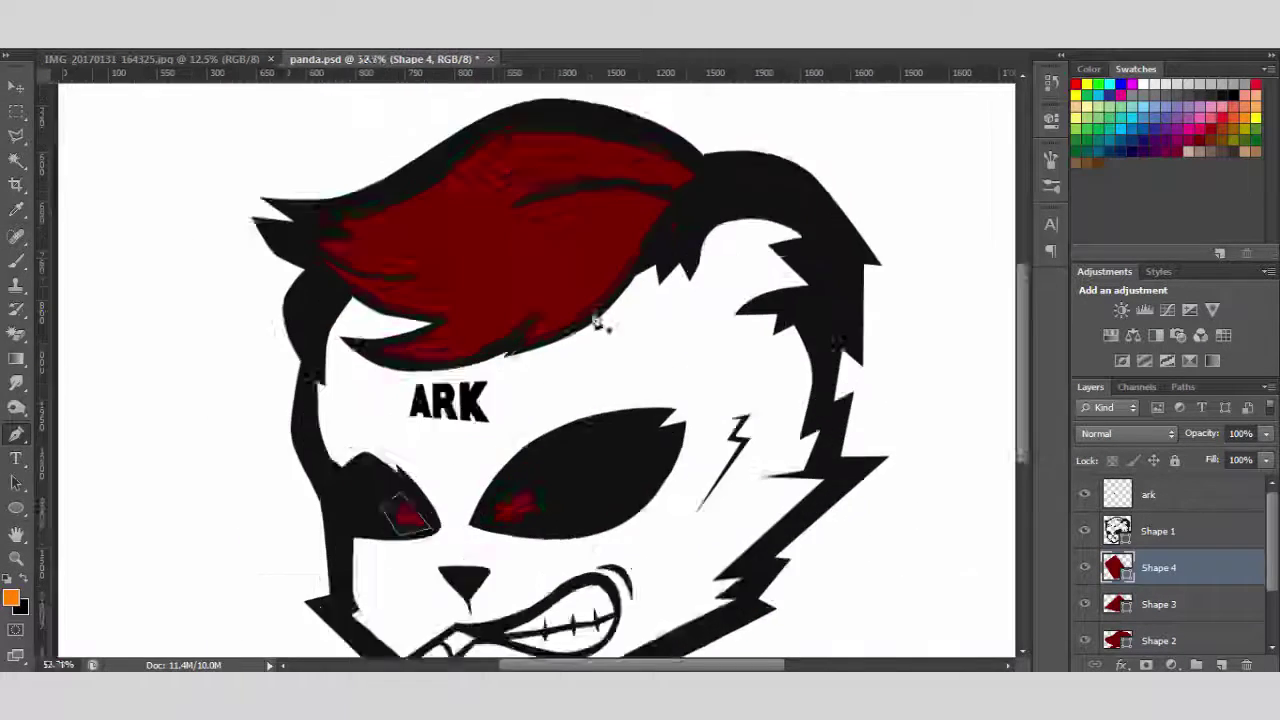
Select the ark layer and draw a dark red cigarette tip shape
left_click(1216, 531)
left_click(1137, 506)
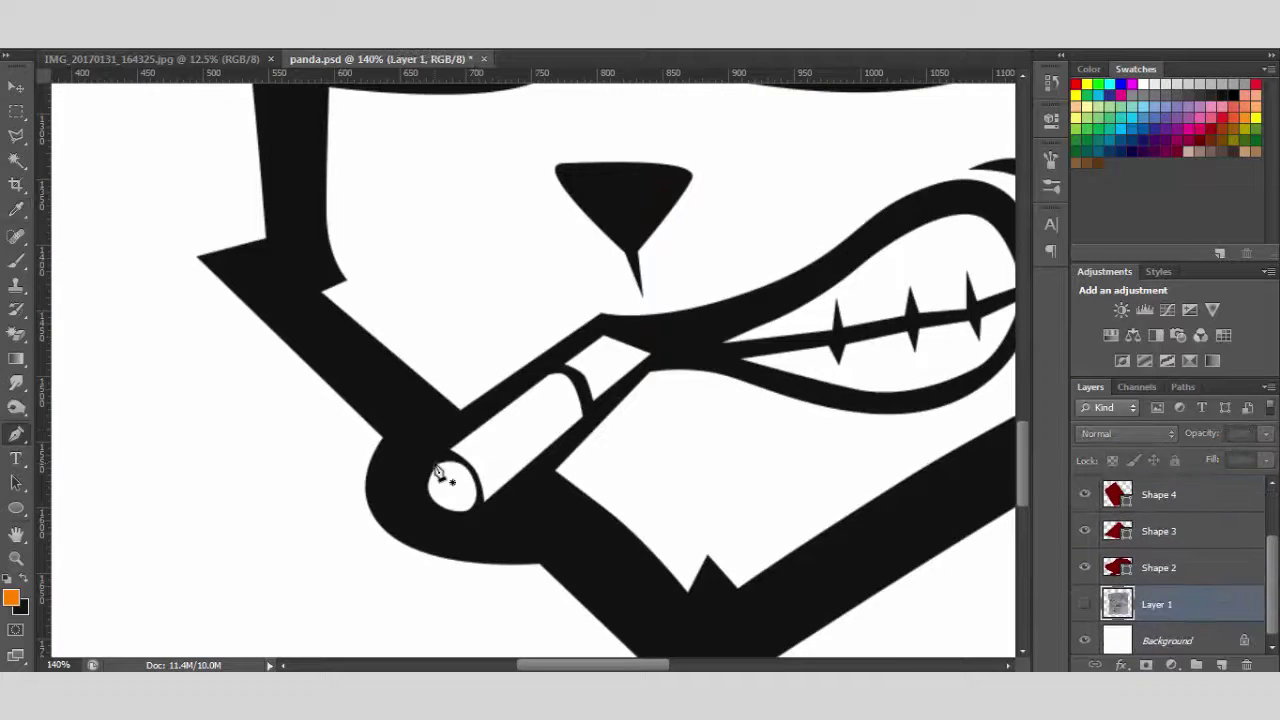
left_click(482, 532)
left_click(426, 558)
left_click(365, 491)
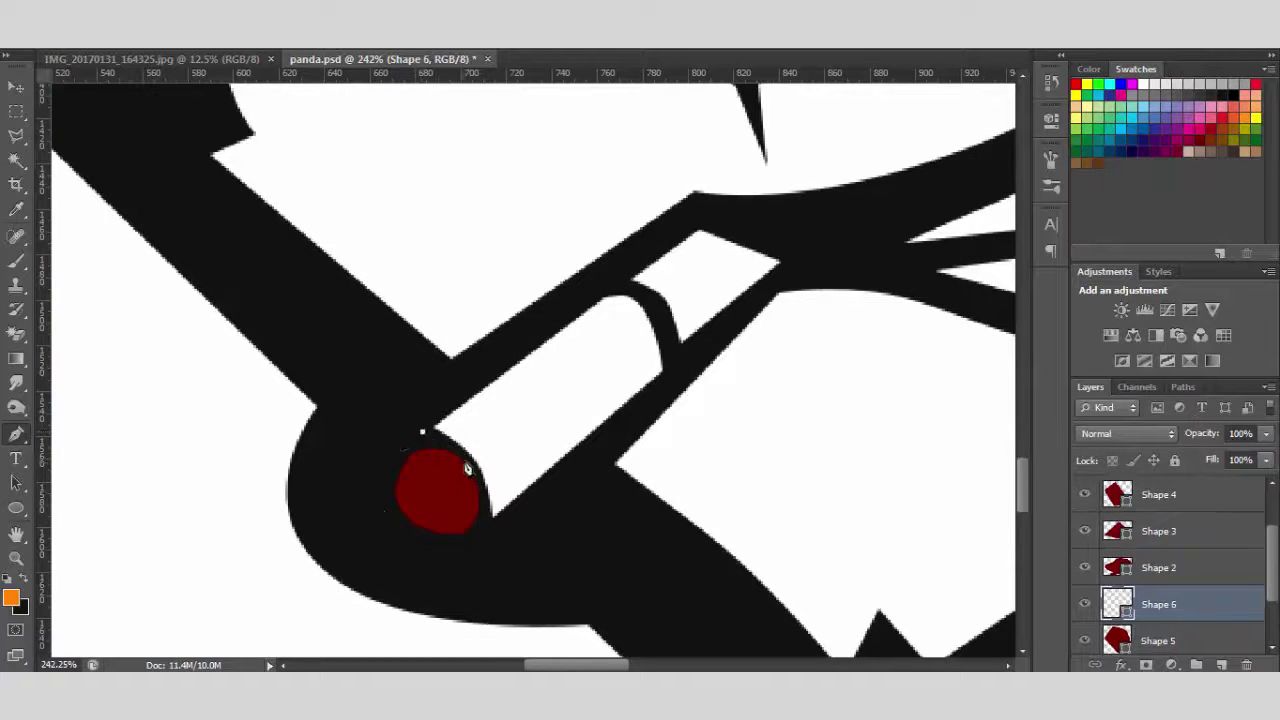
right_click(467, 470)
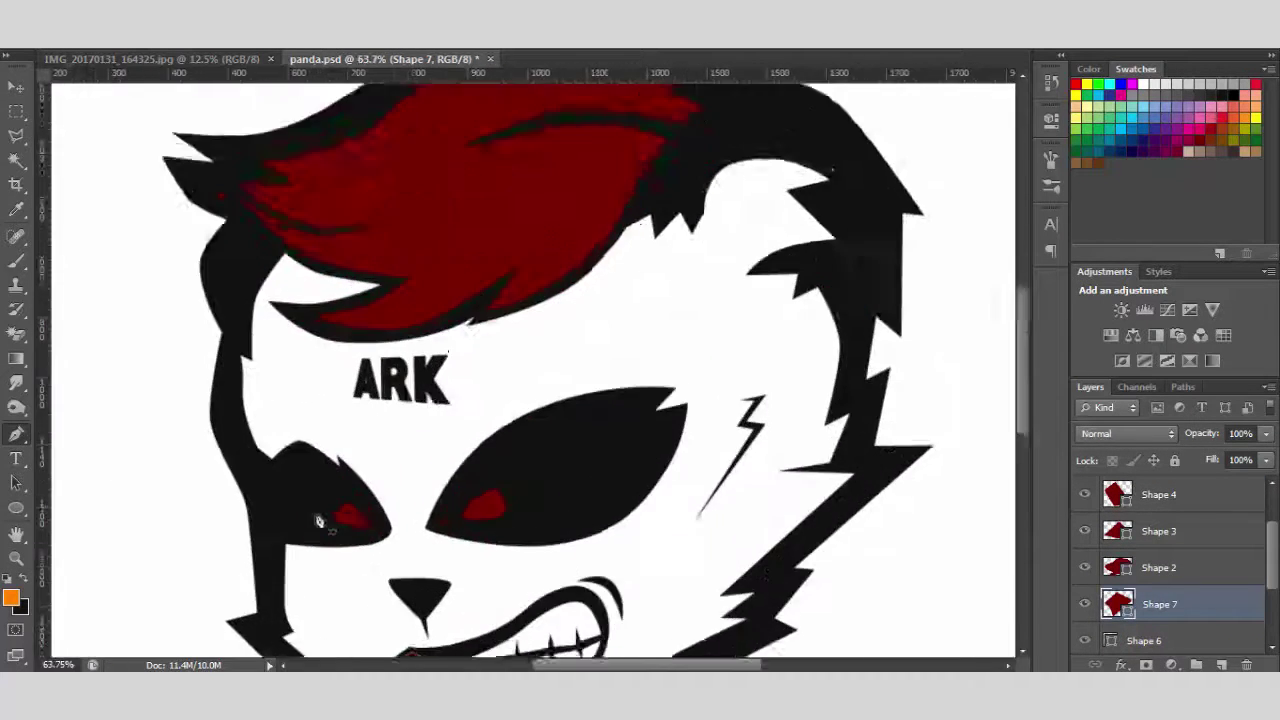
scroll(319, 521, "down", 2)
Set the cigarette filter shape's colour to tan c69c6d
double_click(1117, 604)
left_click(857, 346)
left_click(857, 399)
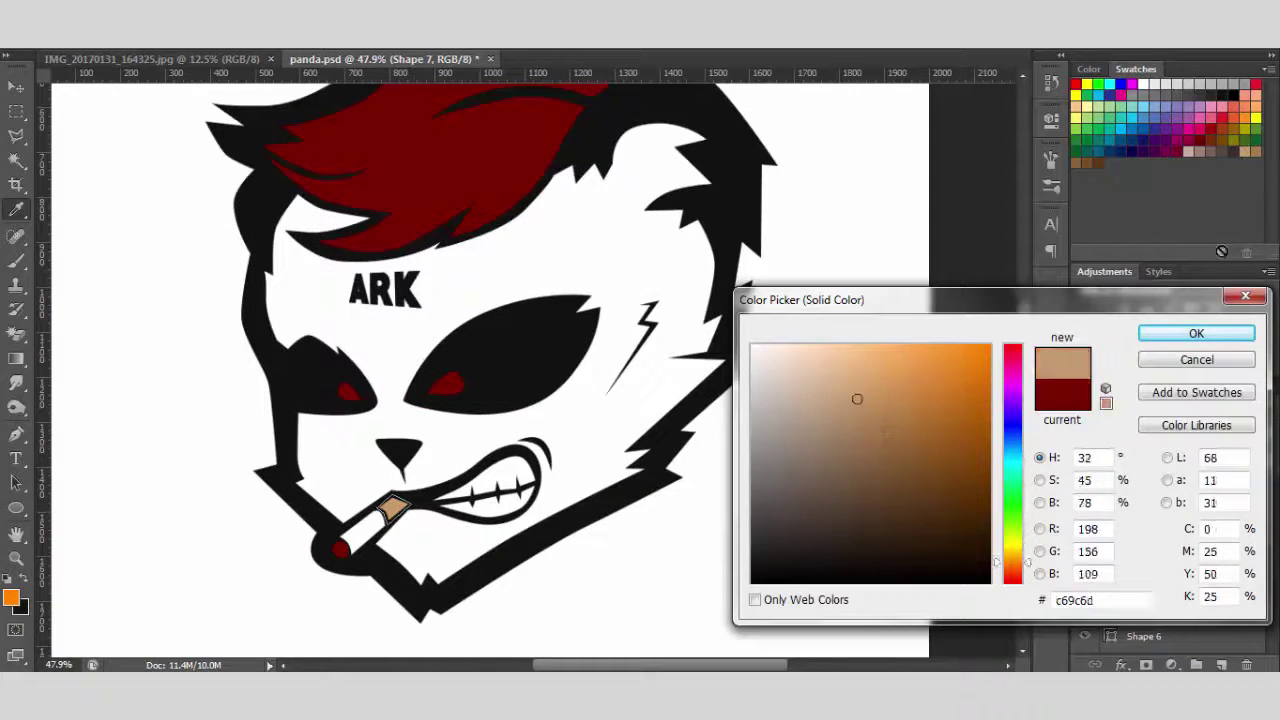
left_click(1196, 333)
scroll(543, 486, "up", 2)
Select the Shape 2 hair layer and start a new shape at the hair edge
left_click(1168, 620)
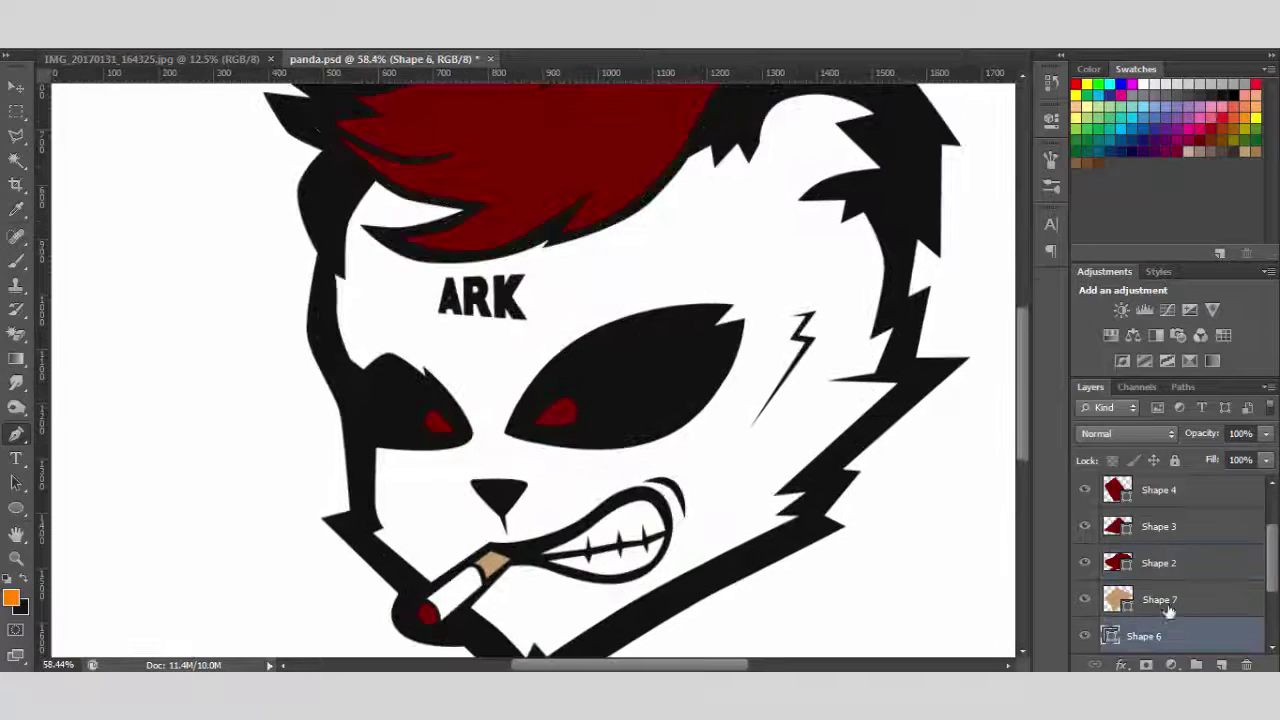
left_click(1160, 563)
left_click(678, 169)
left_click(738, 168)
left_click(707, 190)
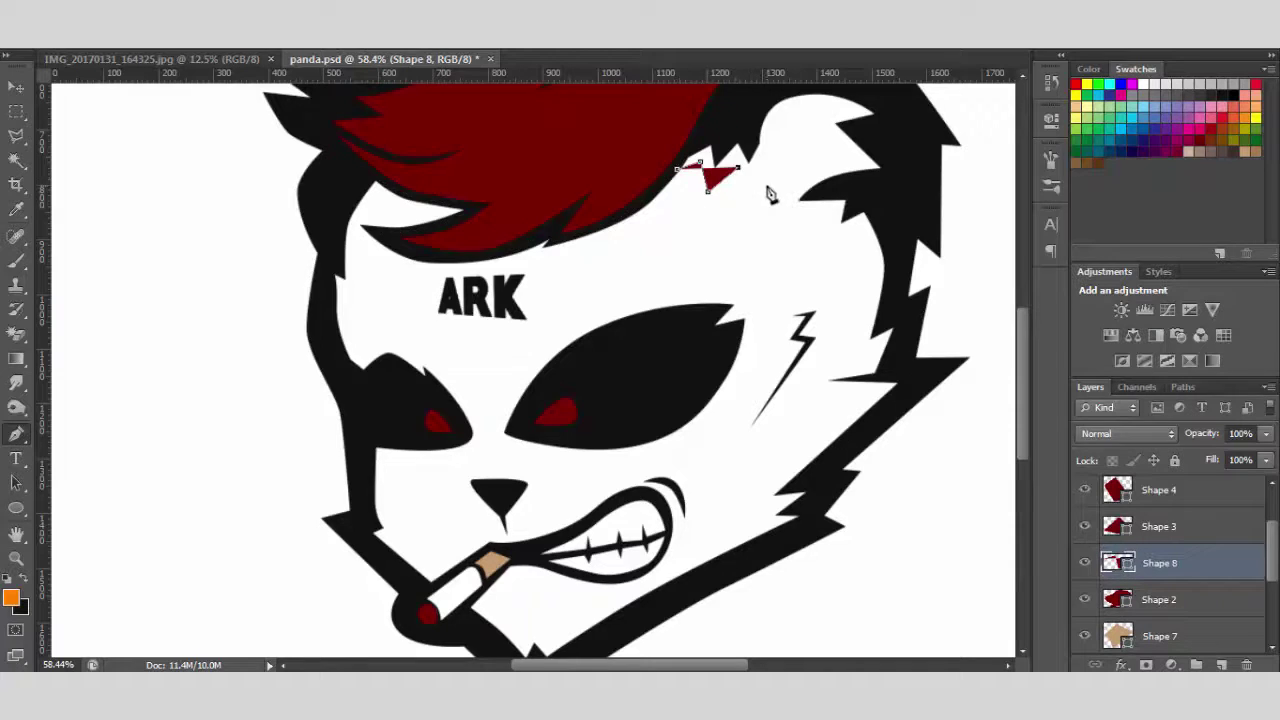
Extend the new shape down along the right-side fur edge
scroll(808, 165, "up", 3)
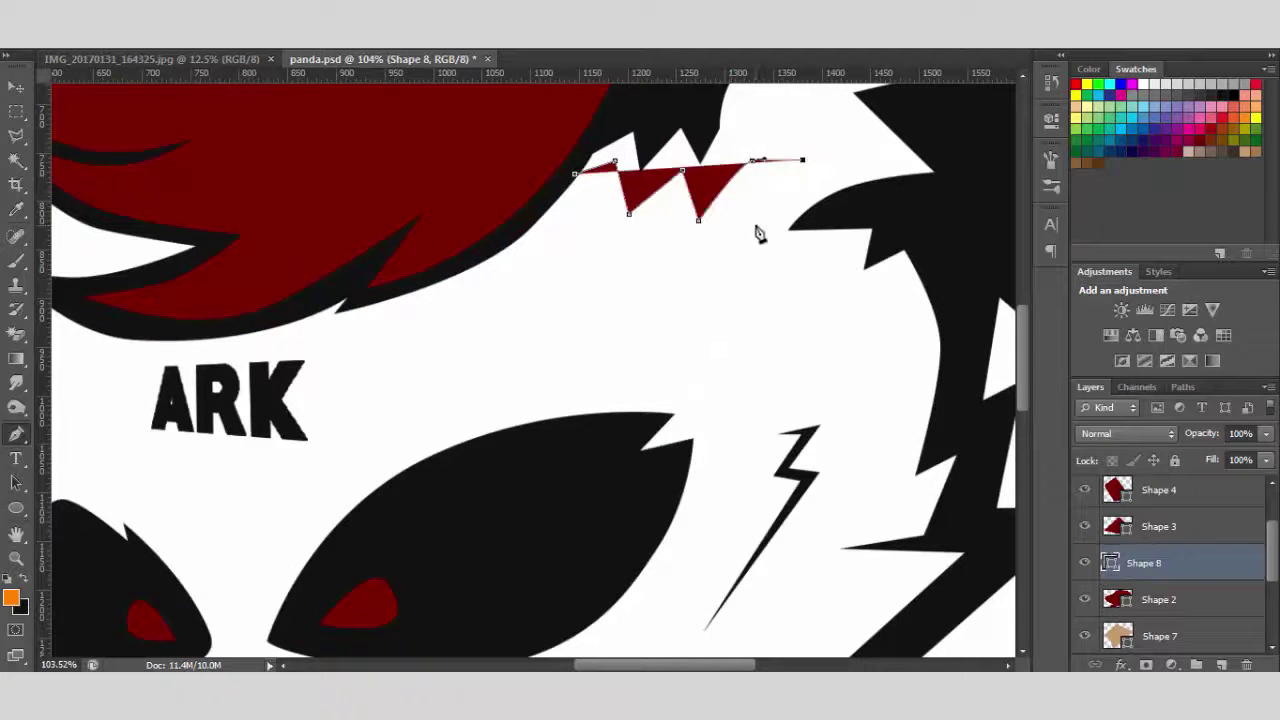
left_click(744, 237)
left_click(738, 268)
left_click(842, 253)
left_click(798, 382)
left_click(824, 372)
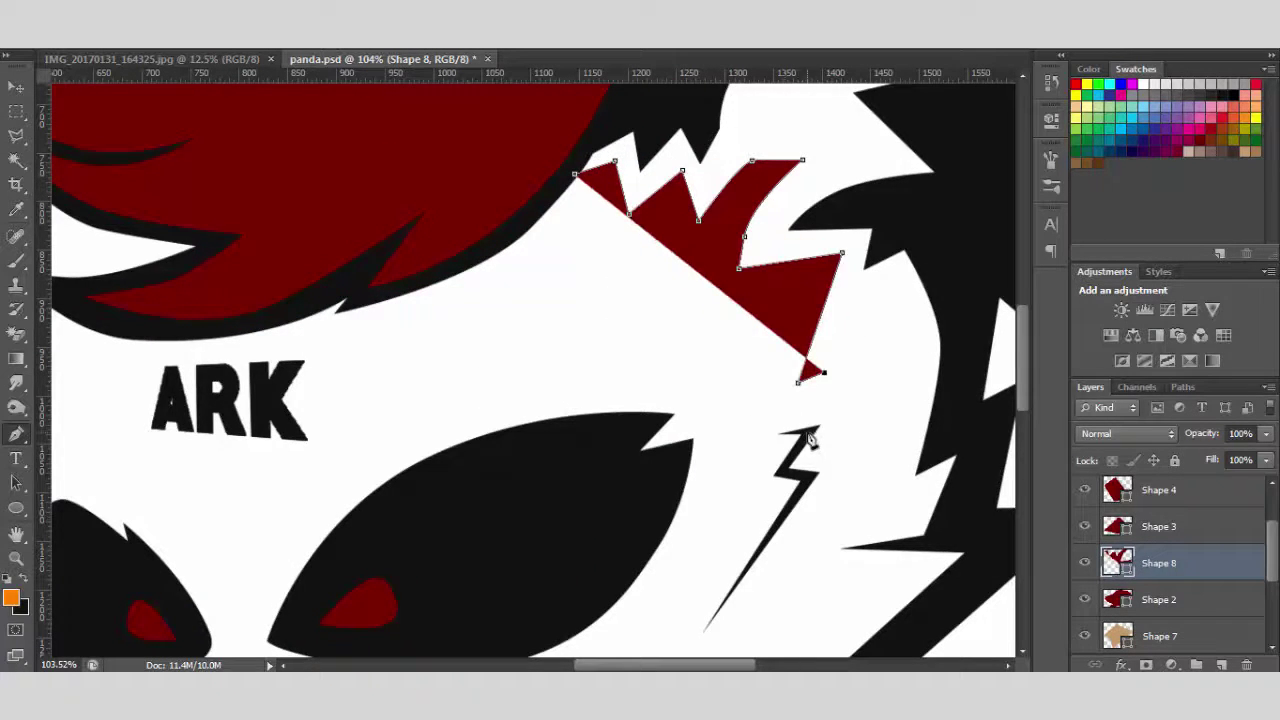
Trace the lightning-bolt scar zigzag and extend the shape past it
scroll(790, 440, "up", 2)
left_click(782, 433)
left_click(810, 432)
left_click(779, 473)
scroll(800, 470, "down", 5)
scroll(568, 228, "up", 3)
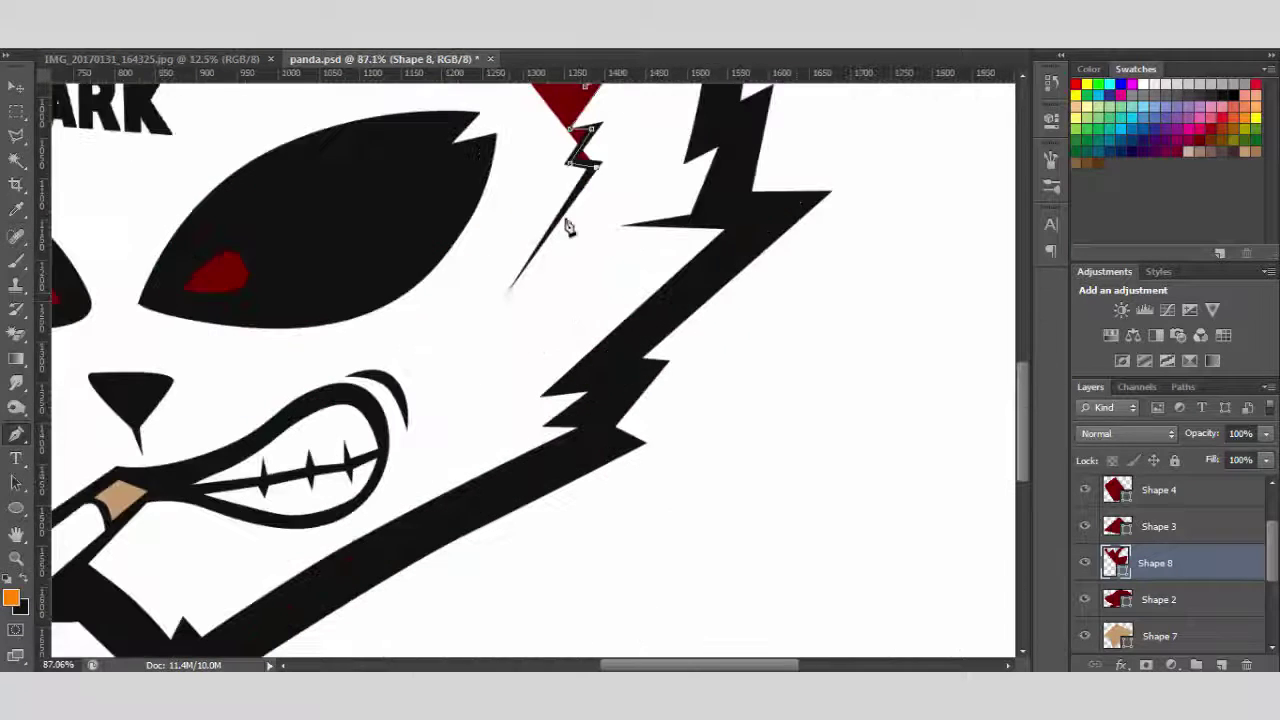
left_click(455, 367)
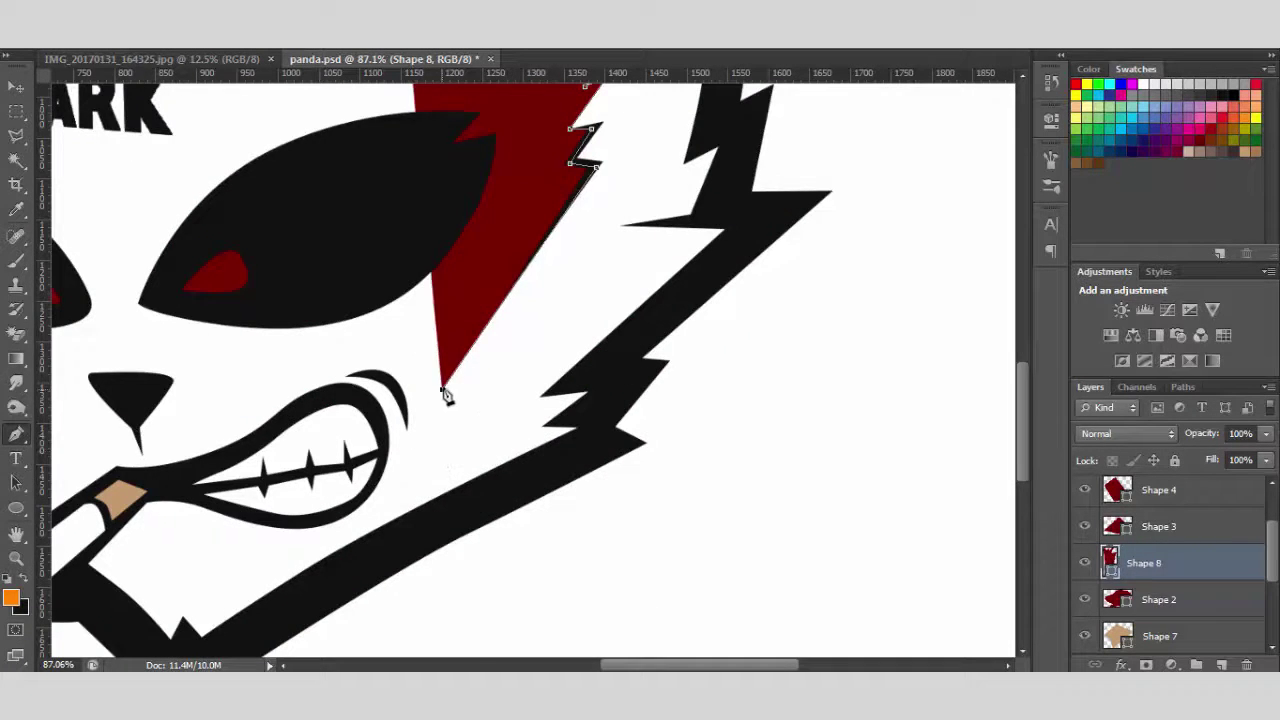
Finish the shadow path toward the mouth and along the outer fur, then close it
scroll(445, 397, "up", 3)
scroll(437, 494, "down", 2)
left_click(582, 530)
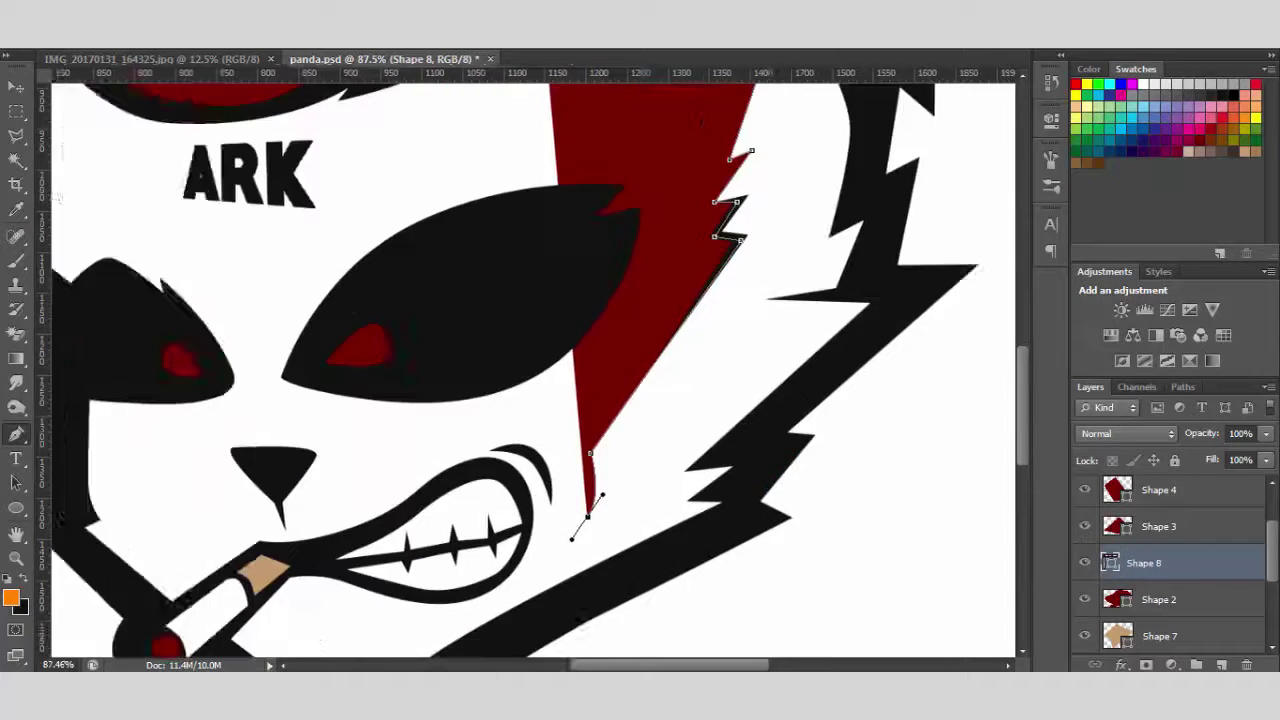
scroll(586, 523, "down", 3)
left_click_drag(507, 485, 592, 412)
left_click(843, 329)
scroll(843, 329, "up", 3)
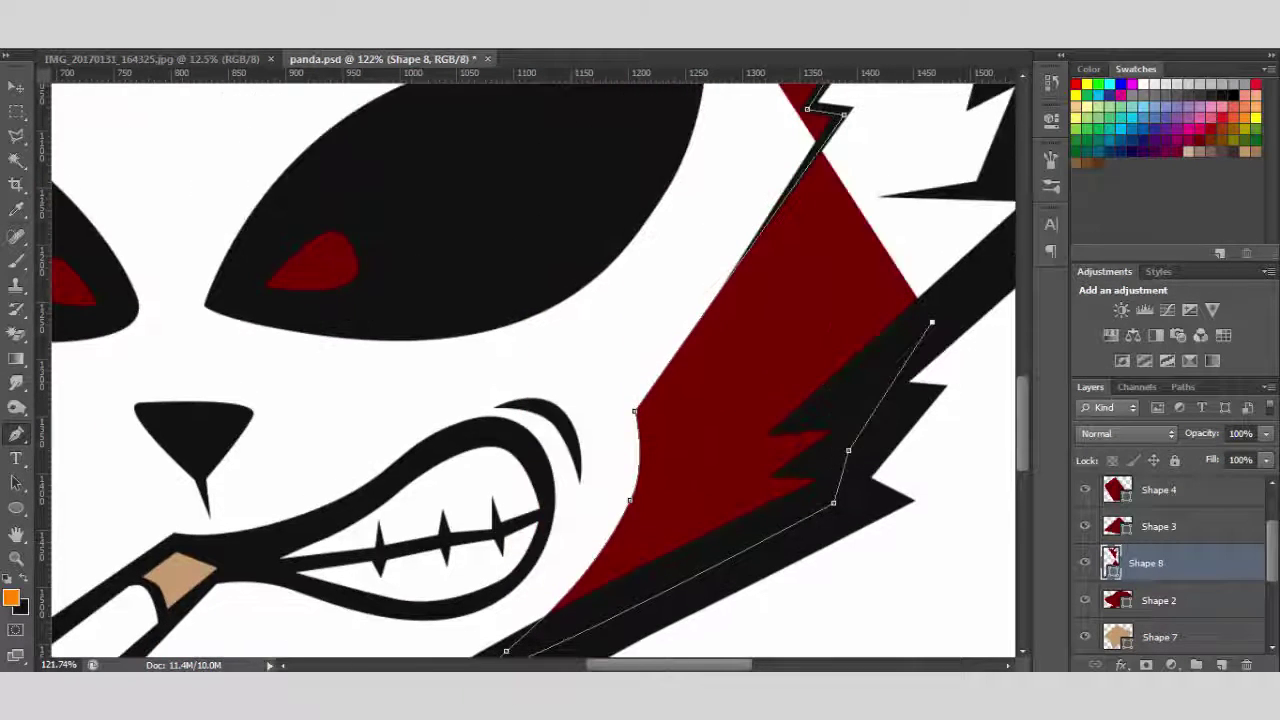
scroll(734, 374, "right", 5)
left_click(715, 480)
scroll(711, 306, "up", 2)
left_click(243, 325)
Fill Shape 8 with black 000000 and lower its opacity to 25%
double_click(1112, 563)
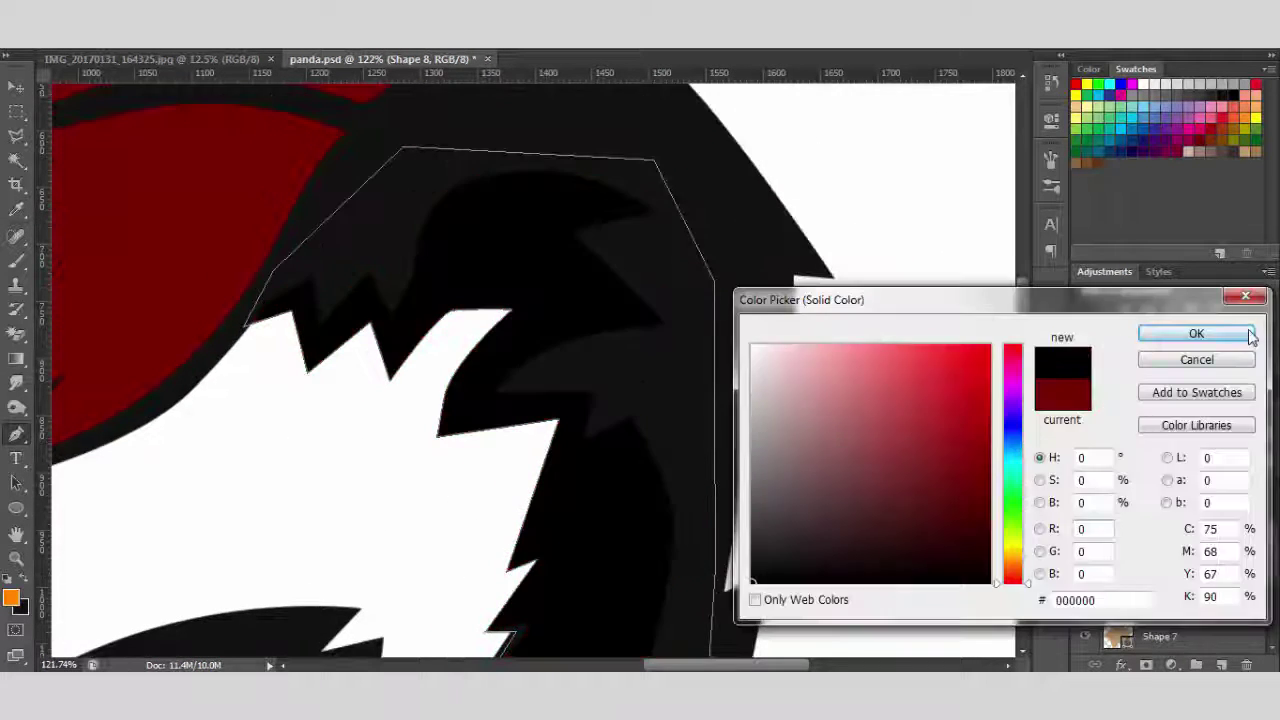
left_click(1189, 331)
left_click(1266, 433)
left_click_drag(1209, 457, 1200, 454)
scroll(530, 360, "down", 3)
scroll(530, 360, "up", 2)
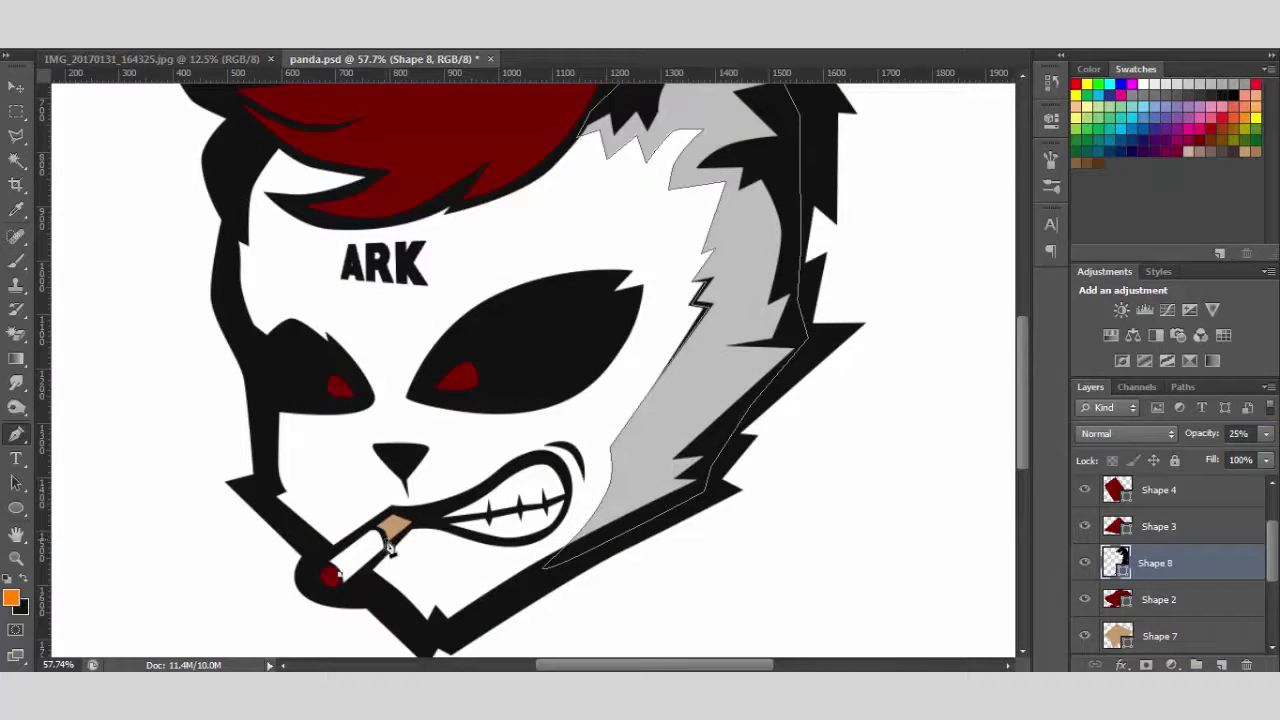
scroll(390, 545, "up", 3)
scroll(363, 571, "up", 2)
scroll(578, 630, "down", 2)
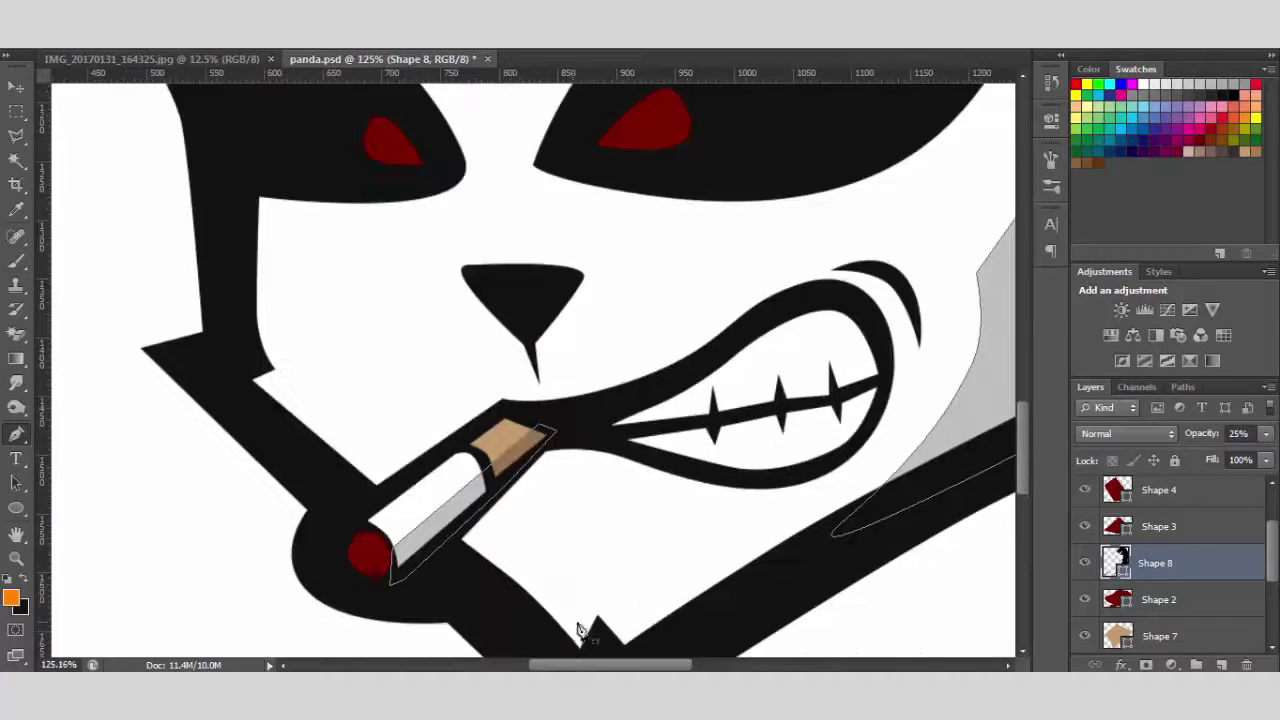
scroll(600, 500, "down", 2)
scroll(629, 377, "down", 1)
Adjust Shape 8's shading over the hair's lower edge while inspecting the canvas
scroll(602, 320, "up", 1)
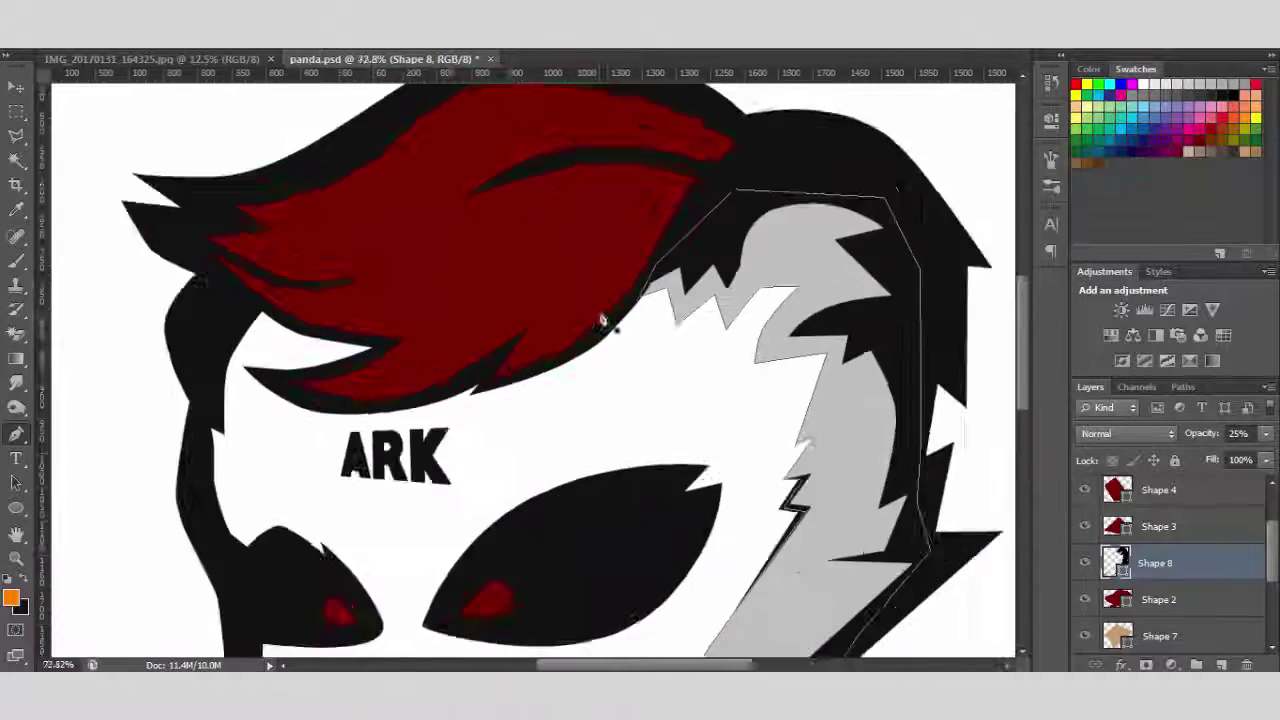
scroll(602, 320, "up", 1)
scroll(560, 300, "up", 2)
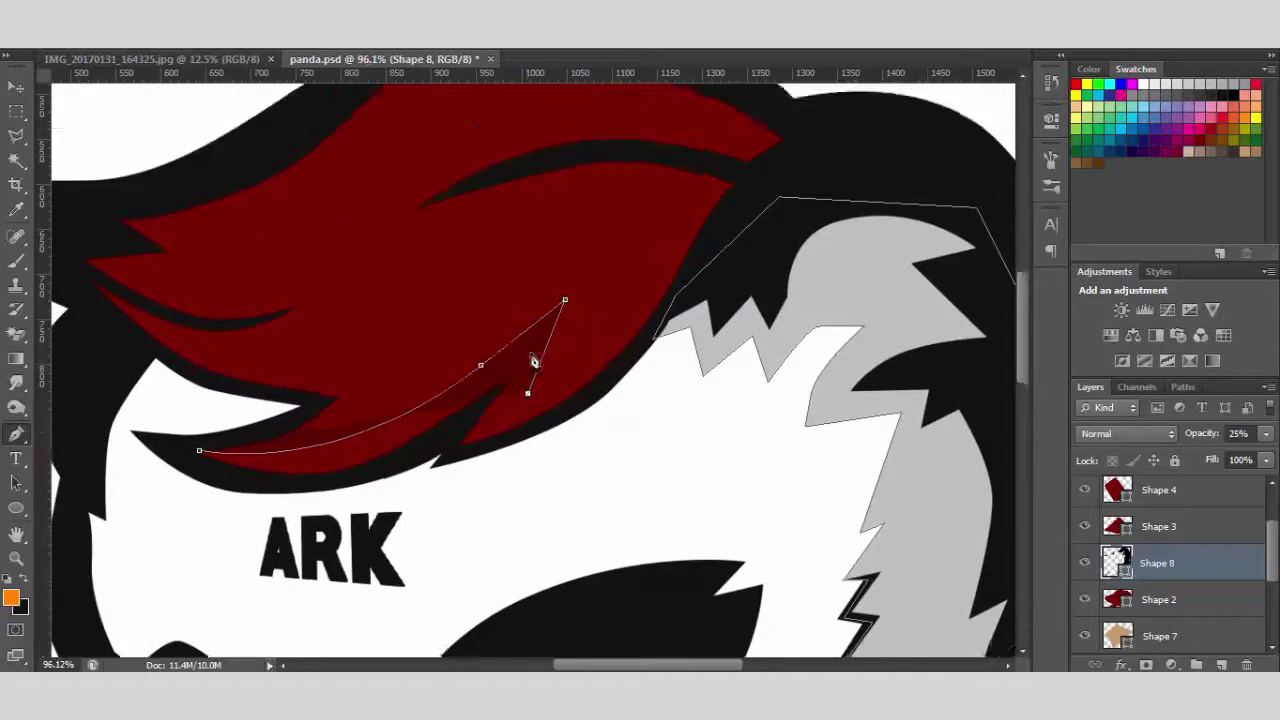
left_click_drag(677, 297, 737, 235)
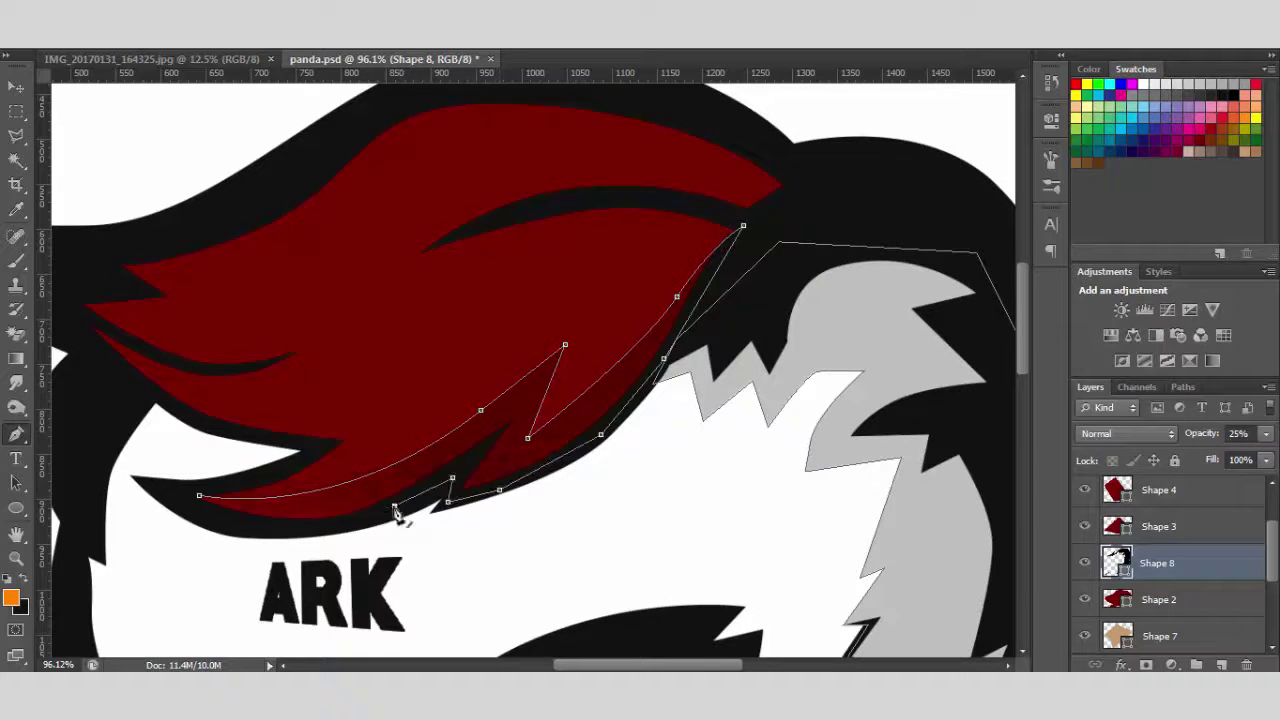
scroll(185, 507, "up", 3)
scroll(300, 450, "down", 5)
scroll(423, 394, "up", 4)
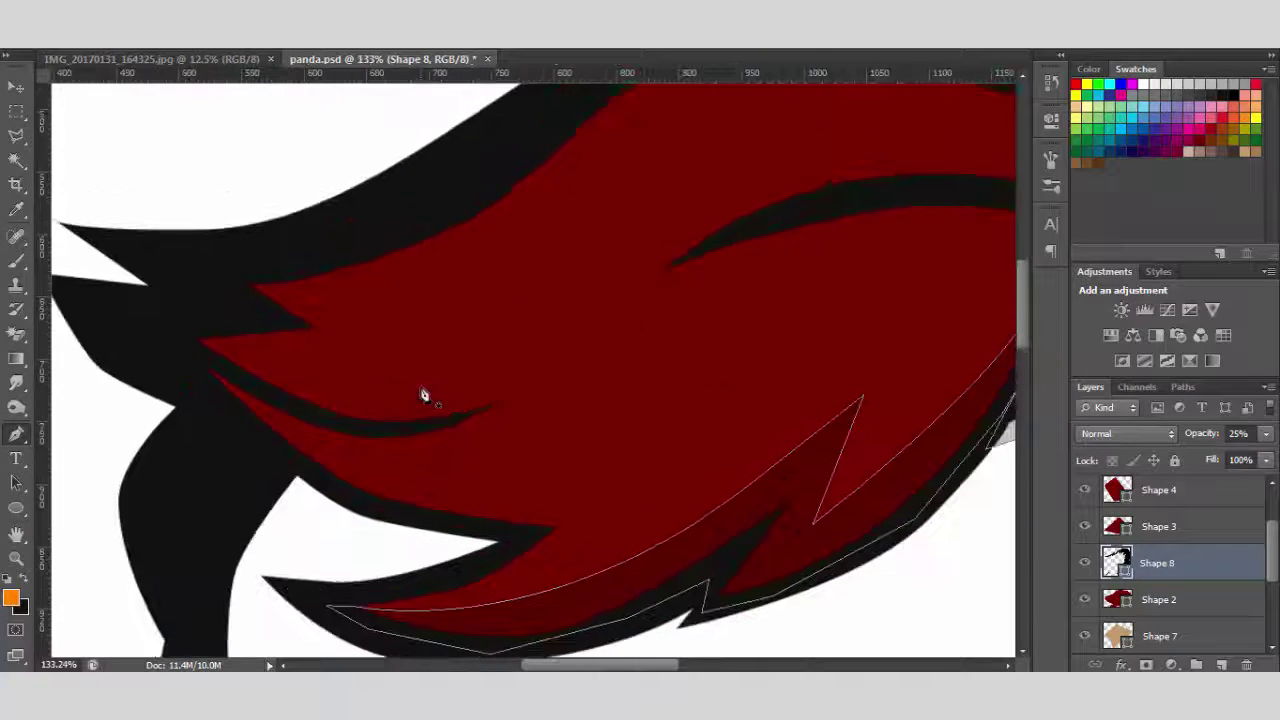
scroll(829, 323, "down", 2)
scroll(829, 323, "down", 2)
scroll(437, 137, "down", 1)
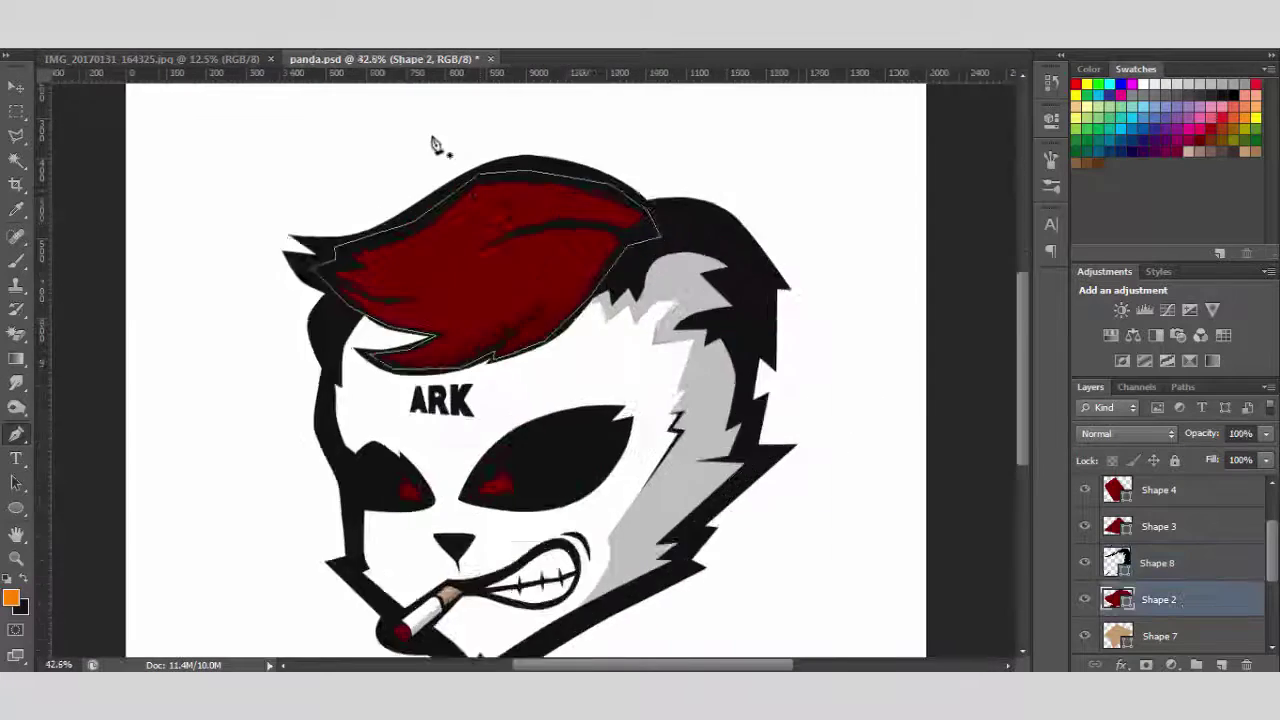
scroll(740, 200, "up", 5)
scroll(246, 423, "down", 3)
scroll(246, 423, "down", 3)
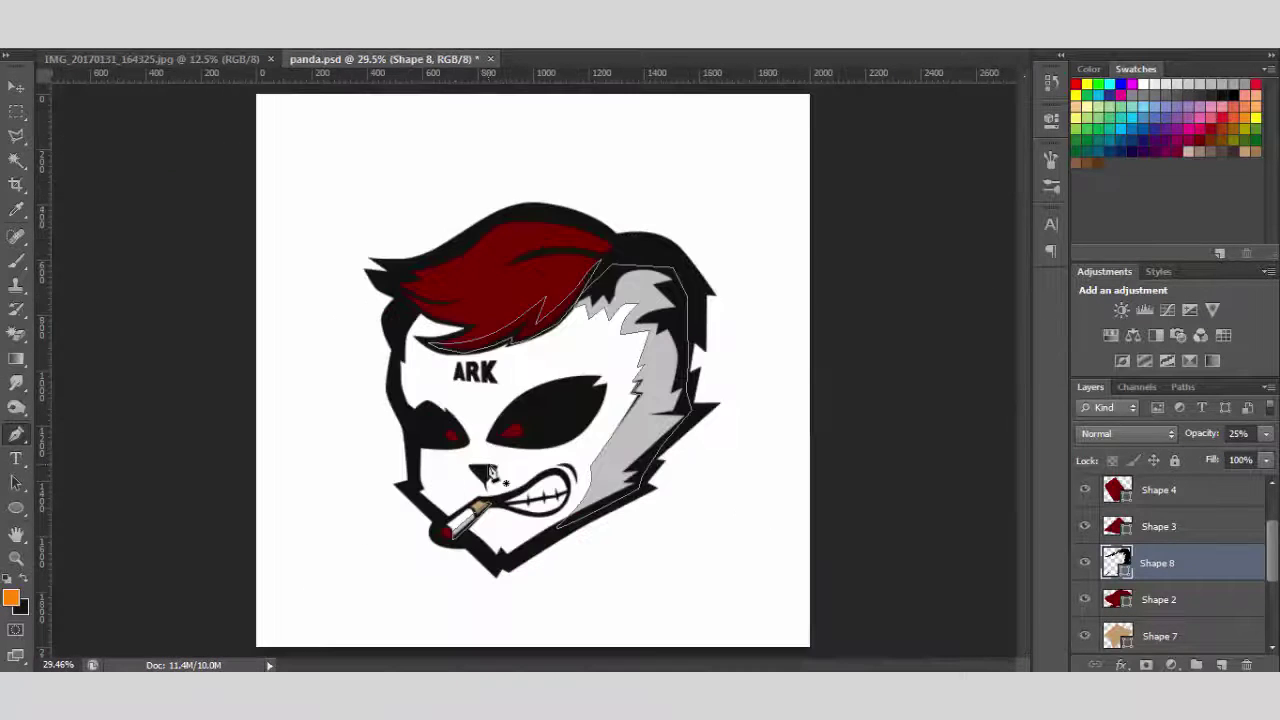
Select the Background layer and fill it with light grey
left_click(1158, 599)
left_click(1160, 636)
scroll(1150, 590, "down", 3)
left_click(1165, 636)
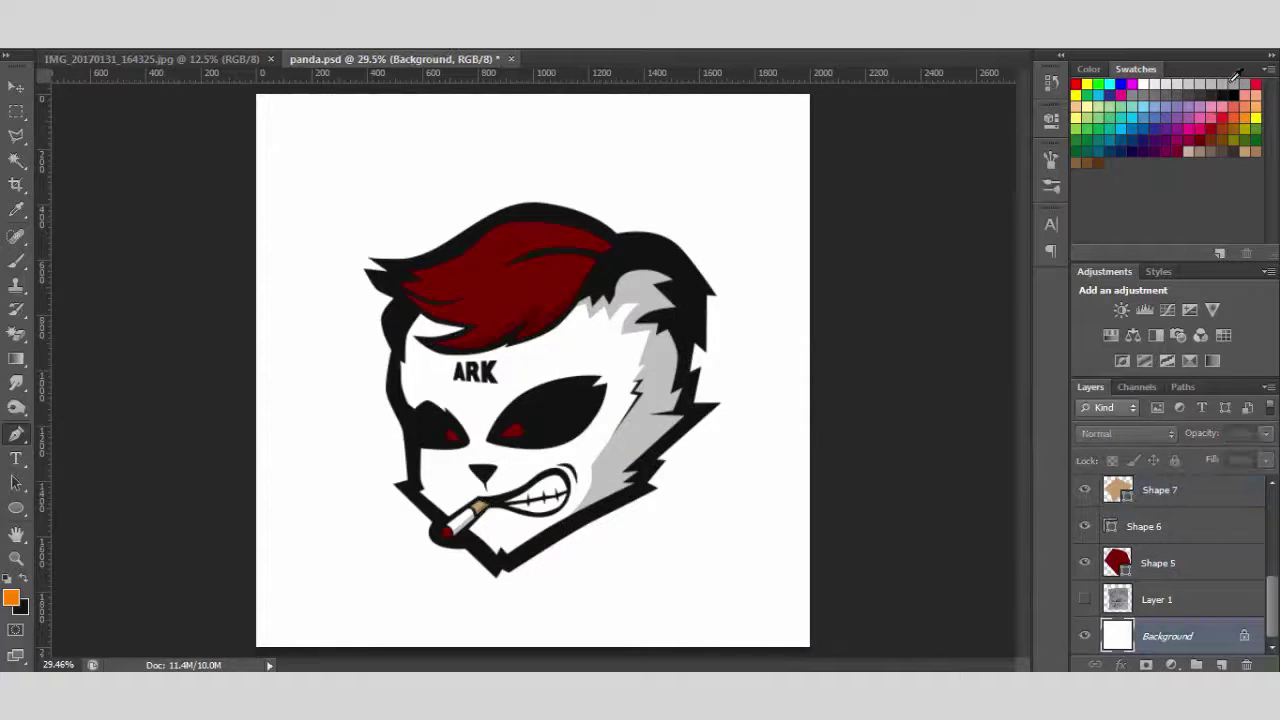
left_click(1230, 78, "ctrl")
key("ctrl+BackSpace")
Select the Shape 4 layer in the Layers panel
scroll(453, 375, "up", 2)
scroll(400, 320, "up", 1)
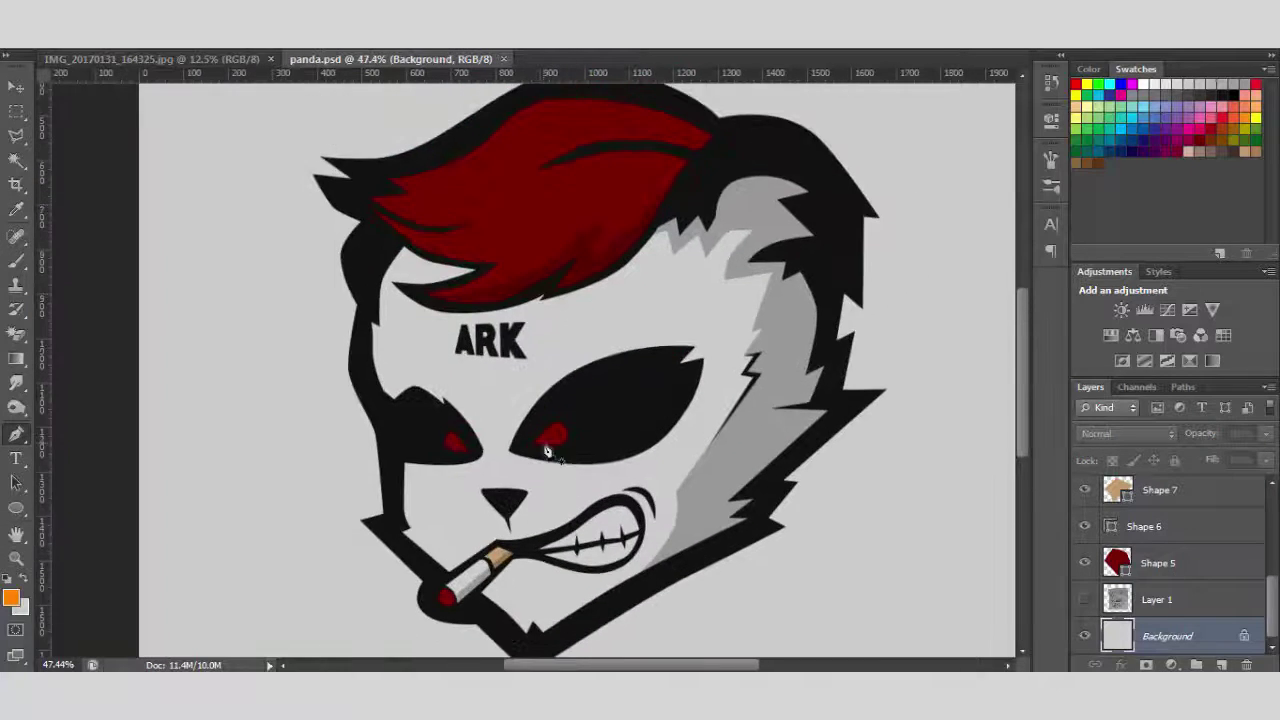
scroll(300, 260, "up", 3)
scroll(1178, 563, "up", 3)
left_click(1160, 527)
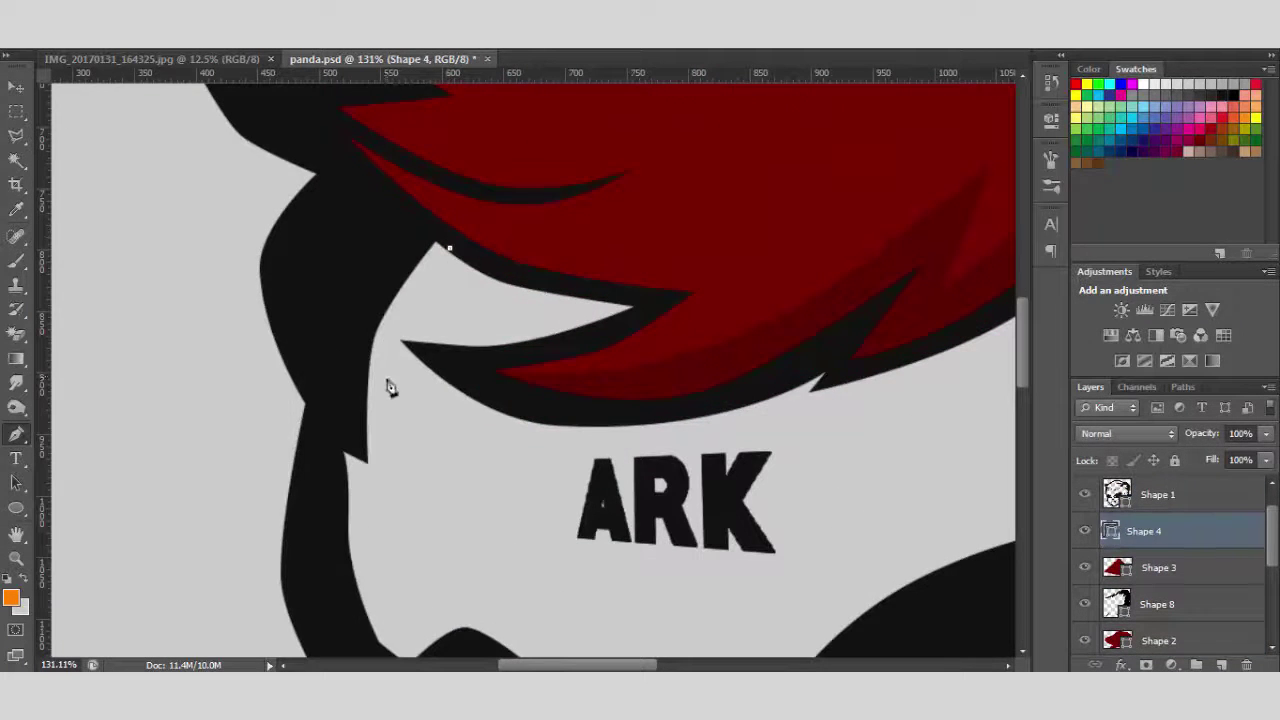
Trace a closed highlight strand along the head's left edge and fill it white
left_click(357, 480)
scroll(360, 480, "down", 3)
left_click(417, 548)
Curve a white crescent highlight over the top of the red hair
scroll(400, 400, "up", 2)
left_click(386, 158)
left_click(449, 204)
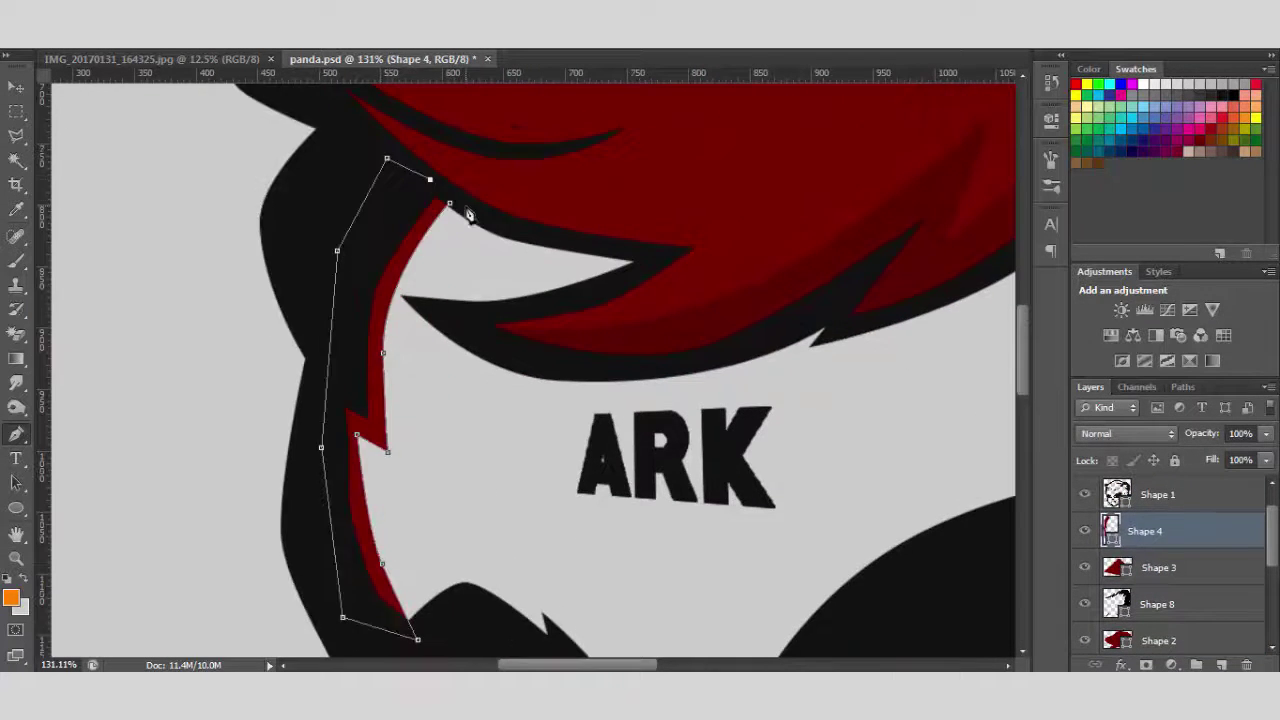
double_click(1110, 531)
left_click(751, 335)
left_click(1157, 331)
scroll(597, 288, "up", 3)
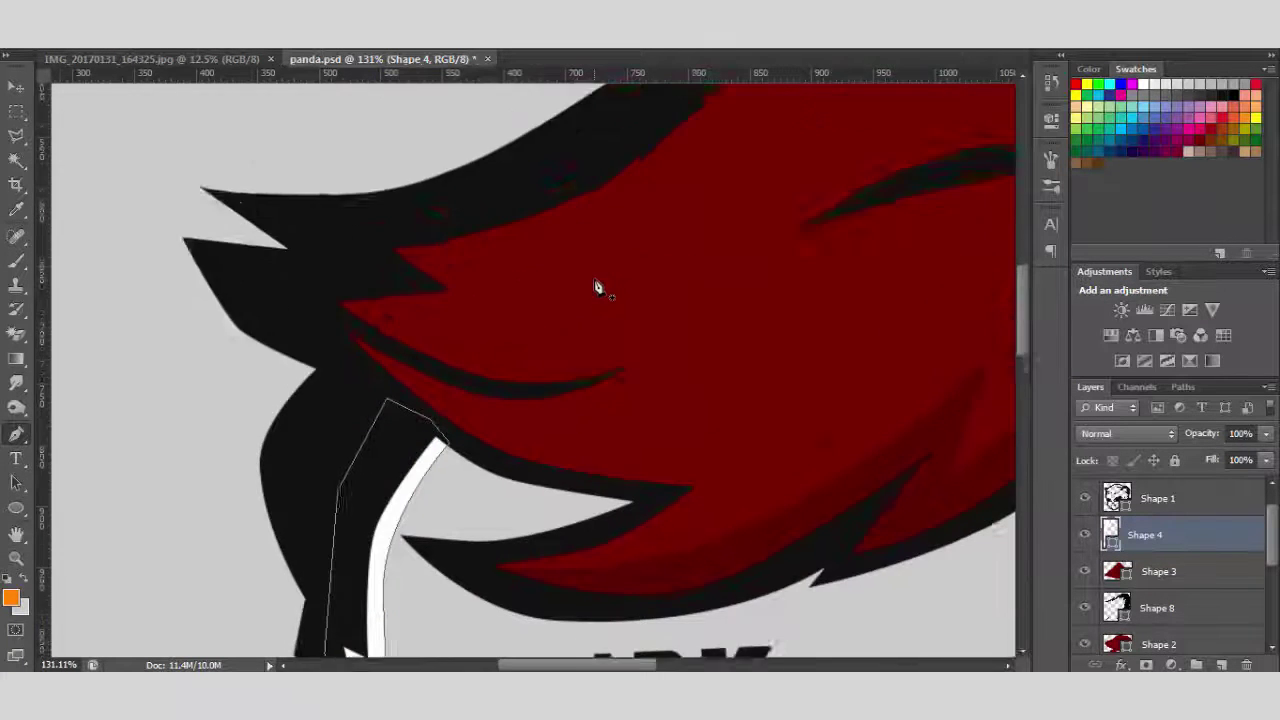
scroll(597, 288, "down", 3)
scroll(597, 288, "up", 3)
scroll(434, 434, "up", 2)
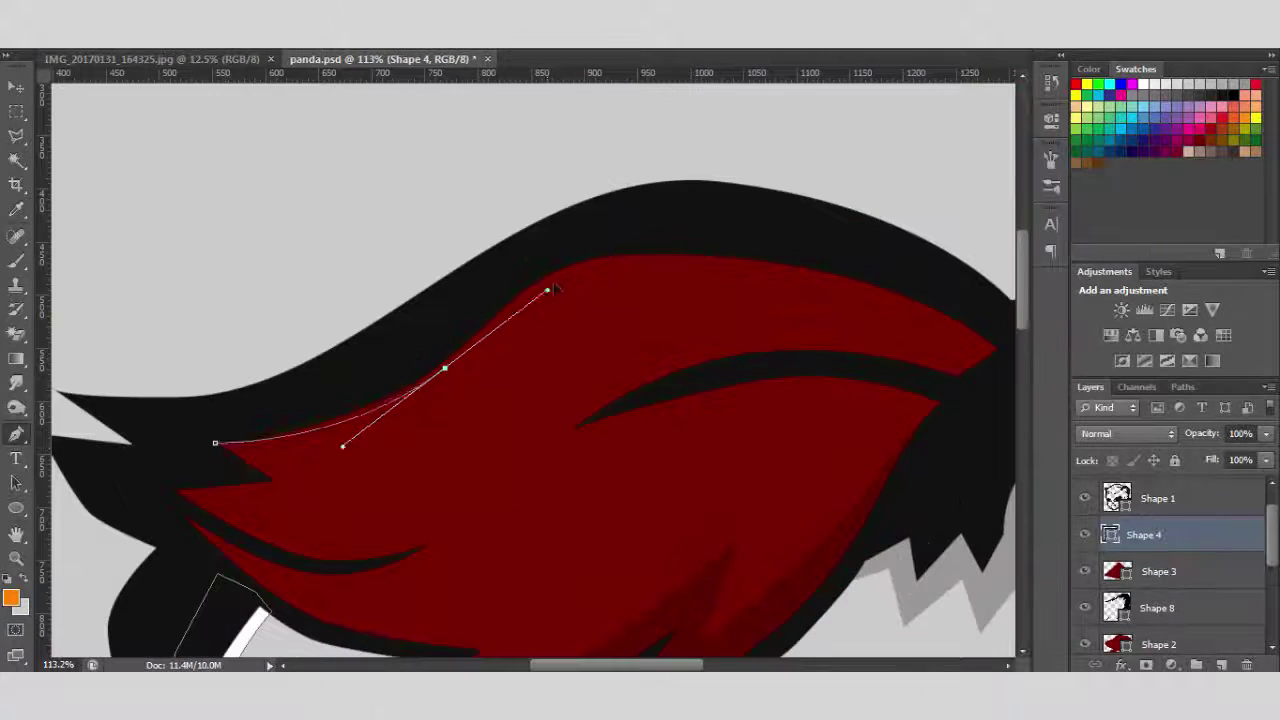
left_click_drag(719, 261, 835, 265)
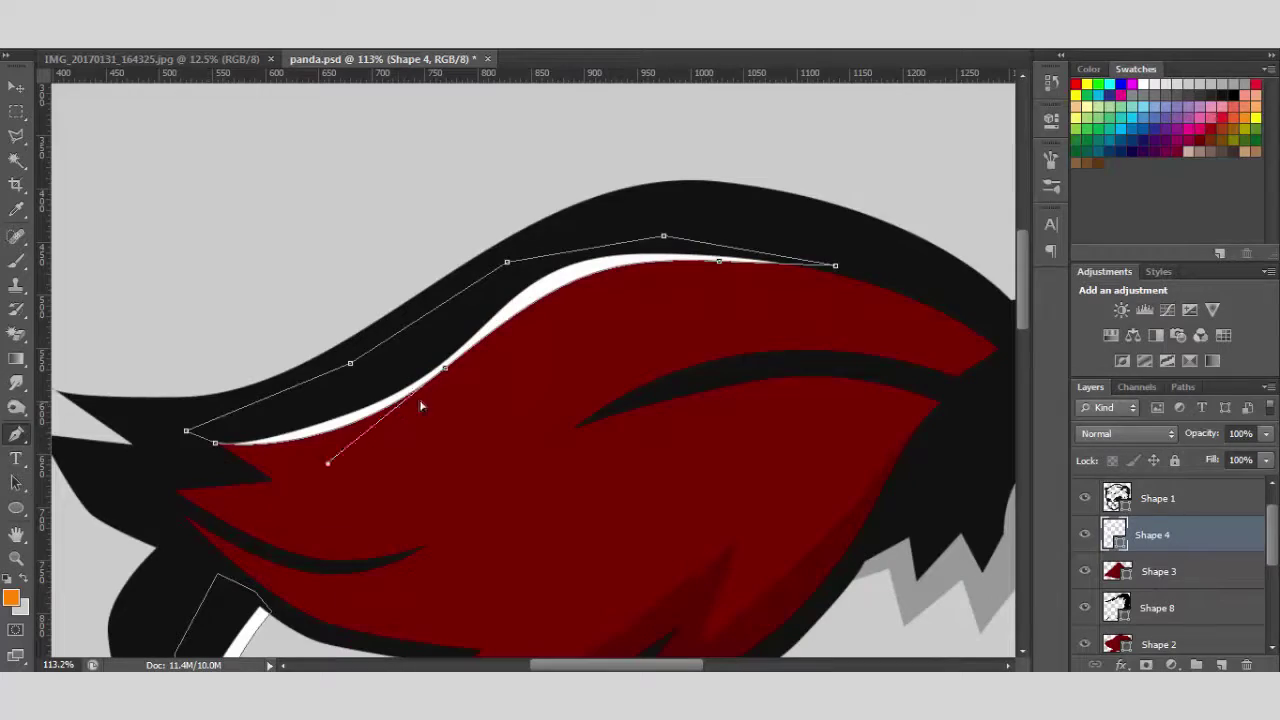
scroll(421, 405, "down", 2)
scroll(563, 466, "down", 1)
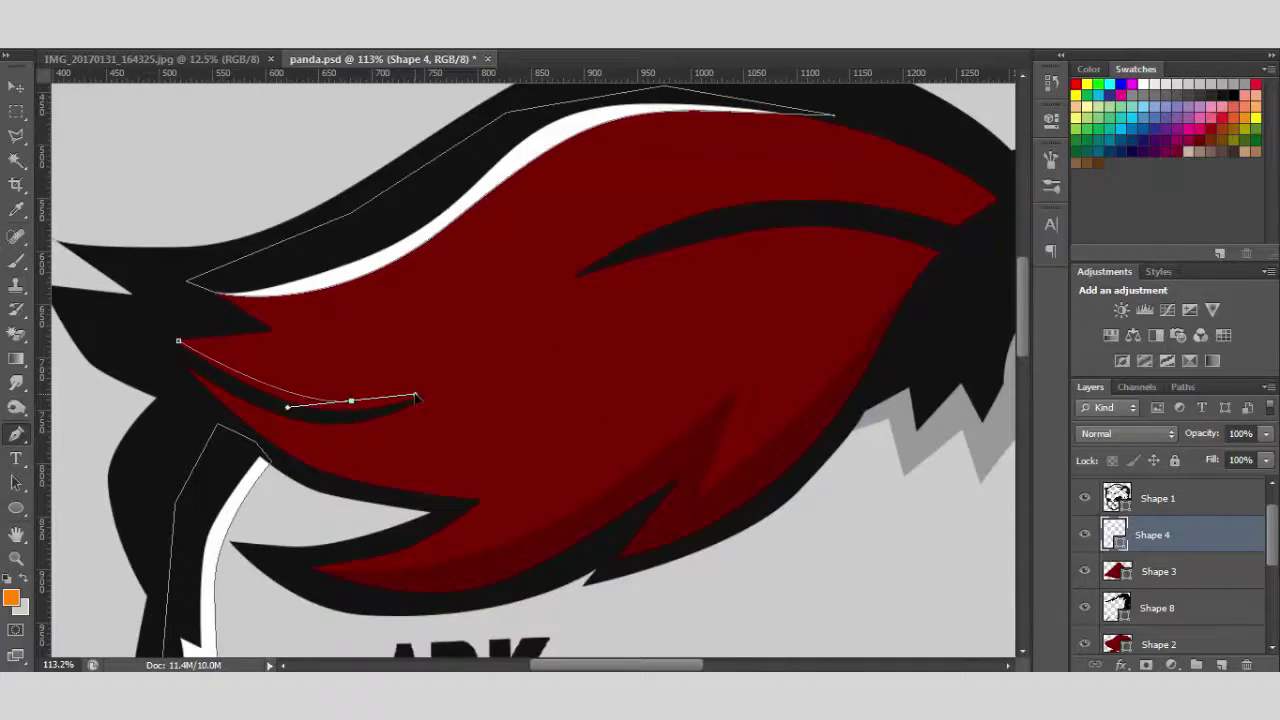
left_click_drag(416, 399, 422, 396)
scroll(200, 340, "up", 3)
scroll(222, 296, "up", 3)
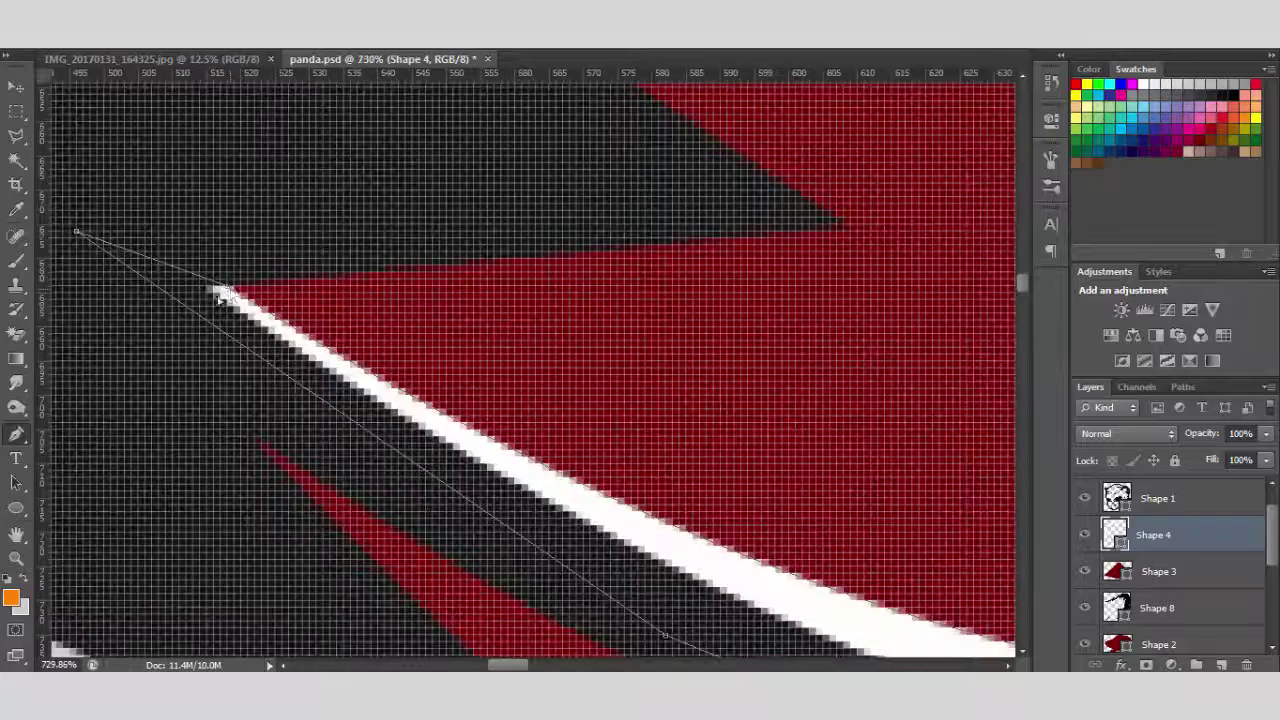
scroll(222, 296, "down", 3)
scroll(300, 371, "down", 3)
scroll(443, 480, "up", 2)
Draw a closed white highlight curving down the left cheek
left_click_drag(328, 368, 357, 437)
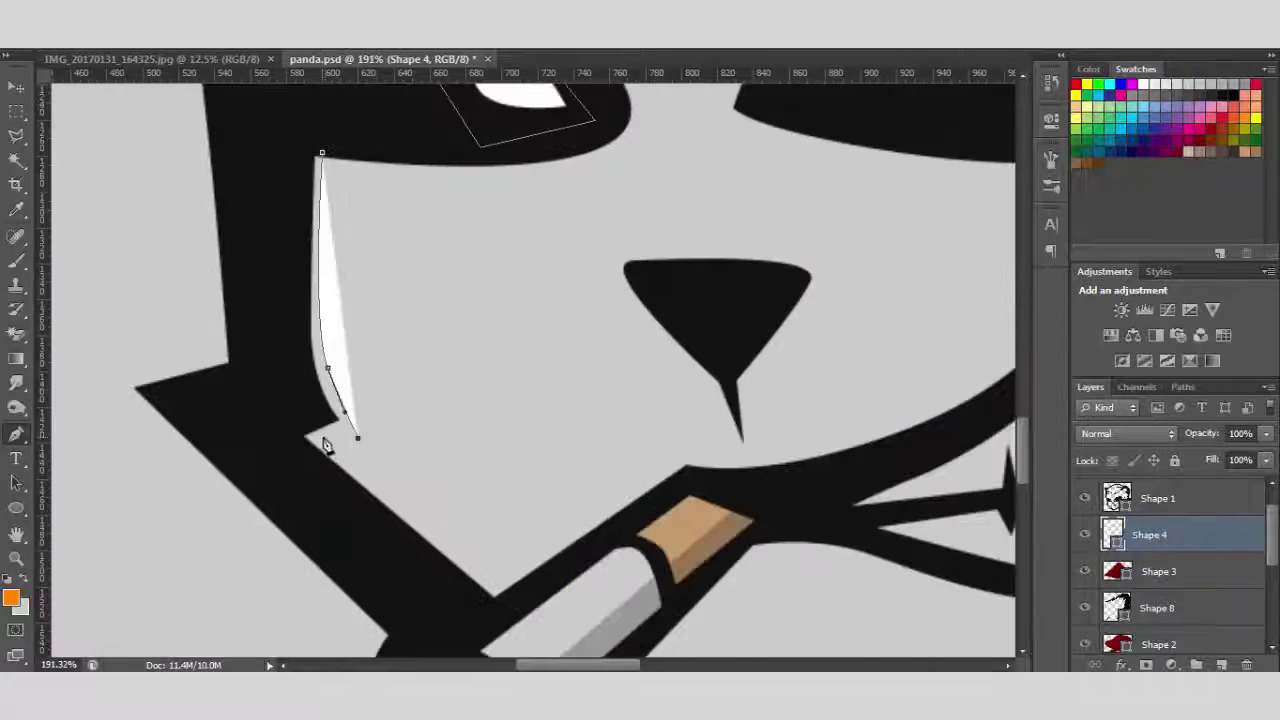
scroll(326, 447, "down", 1)
left_click(471, 506)
scroll(471, 506, "up", 1)
left_click(259, 485)
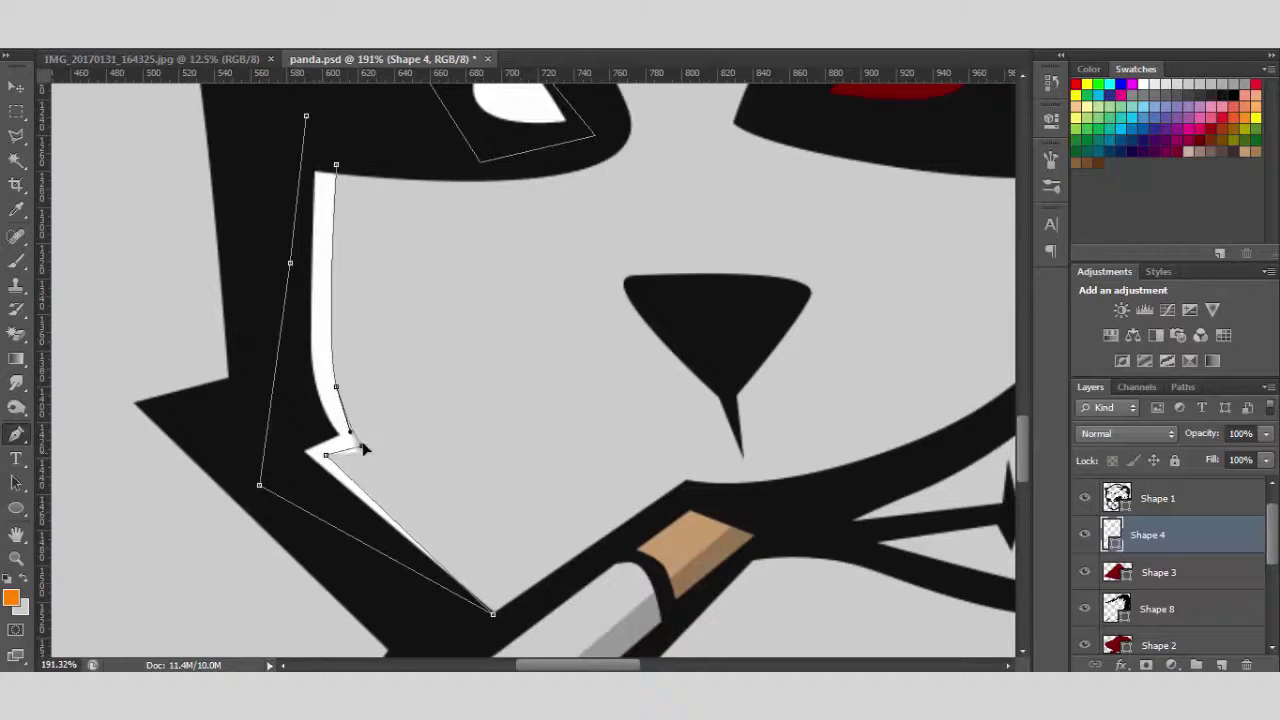
scroll(337, 377, "down", 3)
scroll(343, 507, "up", 3)
Trace a closed white highlight along the upper teeth
left_click(308, 515)
left_click(472, 423)
left_click(577, 370)
left_click(620, 399)
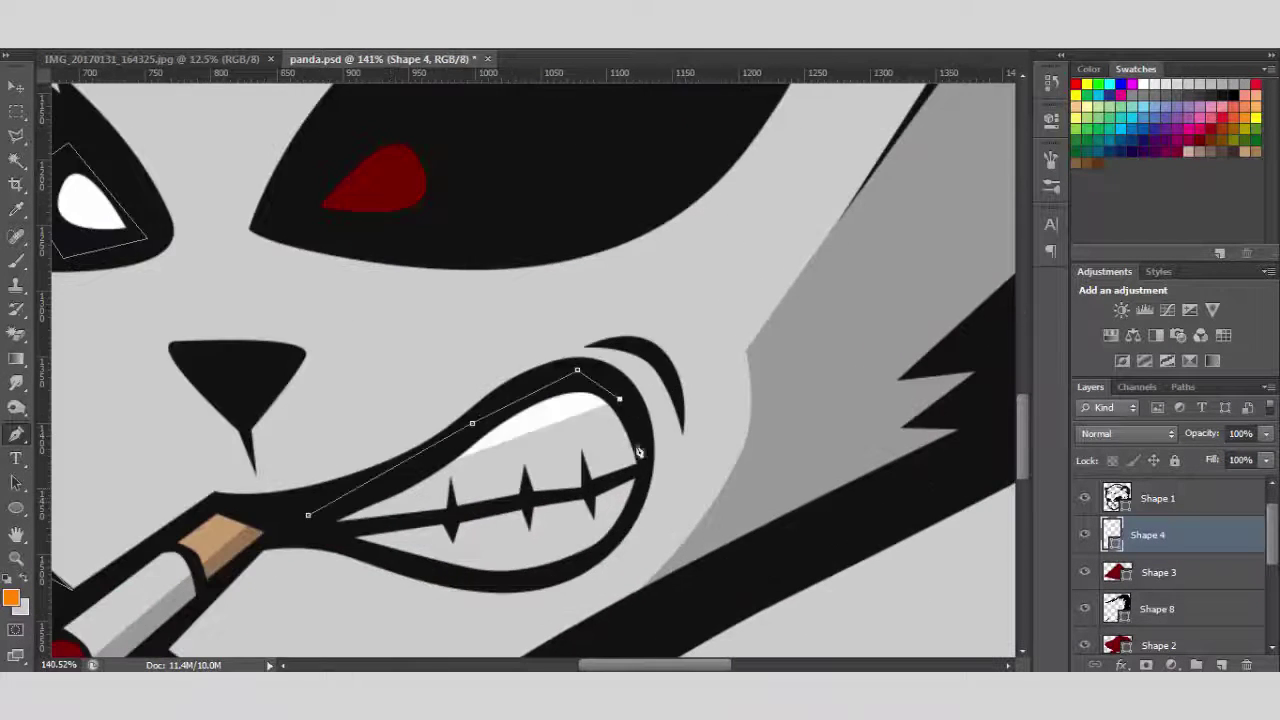
left_click(640, 452)
scroll(500, 586, "down", 3)
scroll(386, 403, "up", 3)
Add a triangular white highlight inside the right eye
left_click(505, 401)
left_click(616, 282)
left_click(627, 396)
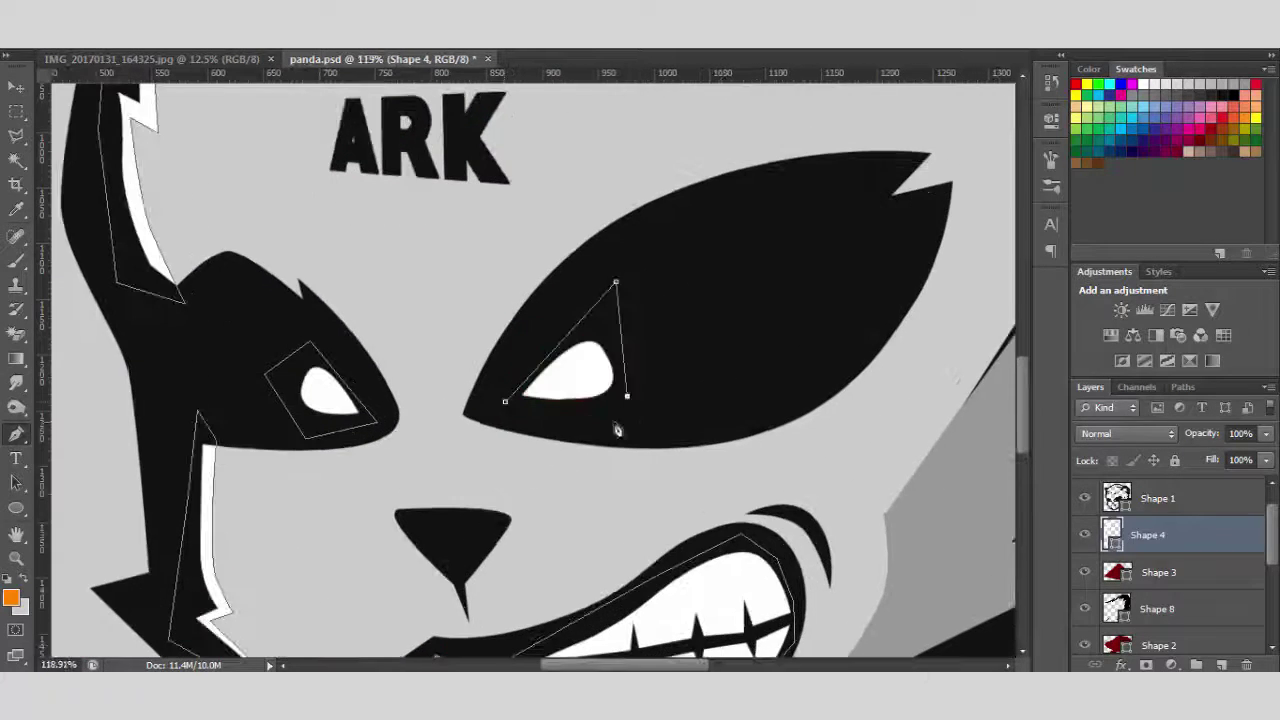
left_click(505, 401)
scroll(829, 466, "down", 3)
scroll(1197, 586, "down", 2)
scroll(717, 431, "down", 1)
scroll(560, 300, "up", 4)
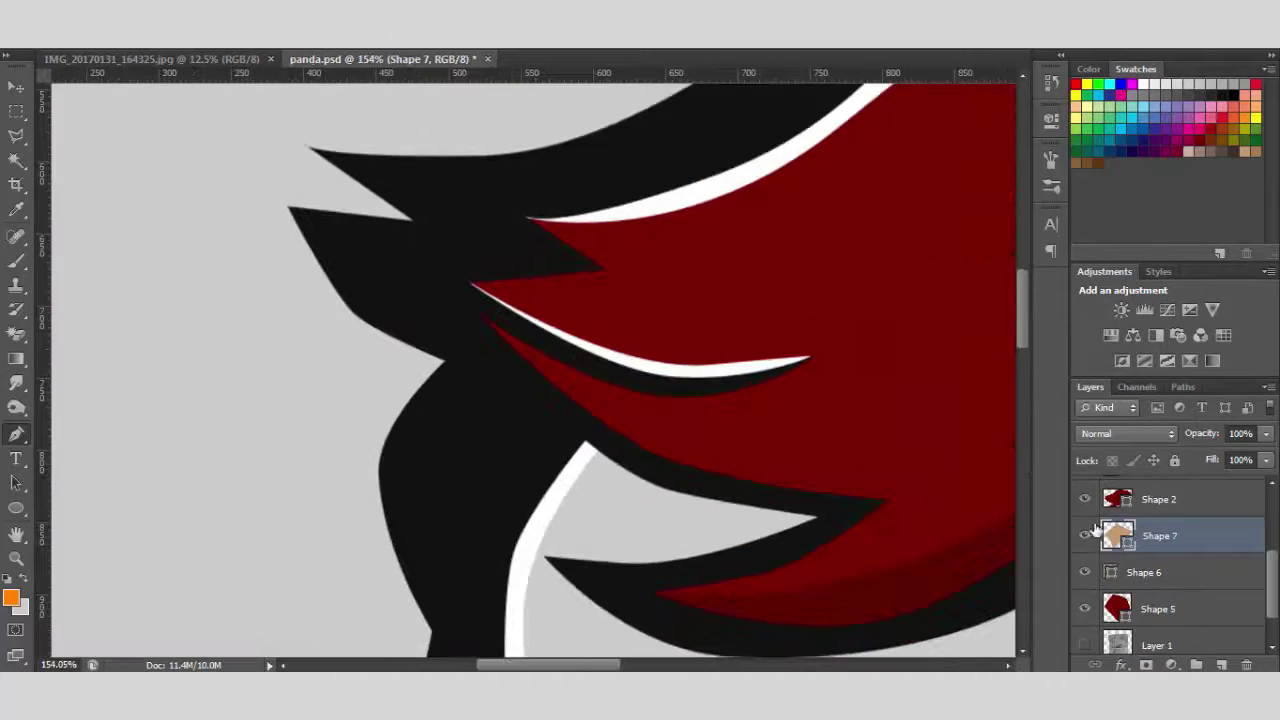
scroll(1097, 530, "up", 2)
Reselect Shape 4 and step through neighbouring layers with Alt+[ and Alt+] to check the highlights
left_click(1150, 535)
scroll(709, 370, "up", 2)
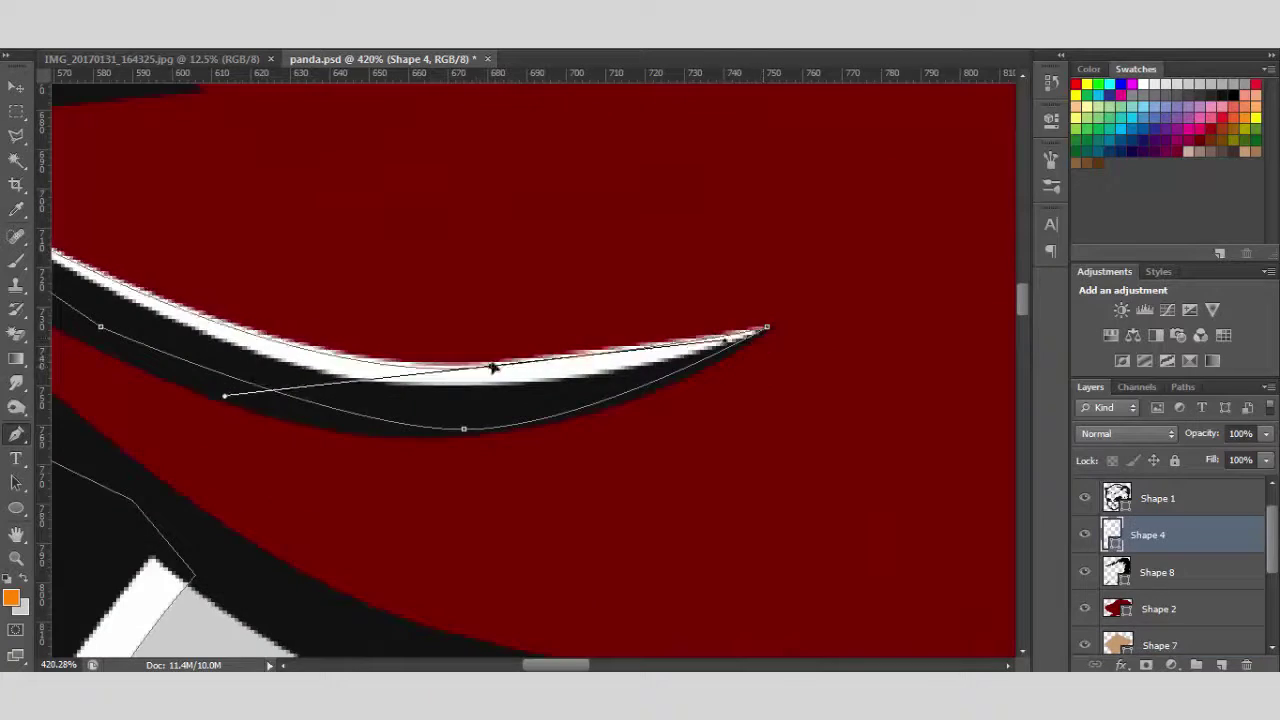
scroll(583, 374, "down", 3)
key("alt+bracketleft")
scroll(426, 237, "down", 1)
scroll(426, 237, "up", 3)
key("alt+bracketright")
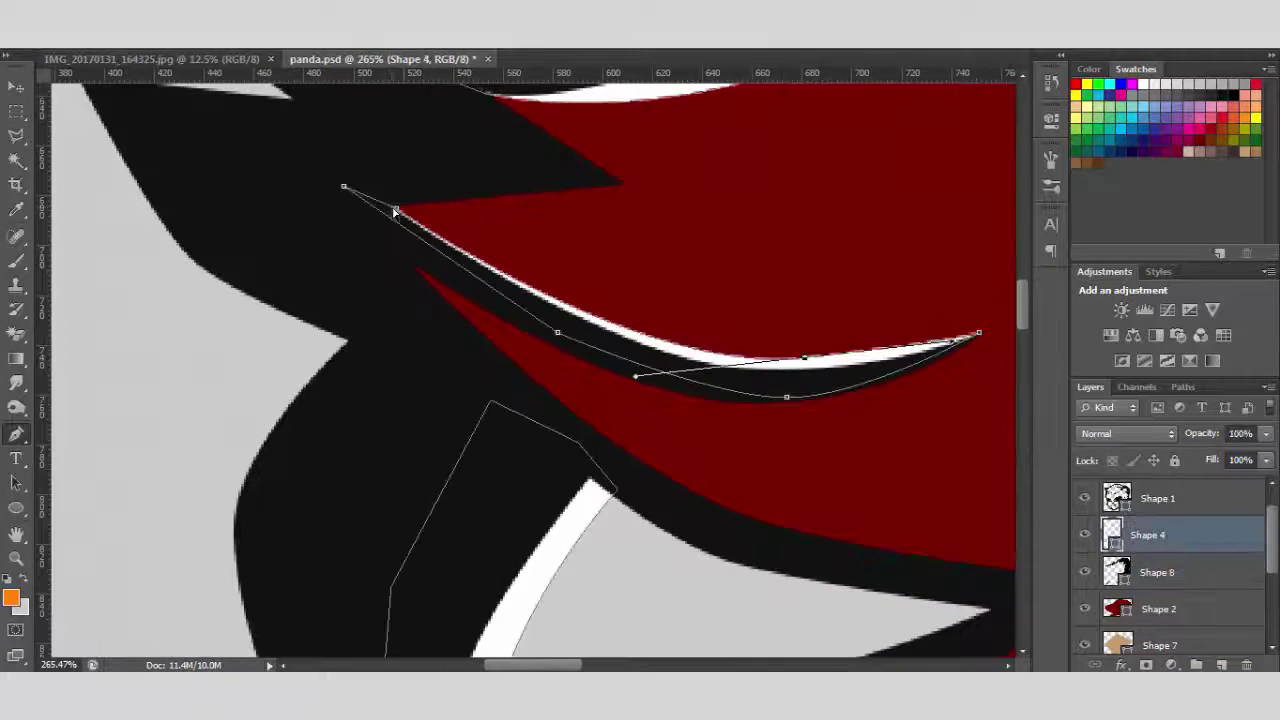
scroll(834, 360, "down", 3)
scroll(357, 360, "down", 2)
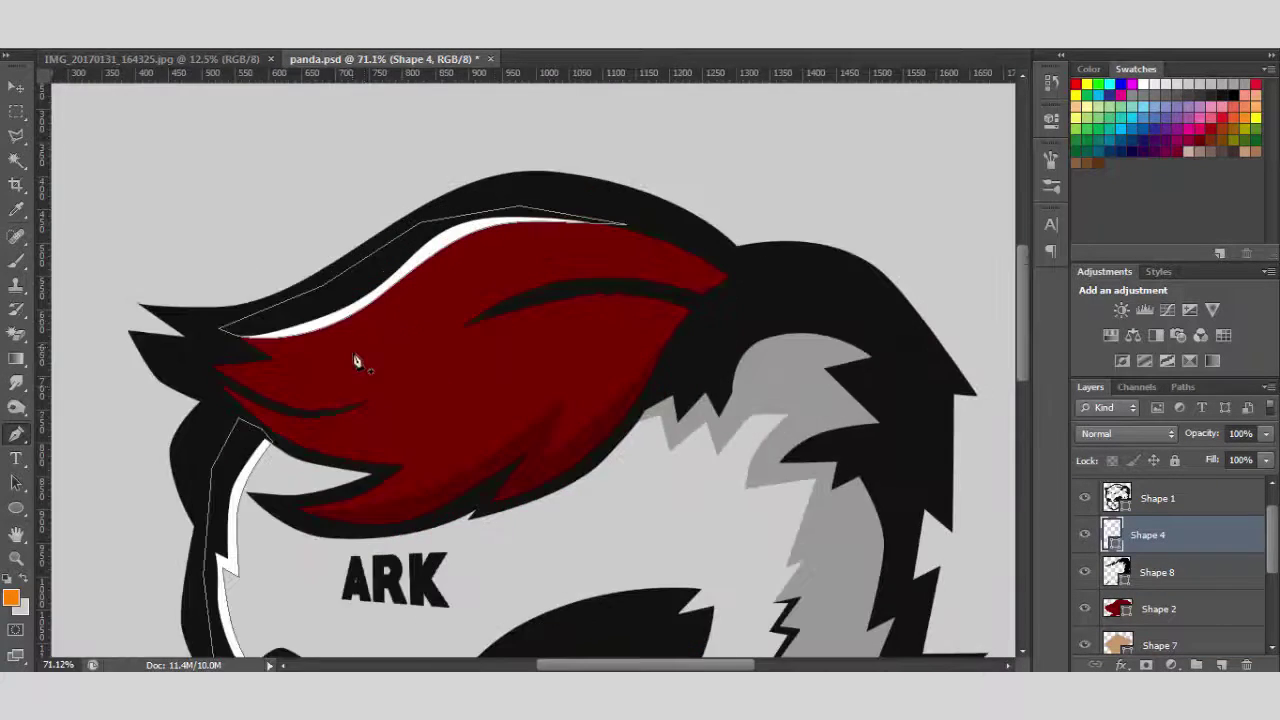
scroll(305, 376, "up", 3)
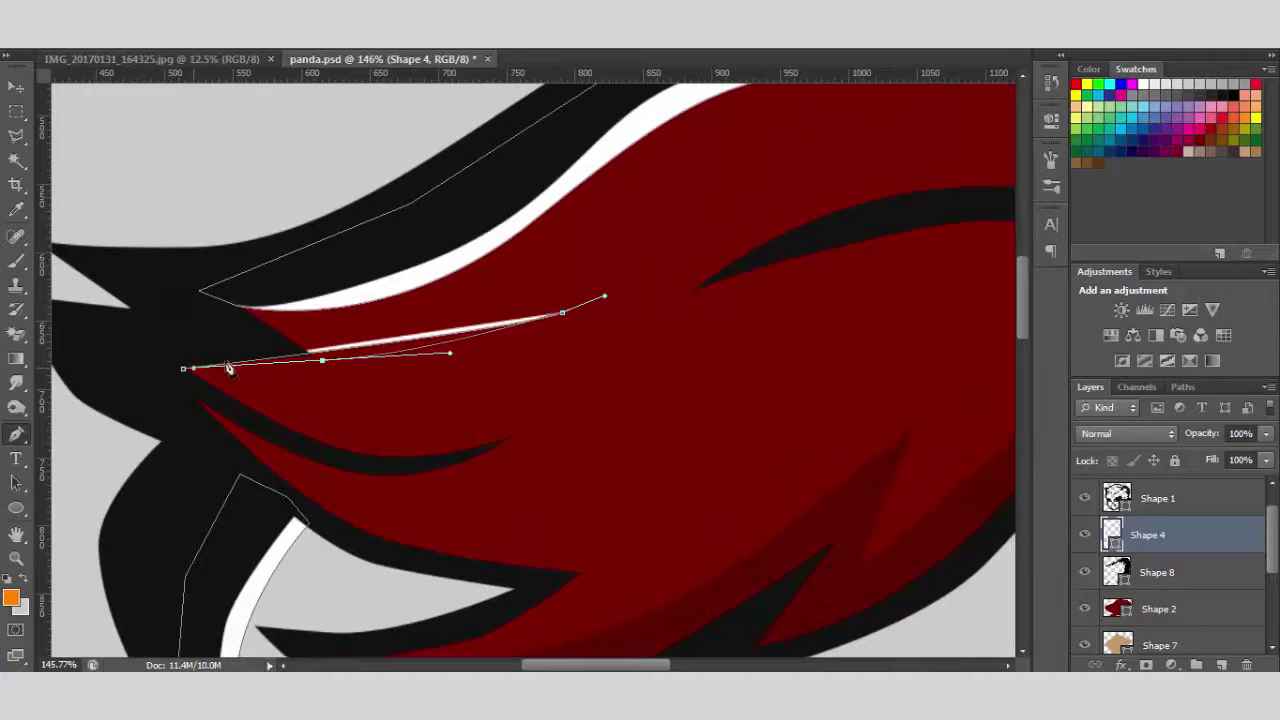
scroll(229, 369, "down", 2)
scroll(606, 371, "down", 2)
key("alt+bracketleft")
key("alt+bracketleft")
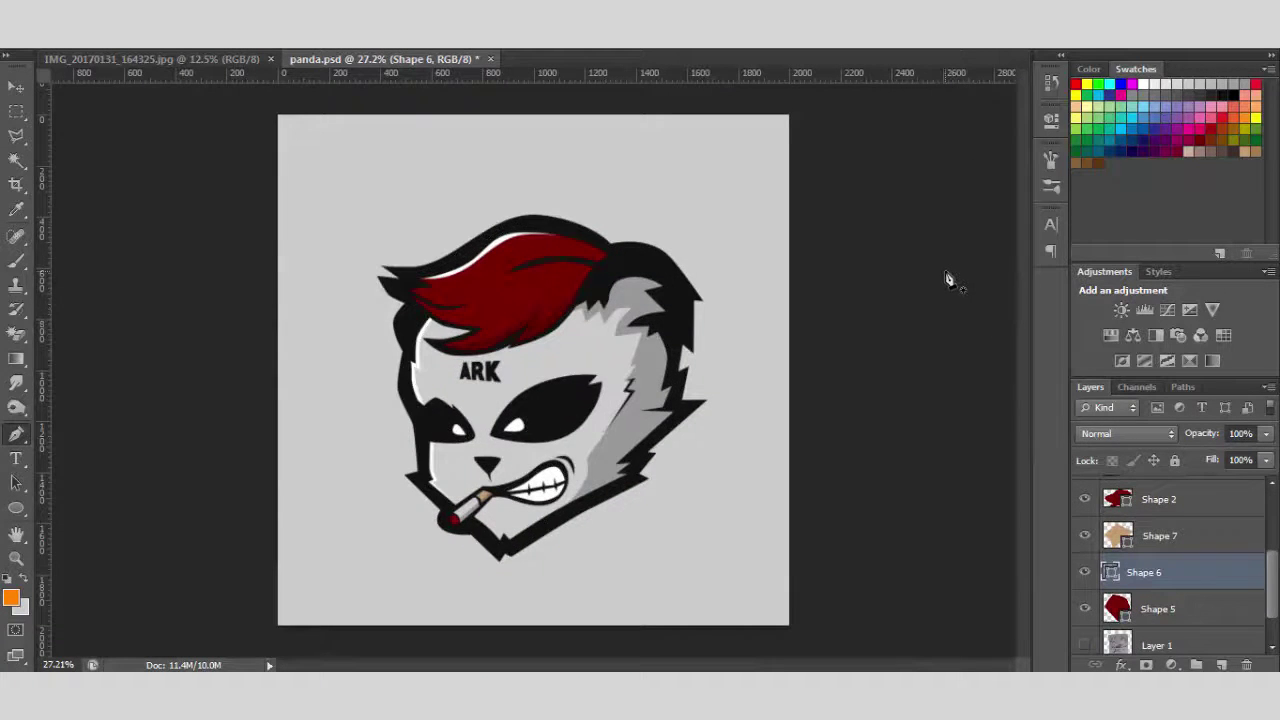
Select all artwork layers and move the panda up and right to centre it
scroll(1118, 541, "down", 1)
left_click(1160, 492, "shift")
left_click(1168, 565, "shift")
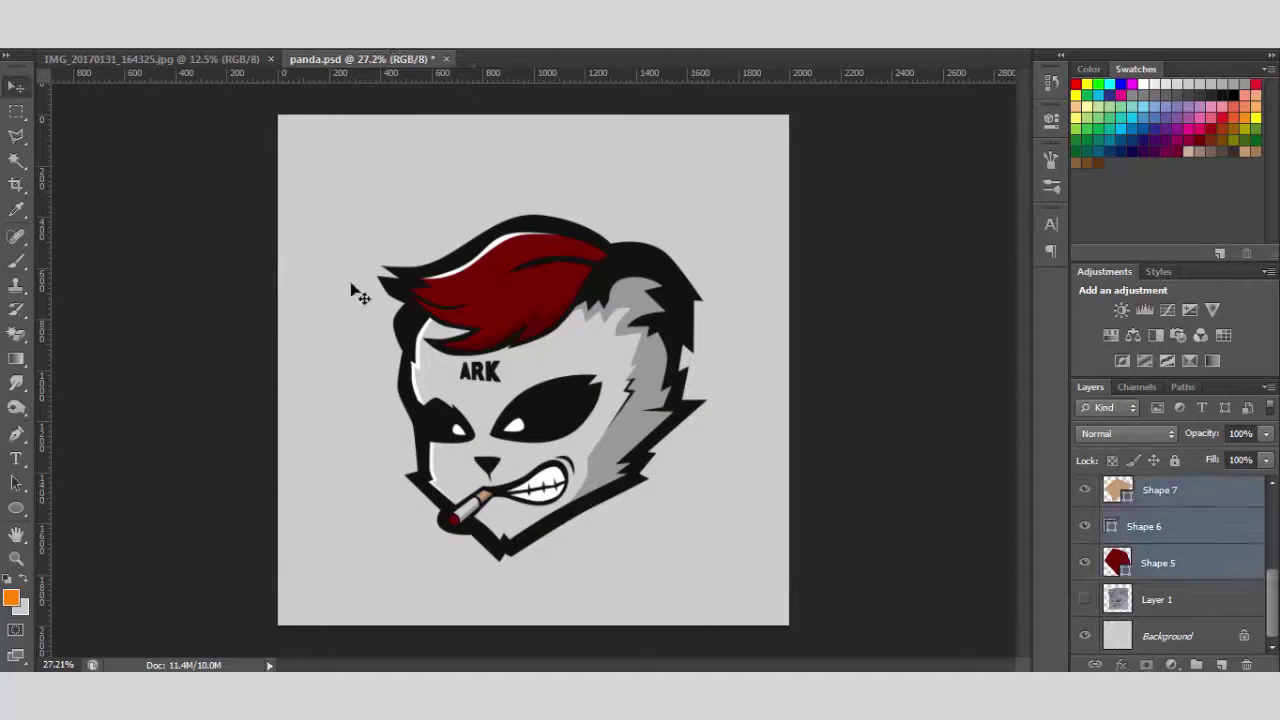
mouse_move(352, 290)
left_mouse_down()
mouse_move(560, 280)
mouse_move(581, 352)
left_mouse_up()
key("ctrl+alt+a")
Select only the Background layer
left_click(285, 283)
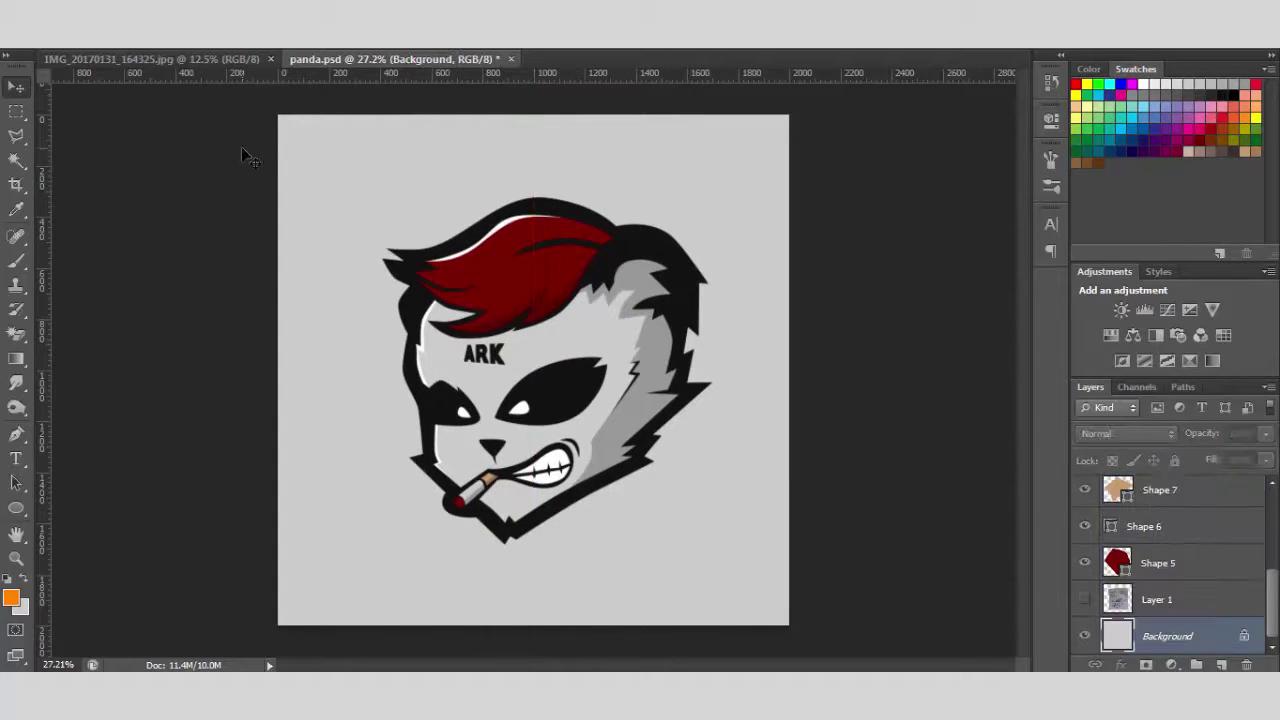
scroll(1170, 570, "up", 3)
scroll(1187, 600, "down", 3)
left_click(1162, 636)
Start Save As in JPEG format and select the file name panda.jpg in the logo folder
left_click(50, 40)
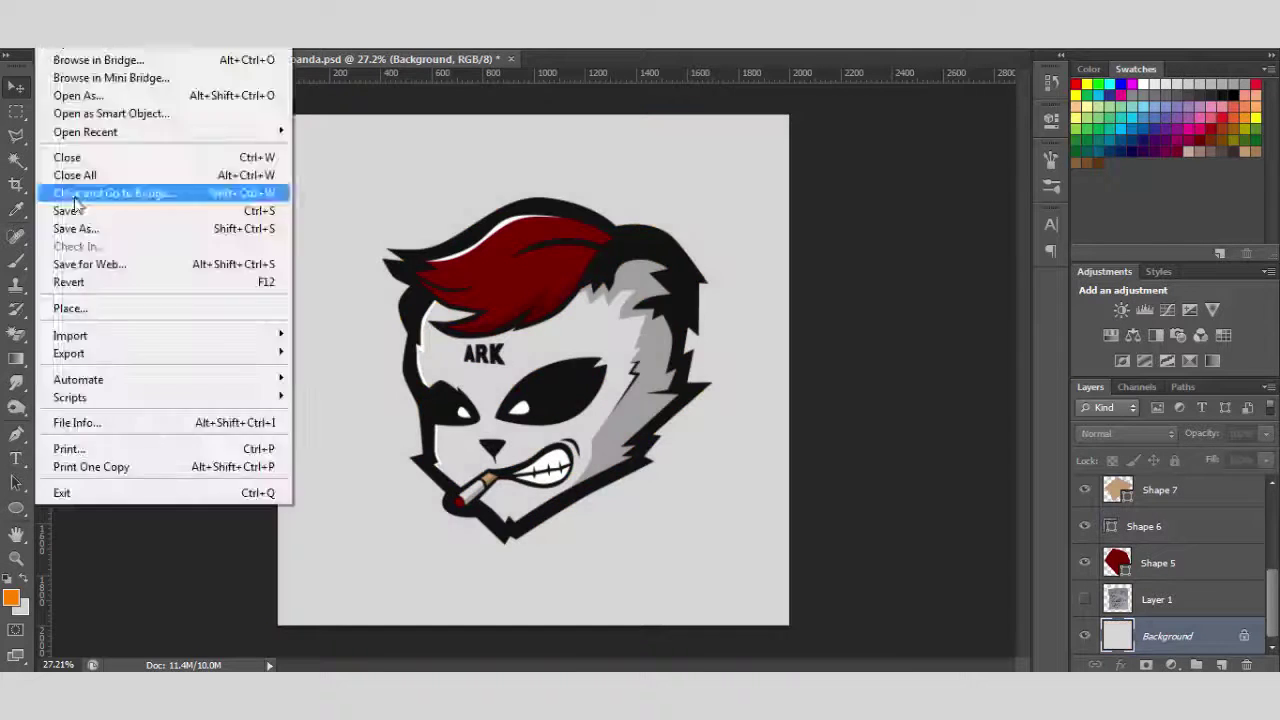
left_click(75, 228)
left_click(919, 381)
left_click(914, 486)
left_click(919, 381)
left_click(848, 357)
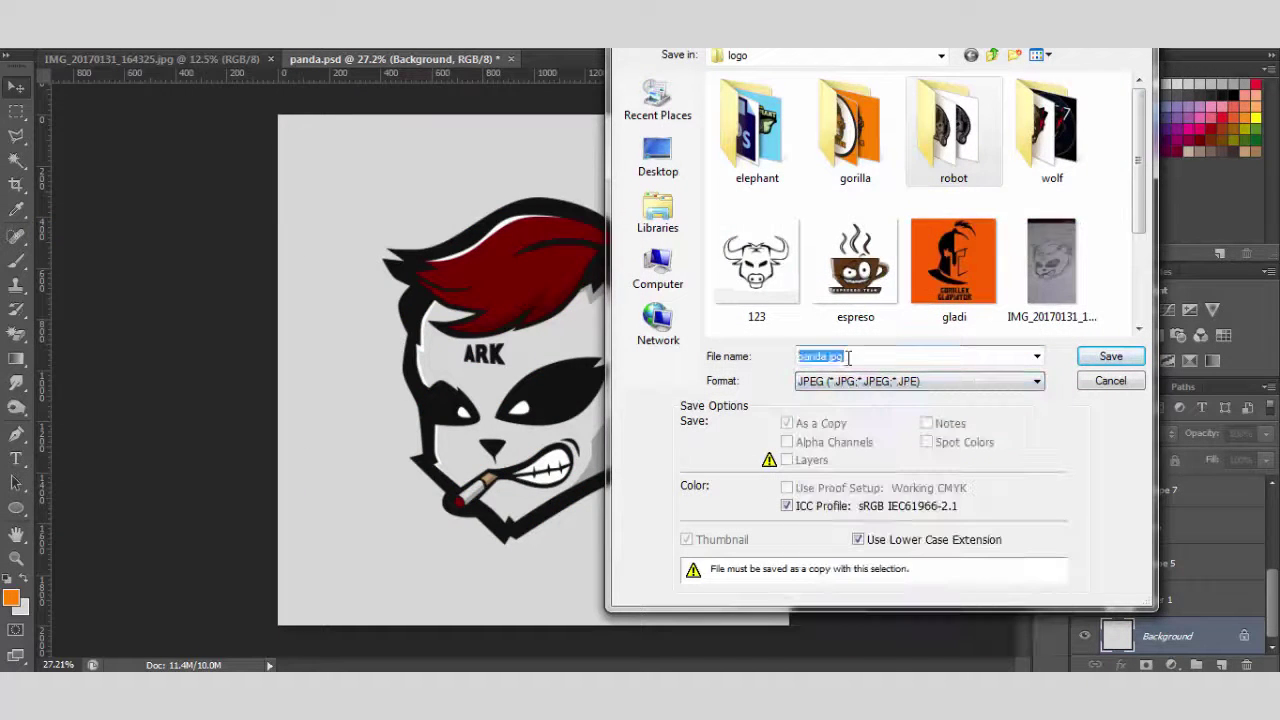